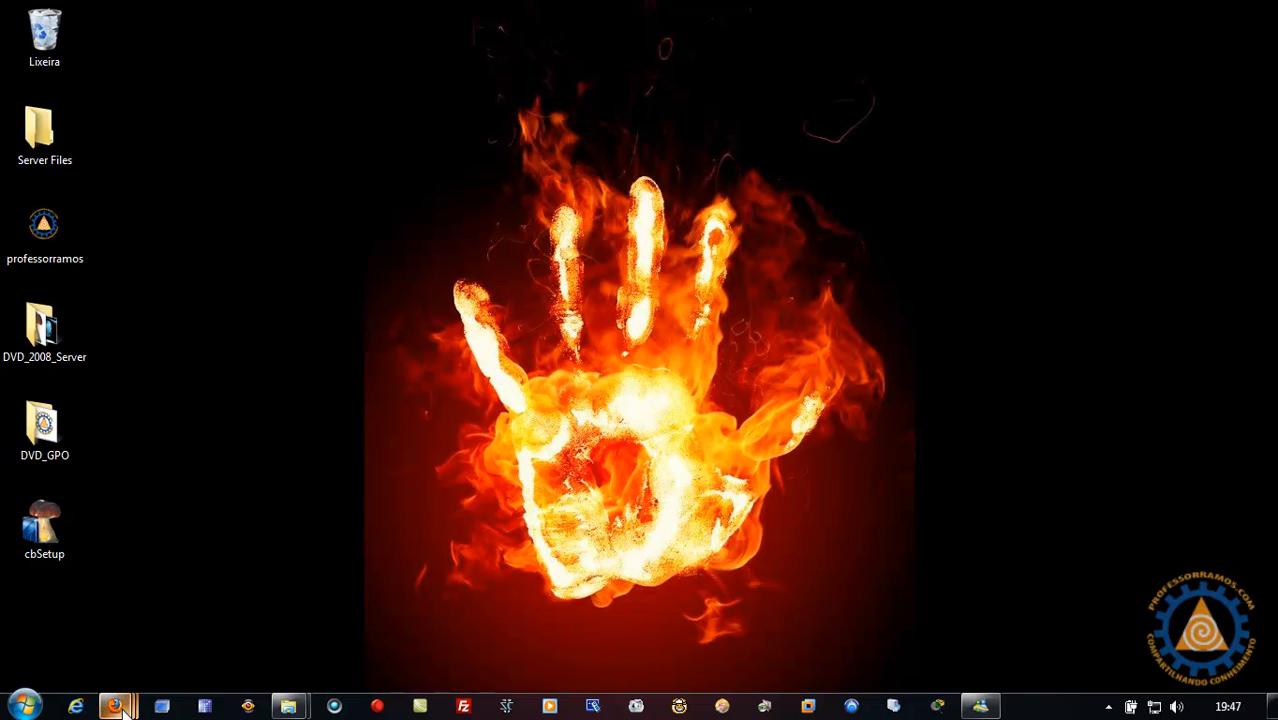
Switch to Firefox and view the Cobian Backup download page on Baixaki, then leave the browser.
{"action": "mouse_move", "coordinate": [115, 706]}
{"action": "left_click", "coordinate": [344, 581]}
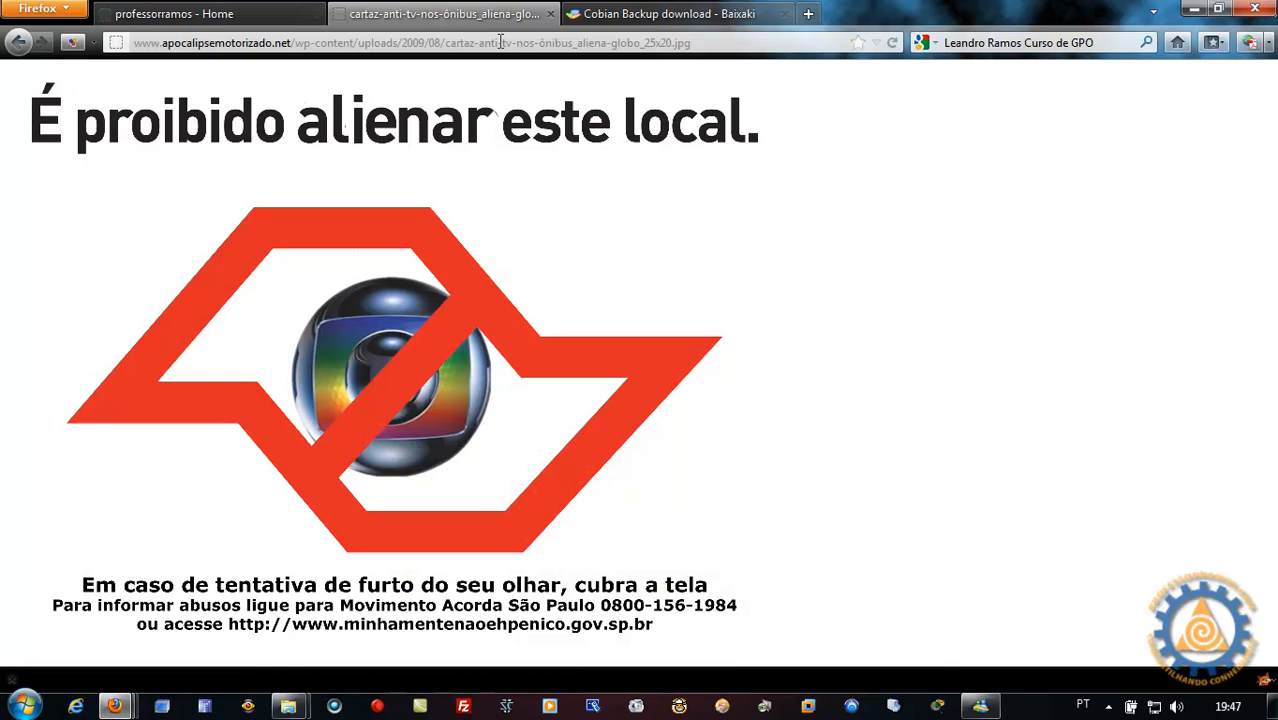
{"action": "left_click", "coordinate": [620, 14]}
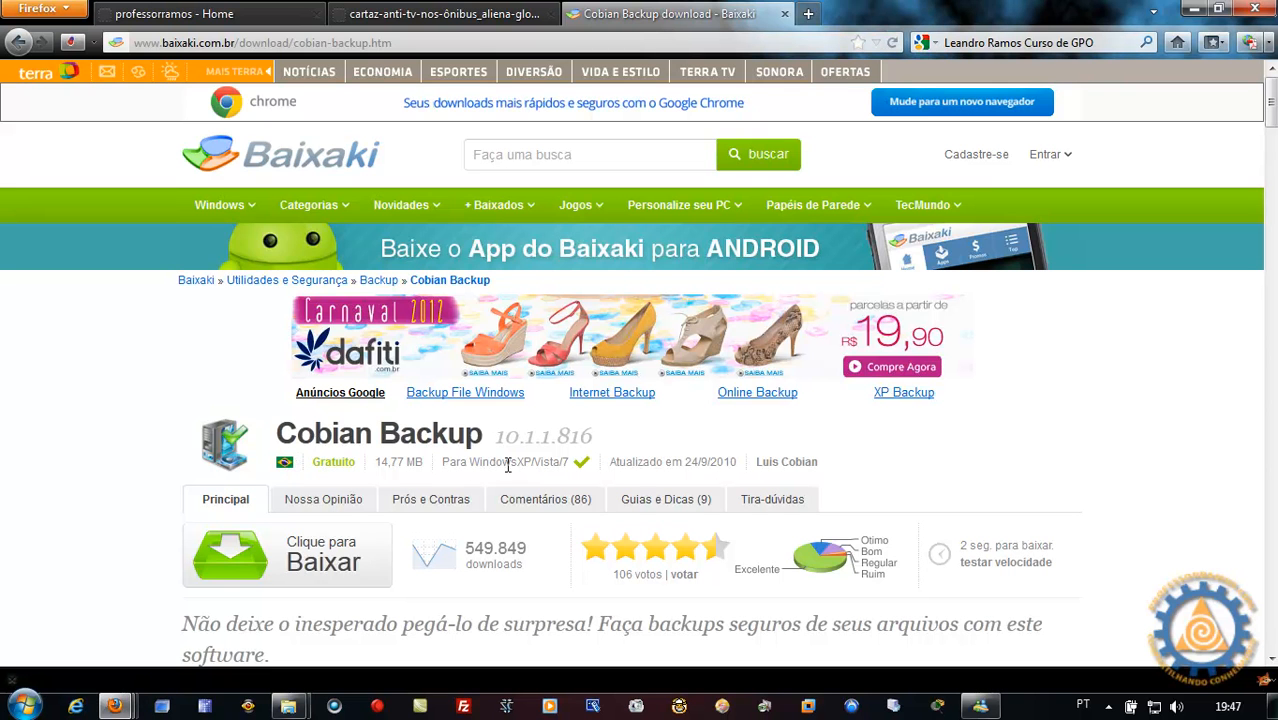
{"action": "left_click", "coordinate": [1256, 10]}
Check the general properties of the cbSetup file on the desktop.
{"action": "left_click", "coordinate": [64, 522]}
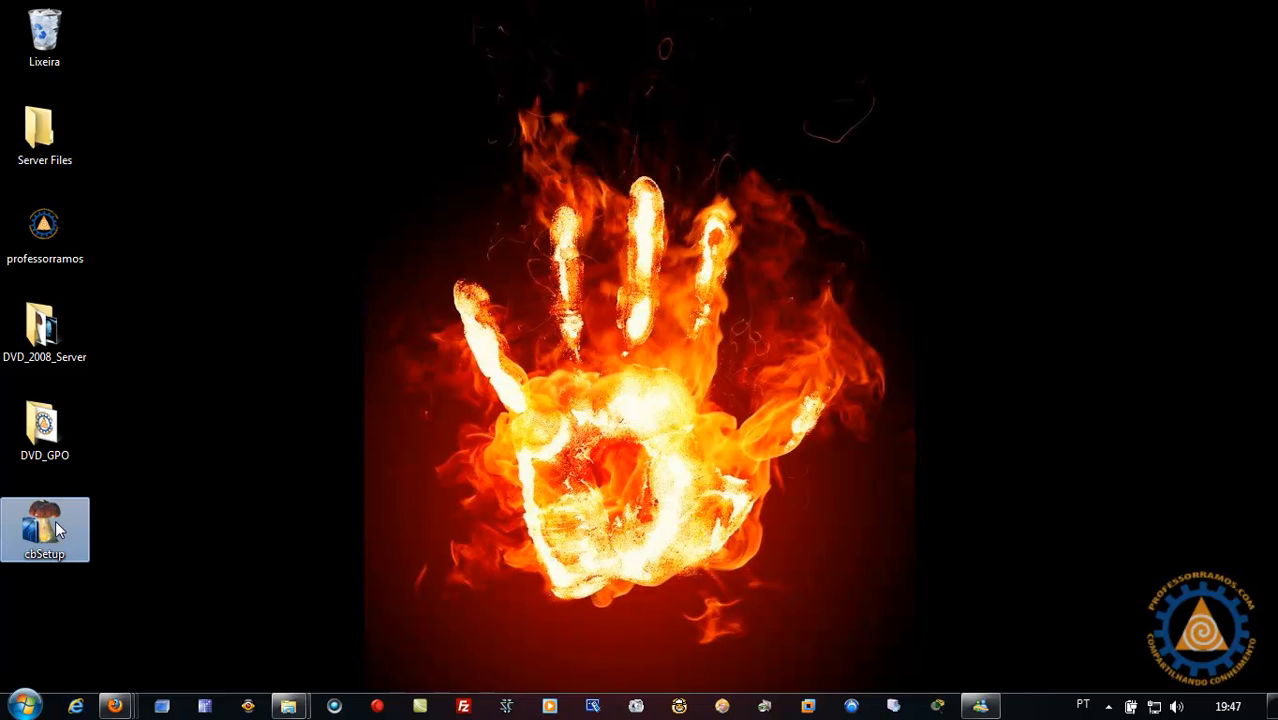
{"action": "right_click", "coordinate": [56, 524]}
{"action": "left_click", "coordinate": [120, 510]}
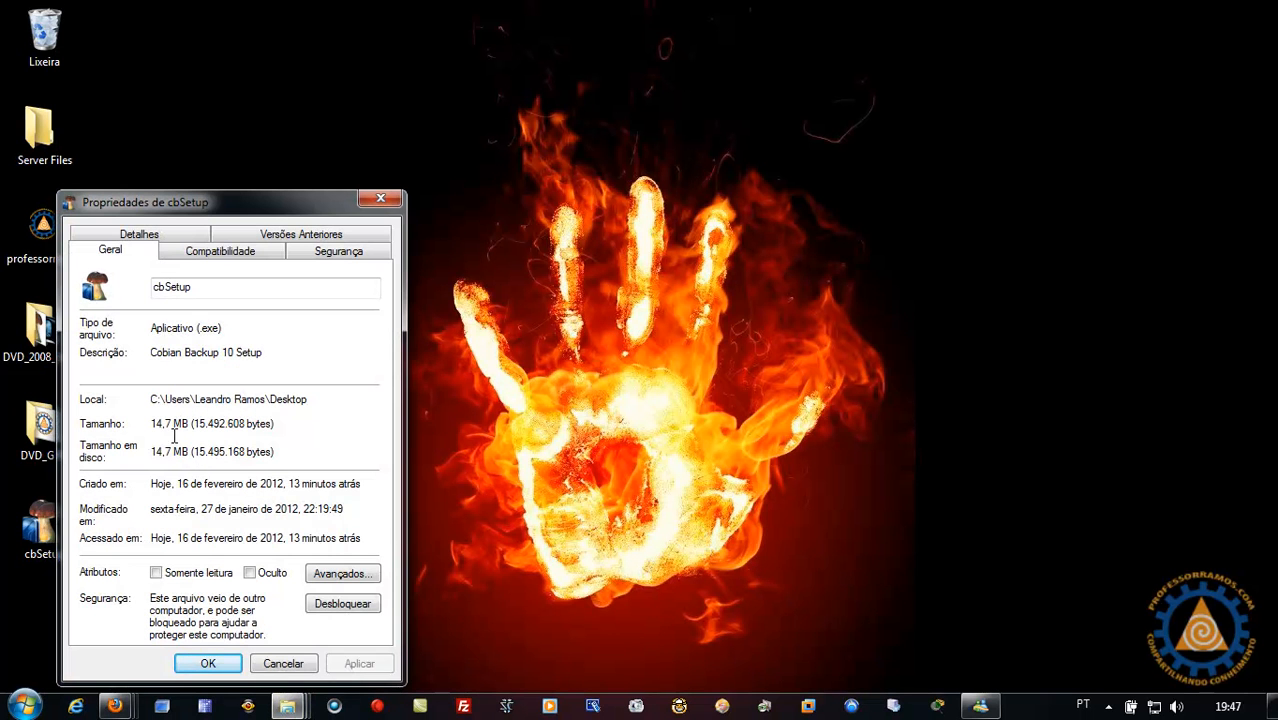
{"action": "left_click", "coordinate": [381, 199]}
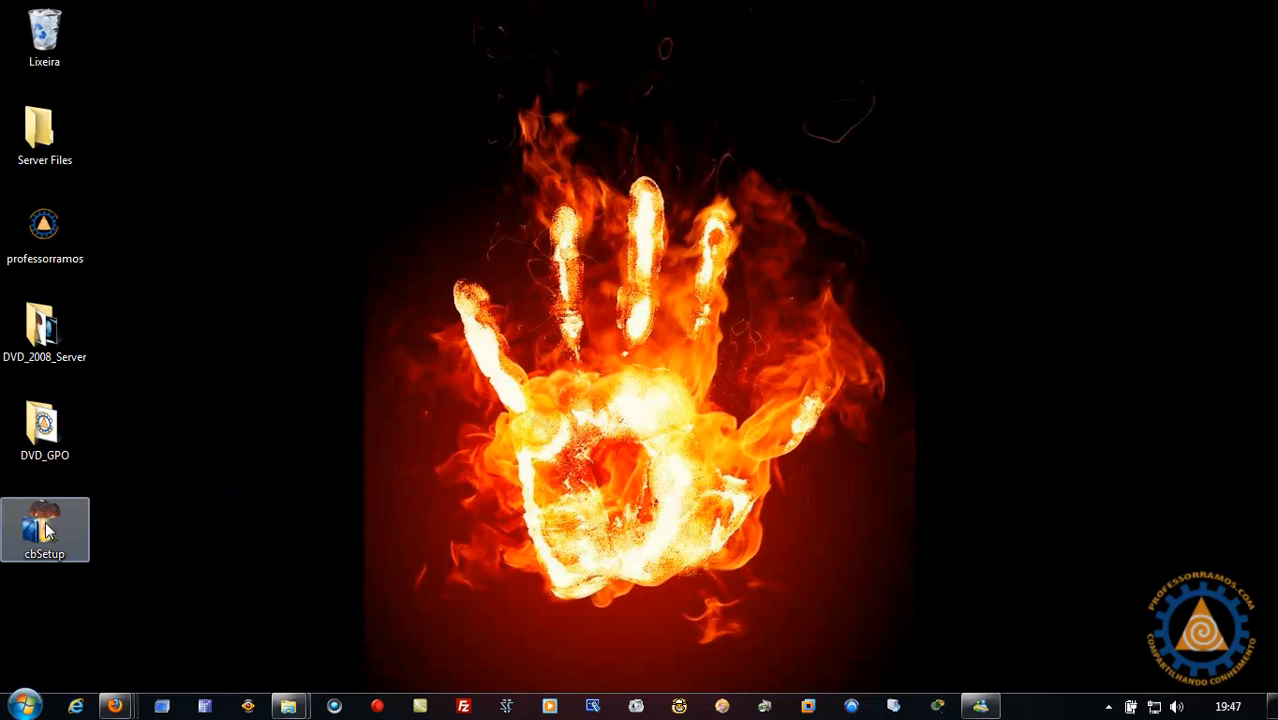
Run the cbSetup installer and proceed with PORTUGUES-BR as the setup language.
{"action": "double_click", "coordinate": [45, 530]}
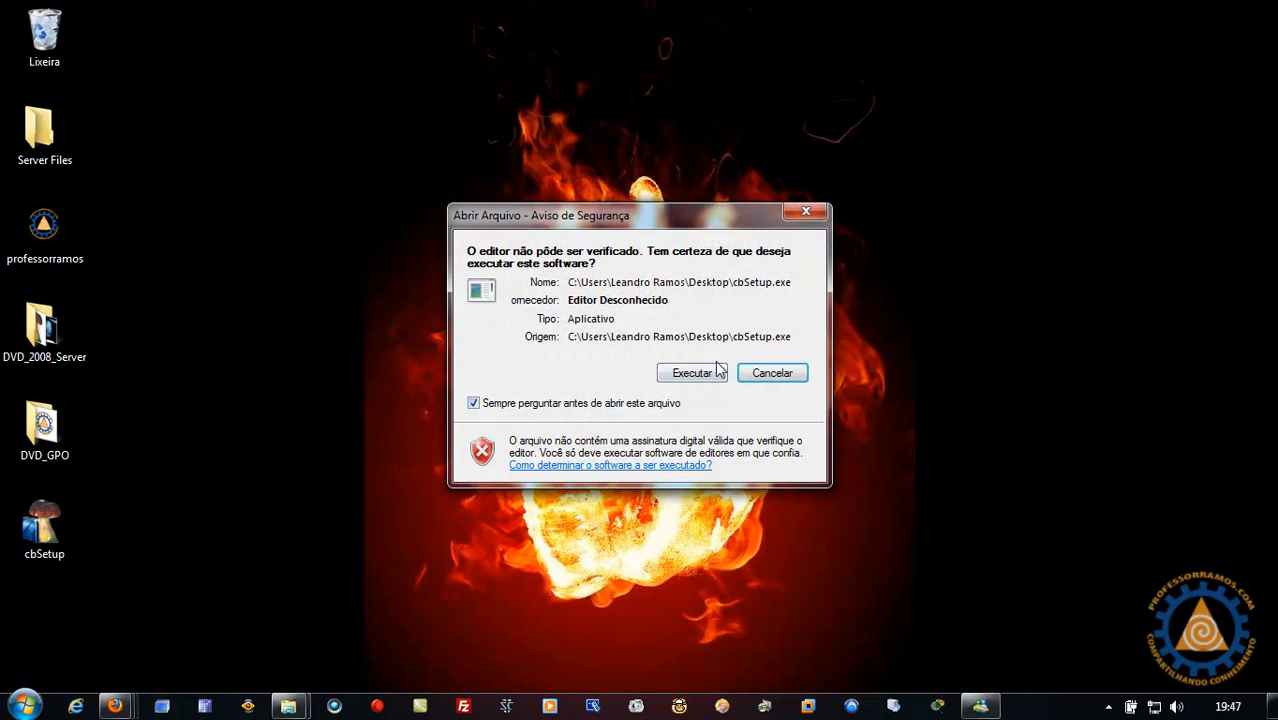
{"action": "left_click", "coordinate": [703, 373]}
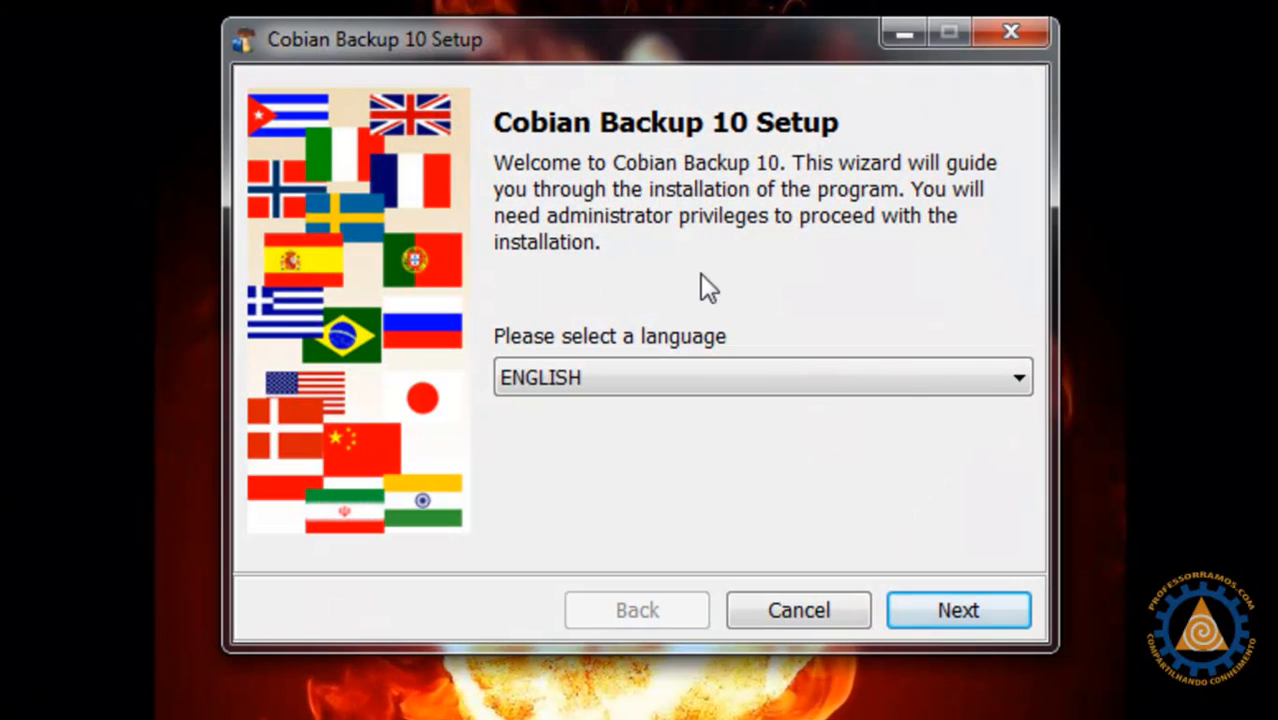
{"action": "left_click", "coordinate": [955, 385]}
{"action": "left_click_drag", "start_coordinate": [1011, 466], "coordinate": [1016, 531]}
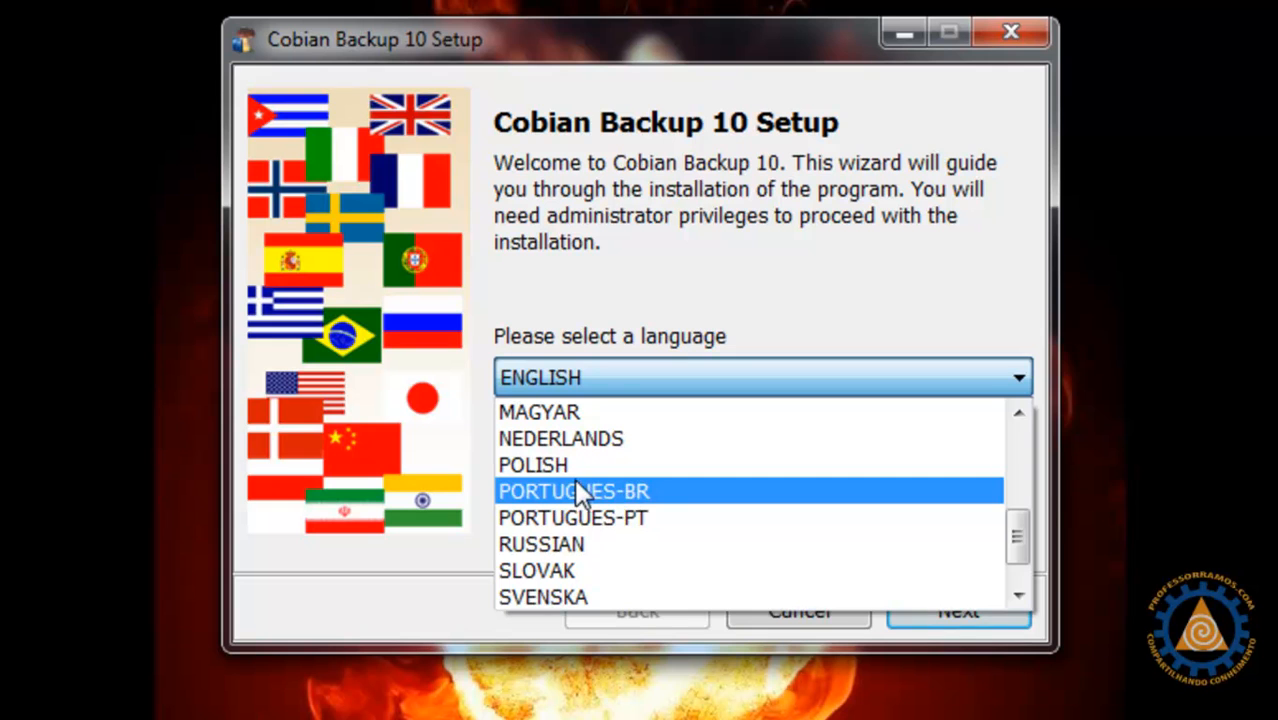
{"action": "left_click", "coordinate": [648, 500]}
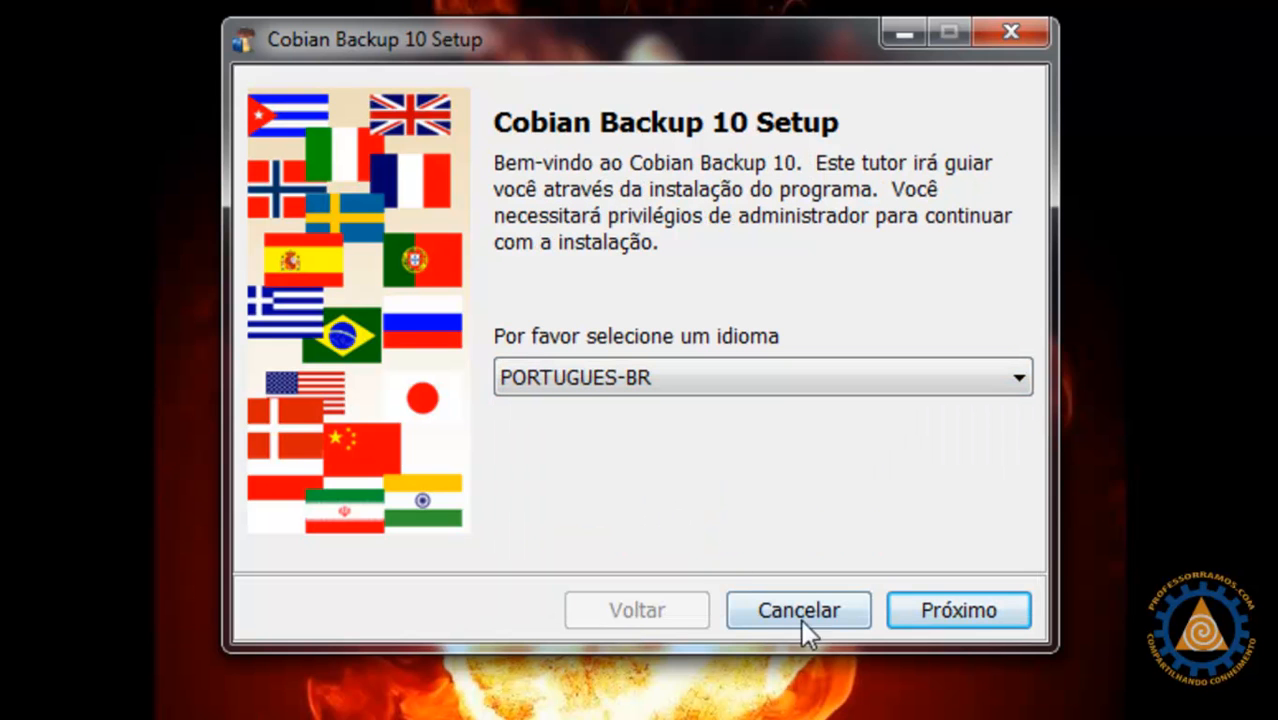
{"action": "left_click", "coordinate": [953, 614]}
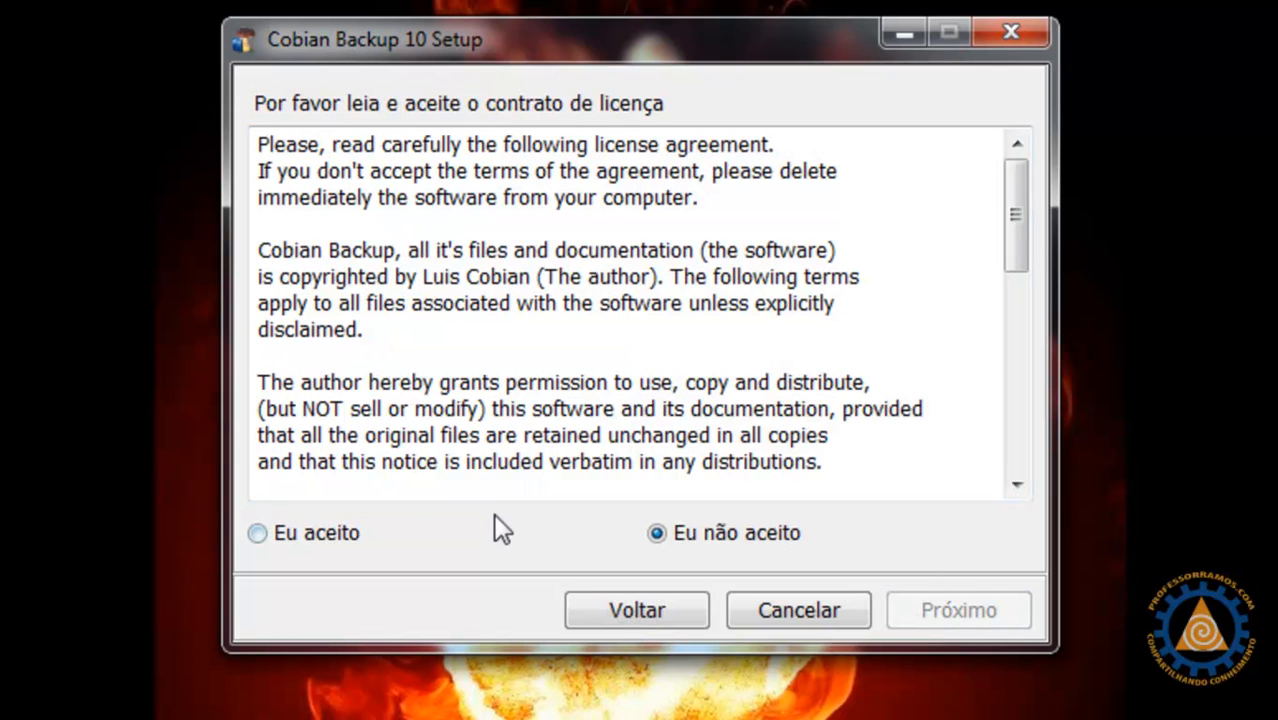
Accept the licence agreement and continue with the default installation directory and options.
{"action": "left_click", "coordinate": [336, 532]}
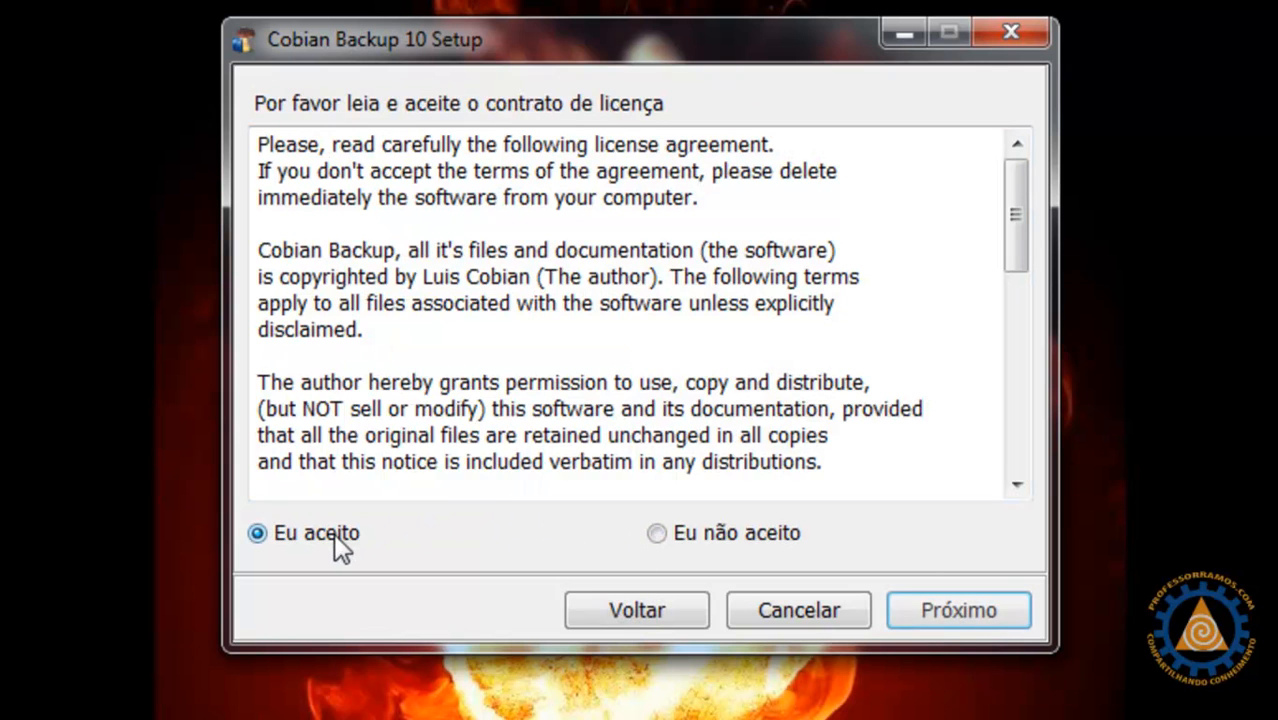
{"action": "left_click", "coordinate": [958, 614]}
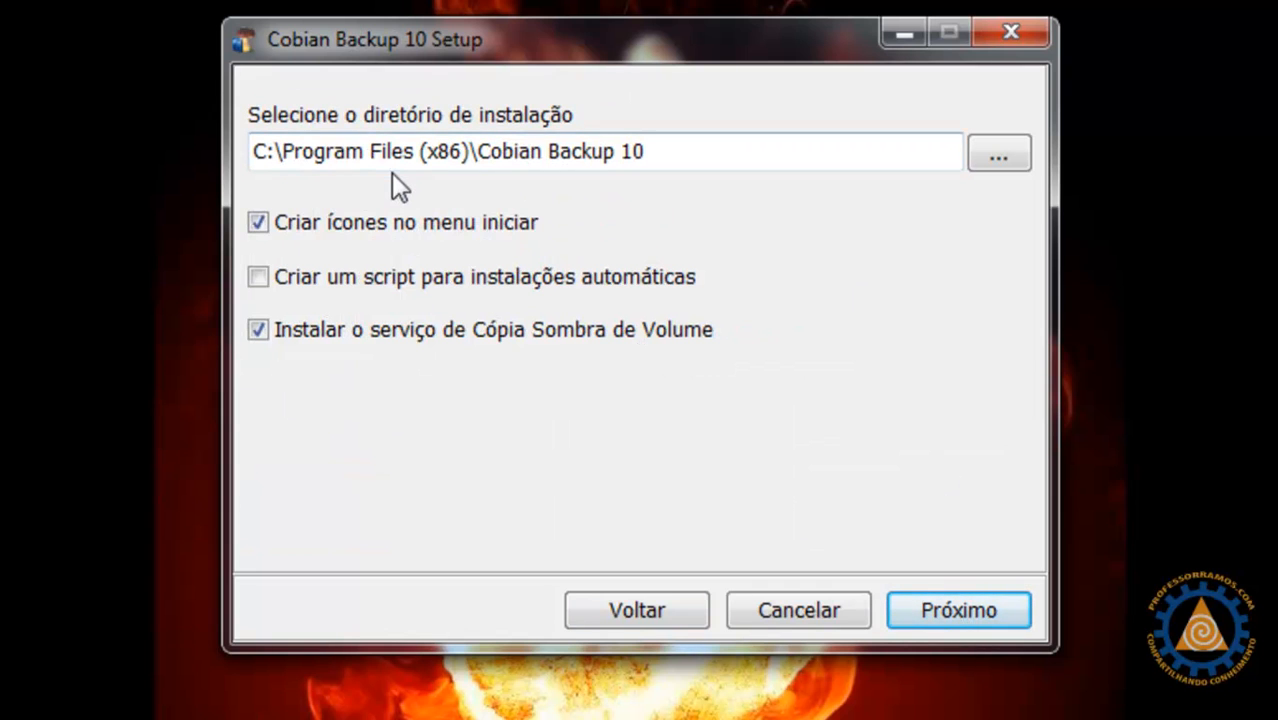
{"action": "left_click", "coordinate": [958, 630]}
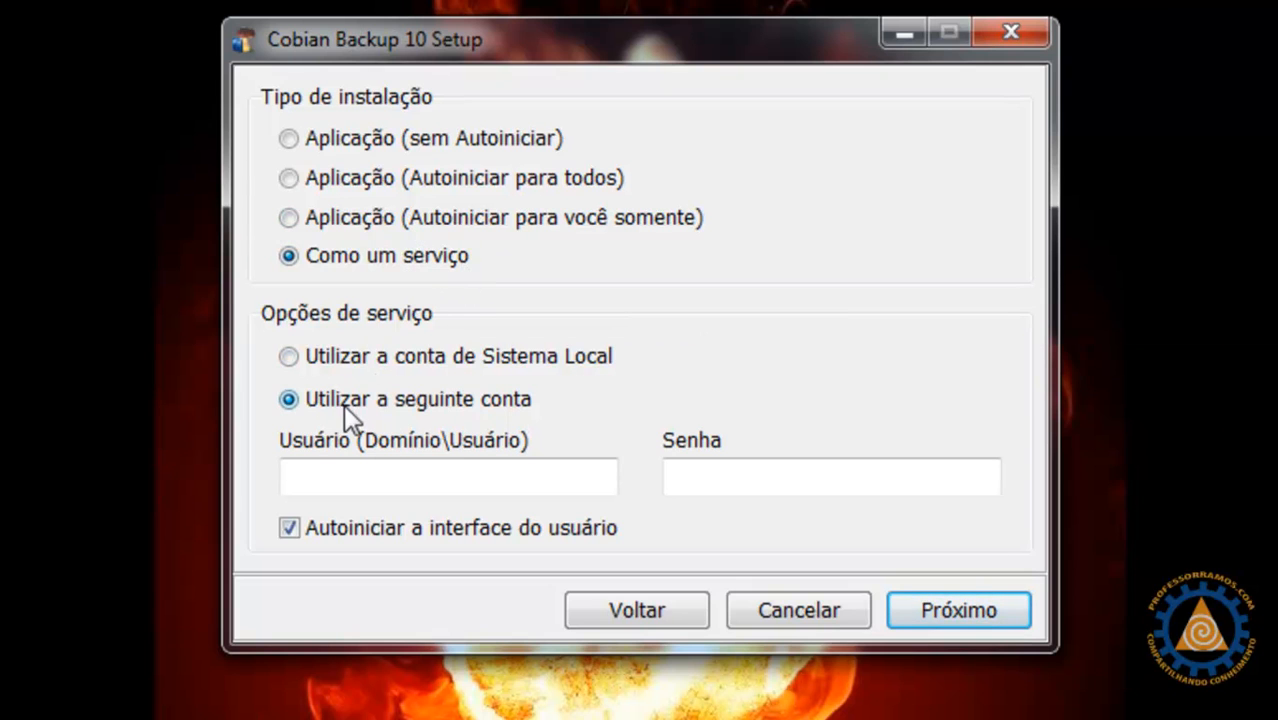
Enter a domain administrator user name and the account password for running the service under a specific account.
{"action": "left_click", "coordinate": [365, 476]}
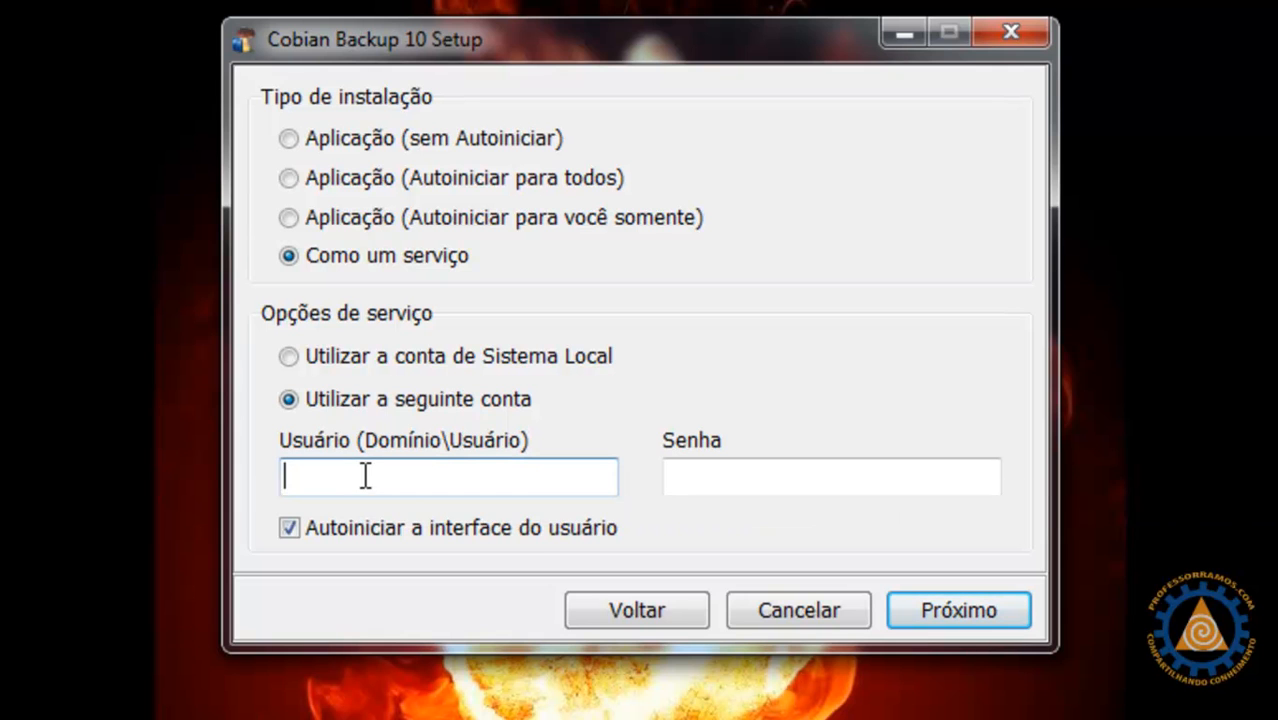
{"action": "type", "text": "professorr"}
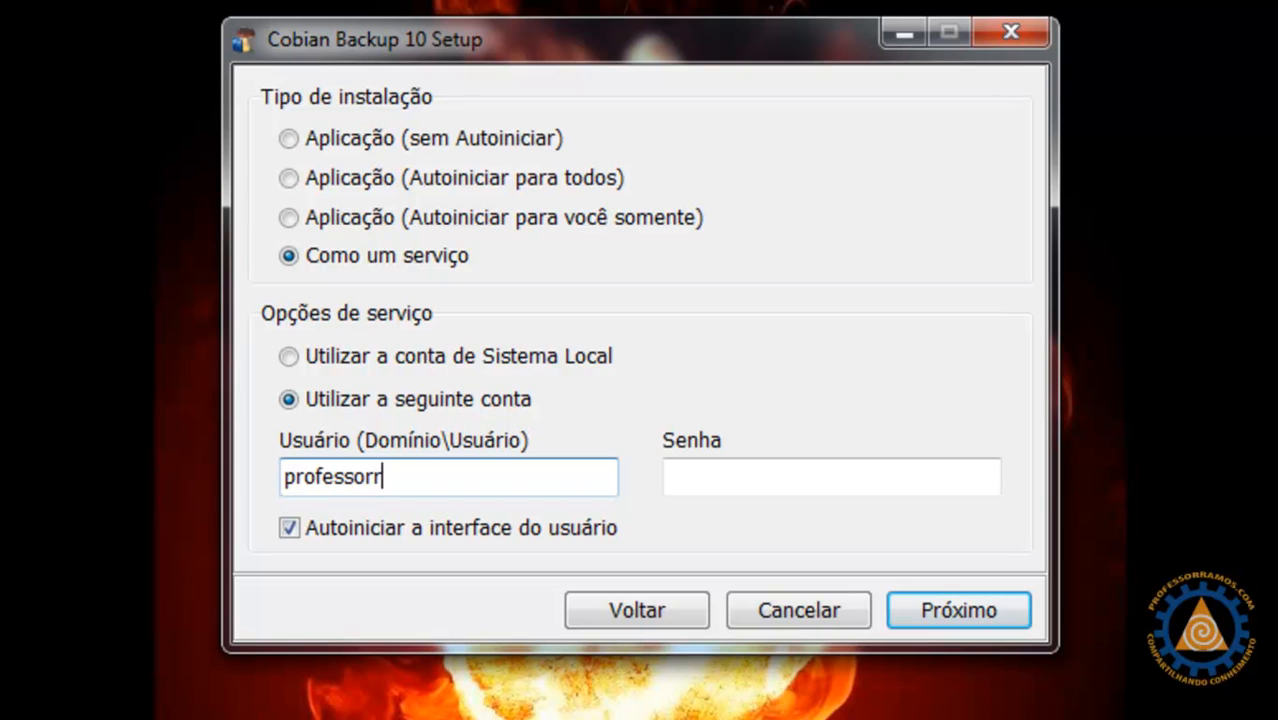
{"action": "type", "text": "amos.c"}
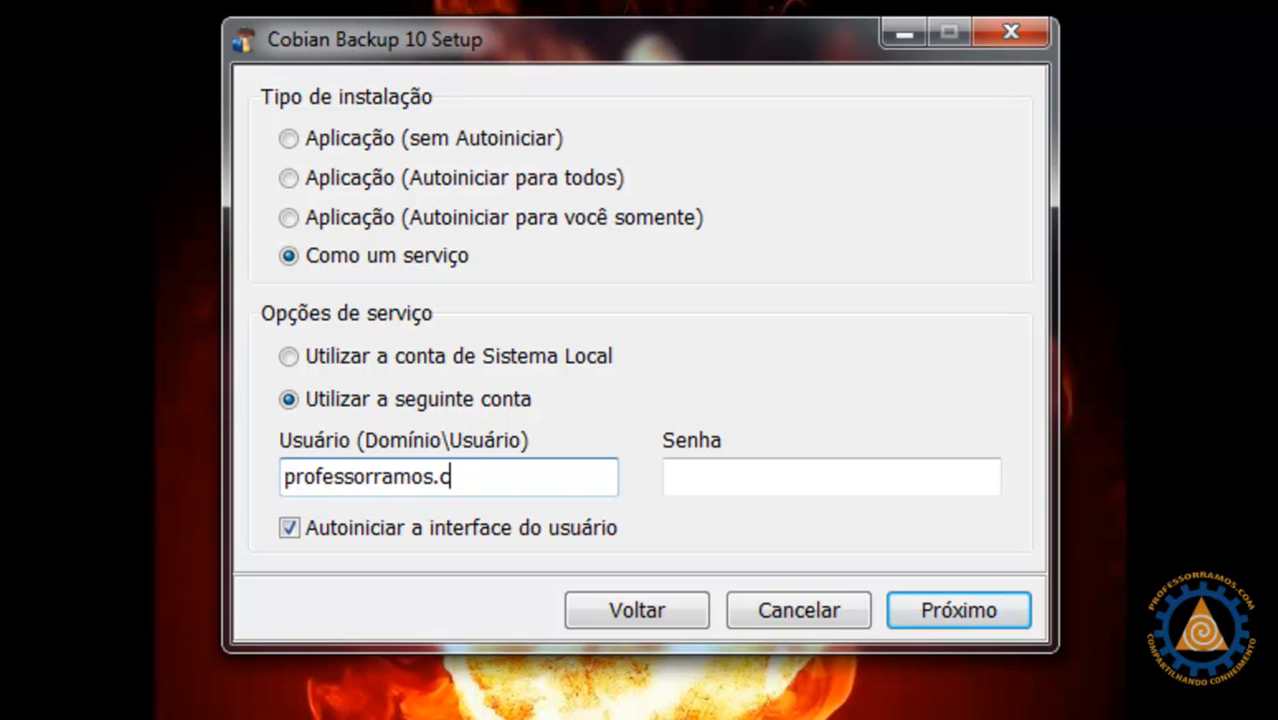
{"action": "type", "text": "om\\admio"}
{"action": "key", "text": "BackSpace"}
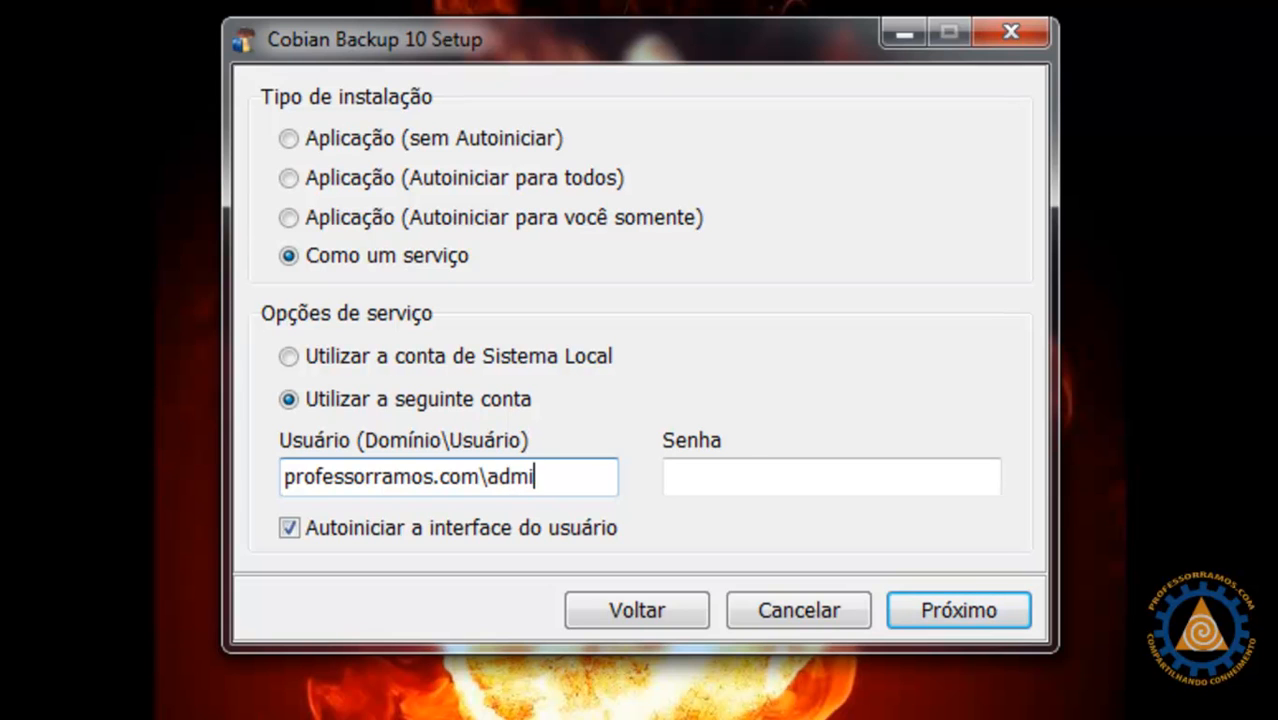
{"action": "type", "text": "strador"}
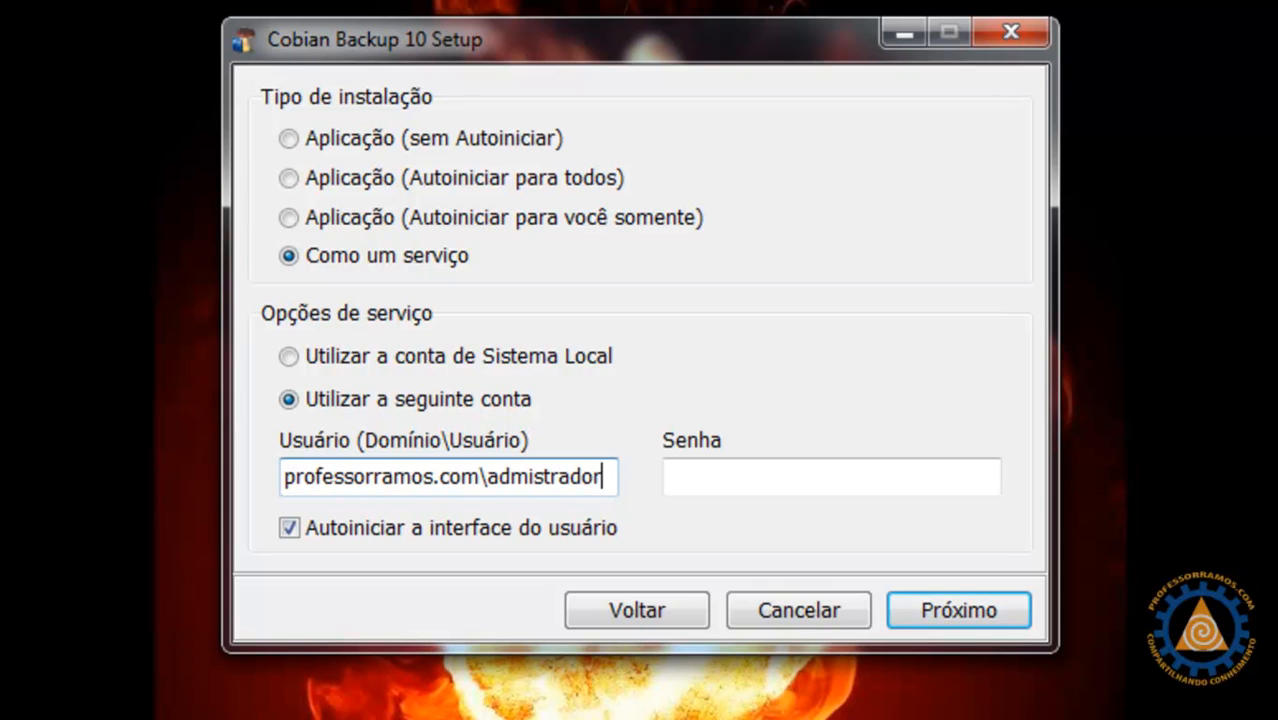
{"action": "left_click", "coordinate": [729, 472]}
{"action": "type", "text": "******"}
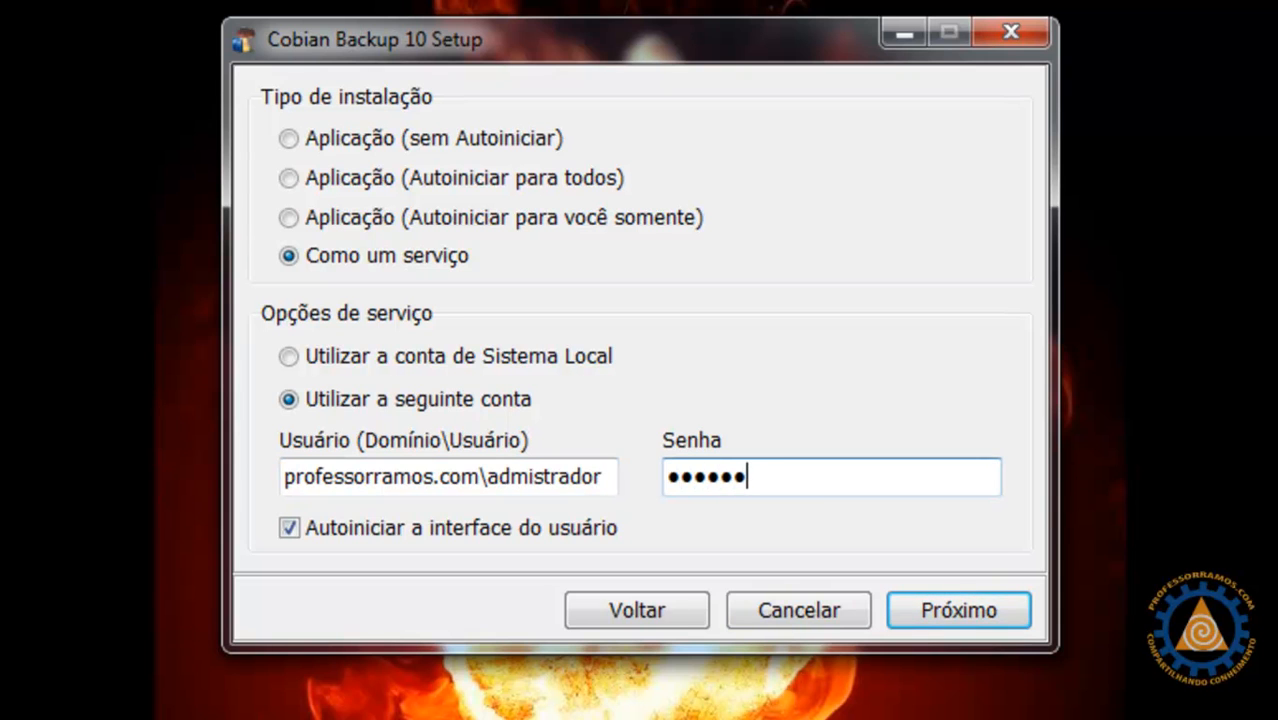
Clear the password and the user name from the service account settings.
{"action": "double_click", "coordinate": [757, 480]}
{"action": "key", "text": "BackSpace"}
{"action": "left_click_drag", "start_coordinate": [608, 476], "coordinate": [271, 443]}
{"action": "key", "text": "BackSpace"}
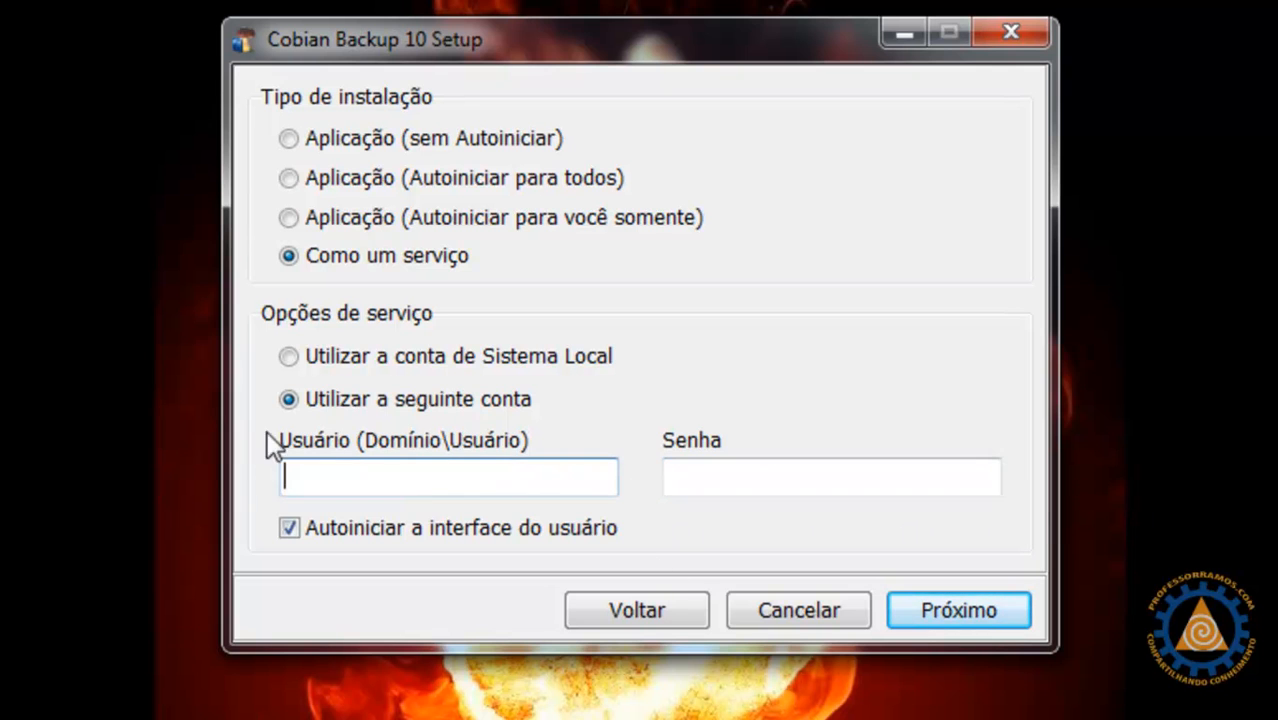
Set the service to use the local system account, accept the network access limitation, and complete the installation.
{"action": "left_click", "coordinate": [293, 355]}
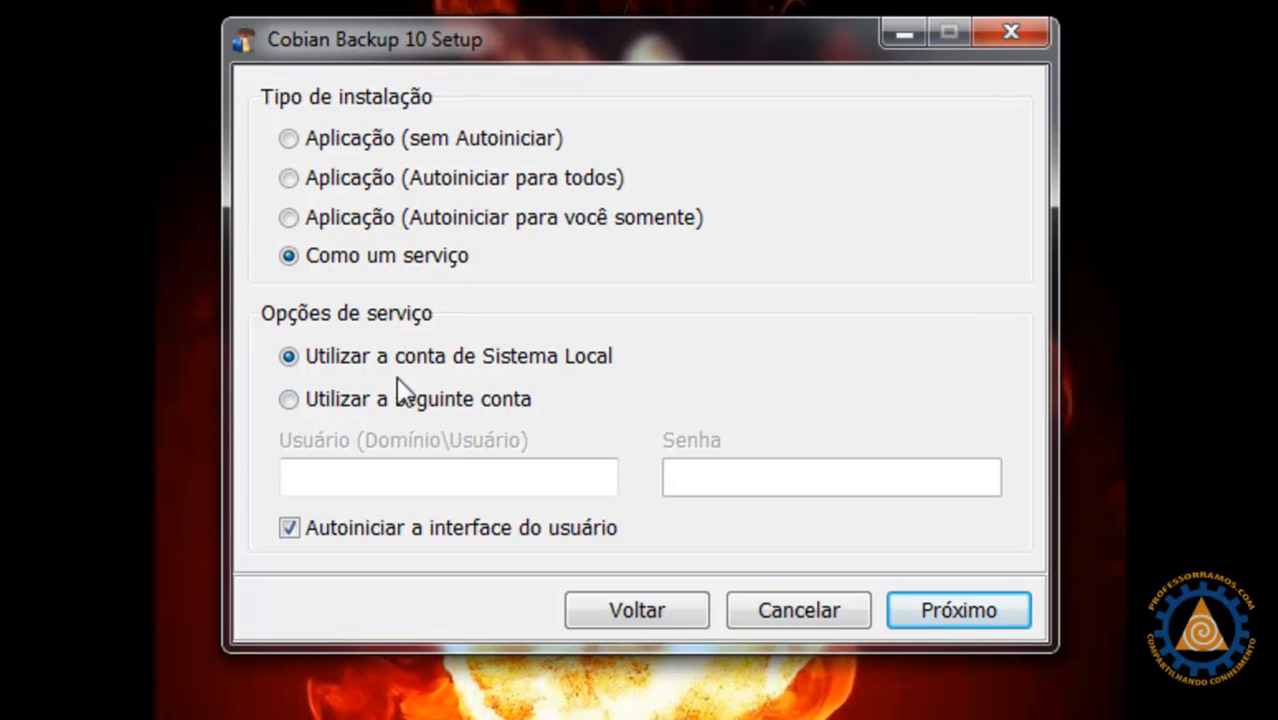
{"action": "left_click", "coordinate": [958, 611]}
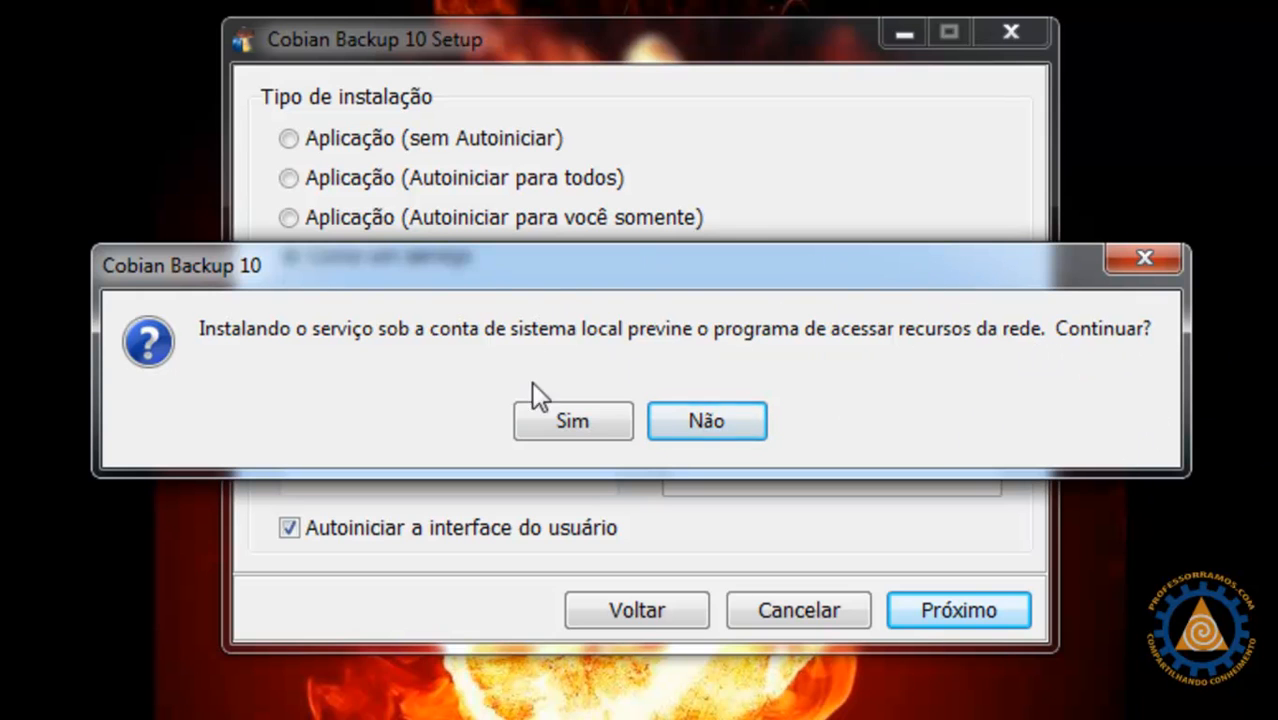
{"action": "left_click", "coordinate": [563, 421]}
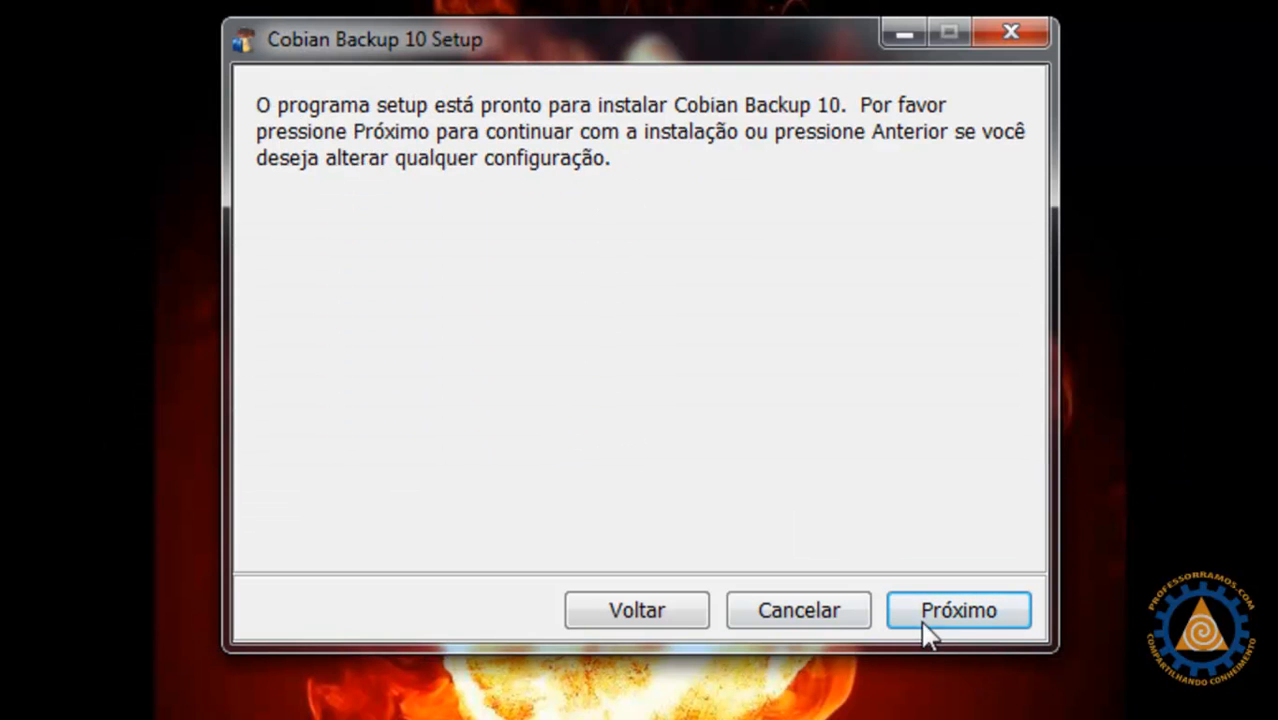
{"action": "left_click", "coordinate": [946, 607]}
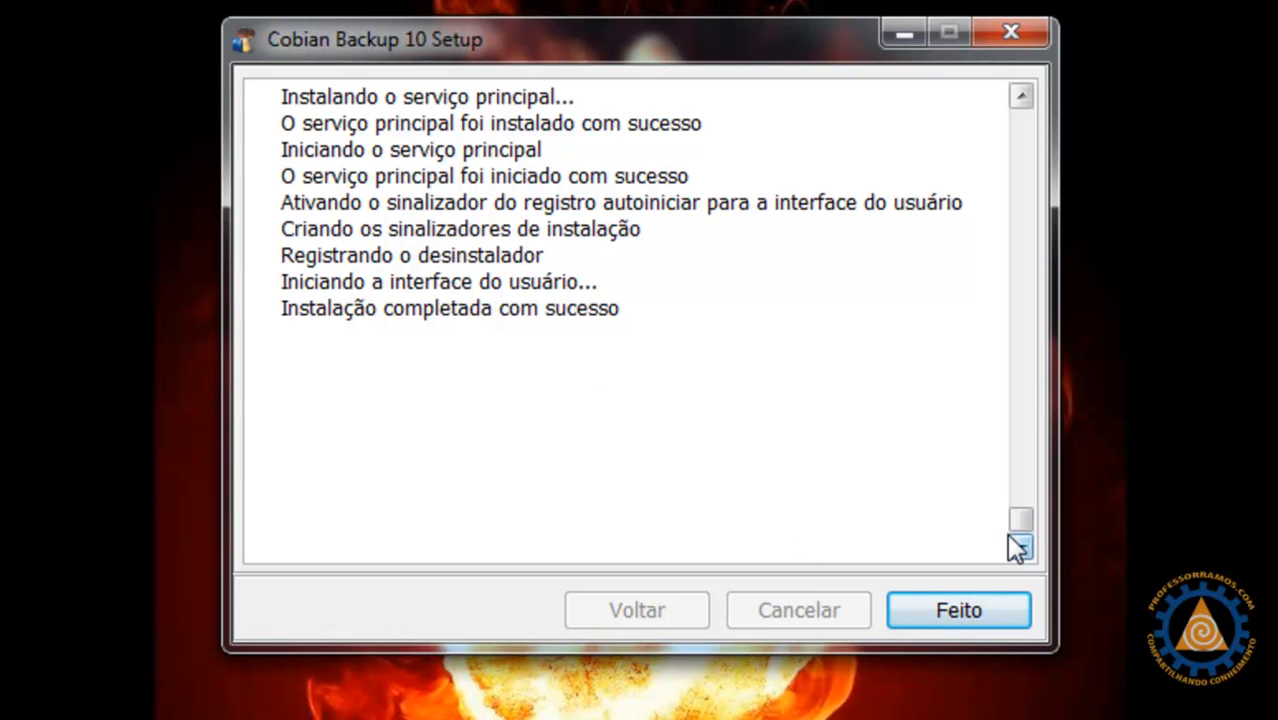
{"action": "left_click", "coordinate": [955, 606]}
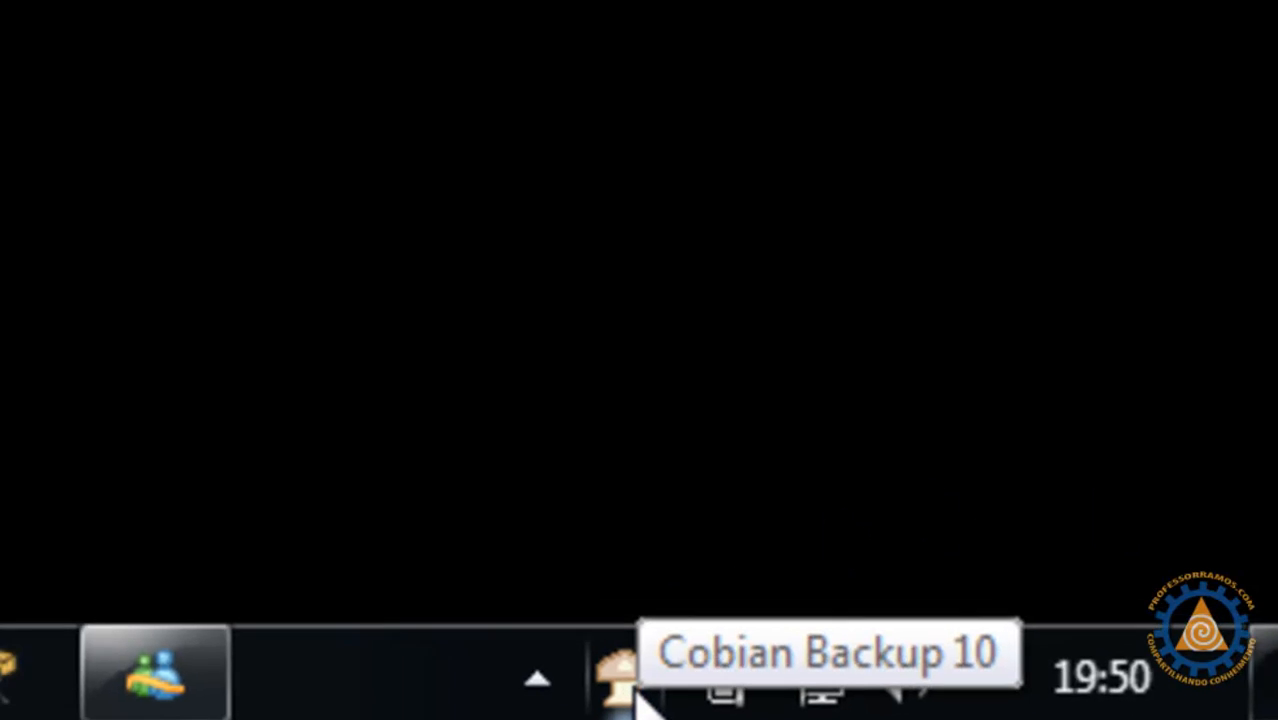
Open the installed Cobian Backup and set its interface language to PORTUGUES-BR in the general options.
{"action": "double_click", "coordinate": [584, 683]}
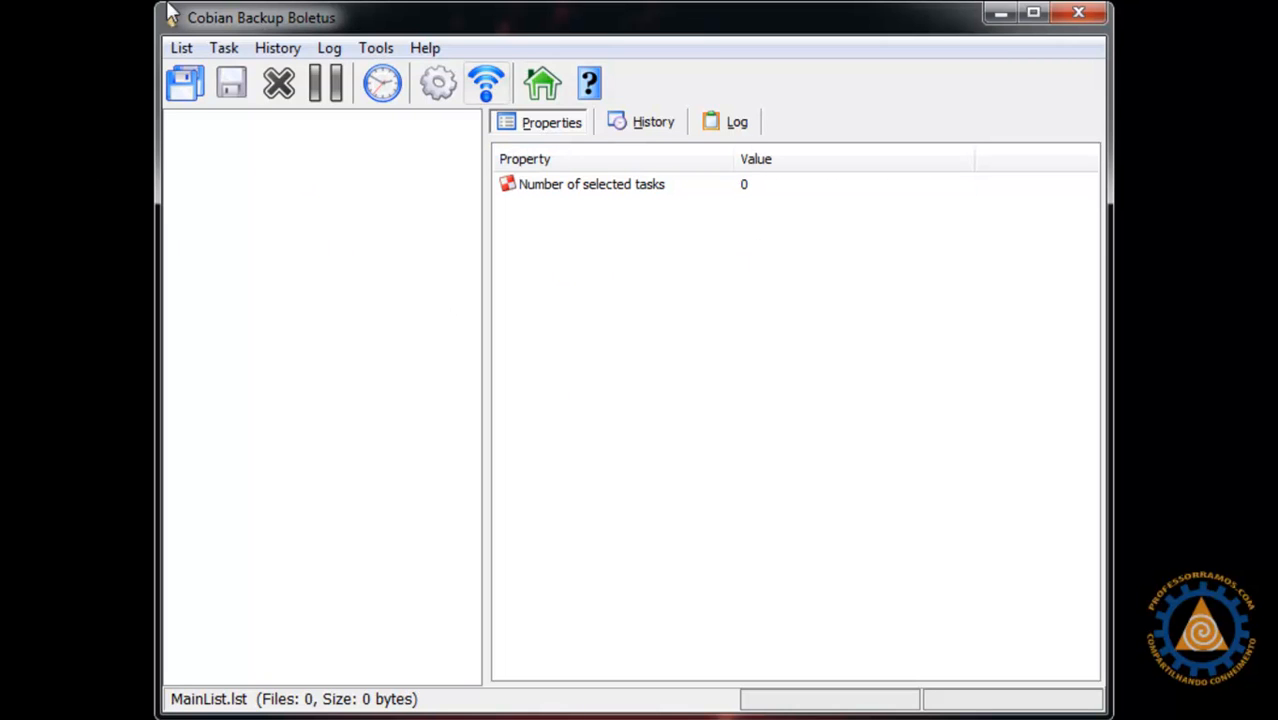
{"action": "left_click", "coordinate": [378, 48]}
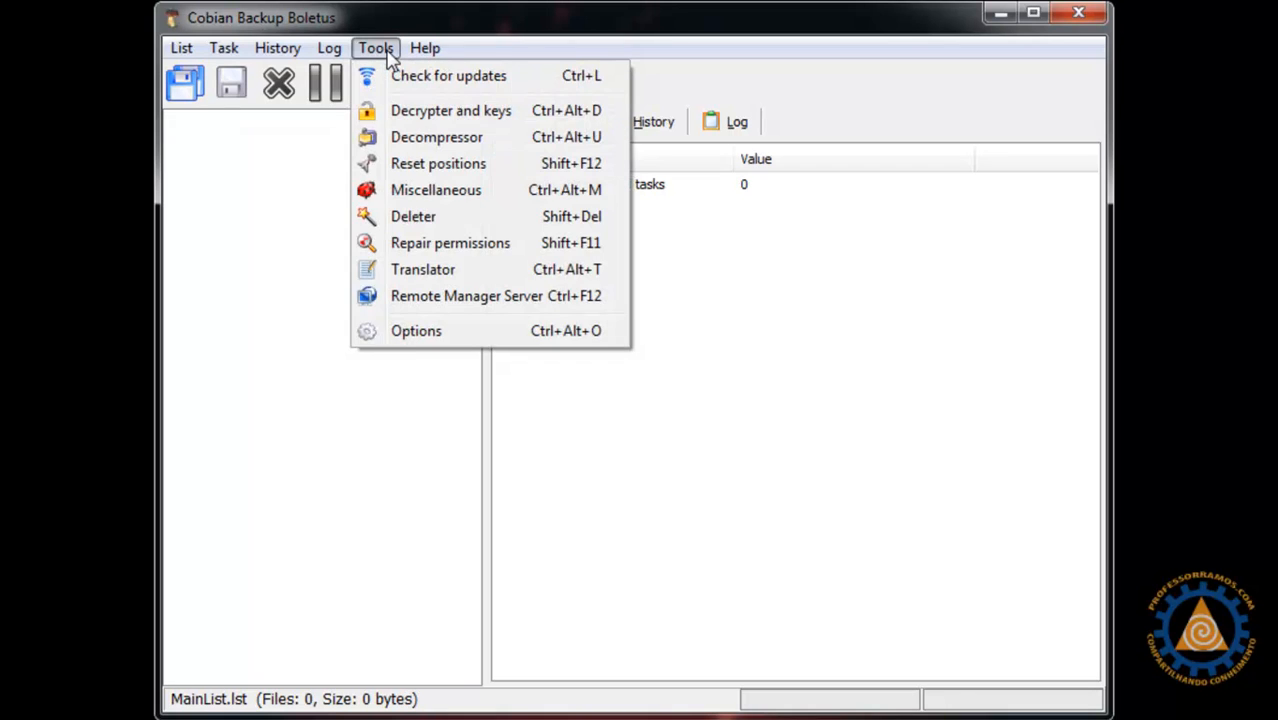
{"action": "left_click", "coordinate": [416, 332]}
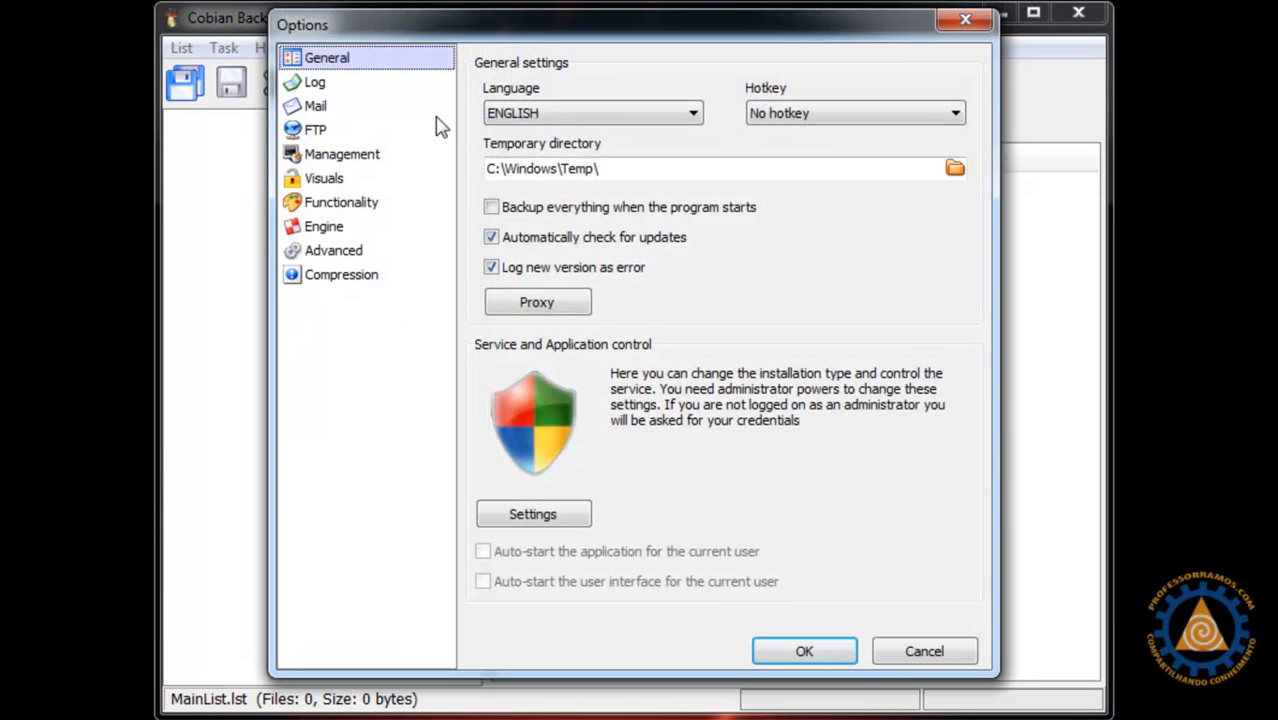
{"action": "left_click", "coordinate": [690, 115]}
{"action": "left_click_drag", "start_coordinate": [691, 178], "coordinate": [693, 206]}
{"action": "left_click", "coordinate": [622, 184]}
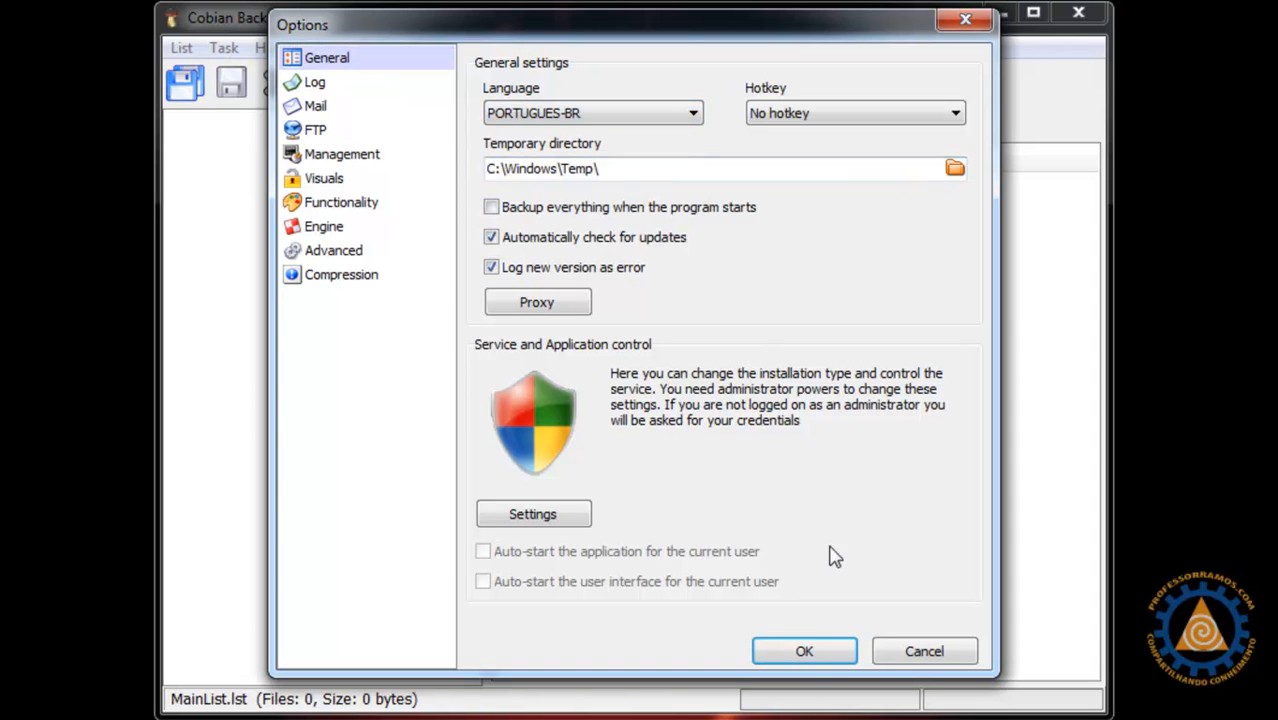
{"action": "left_click", "coordinate": [806, 653]}
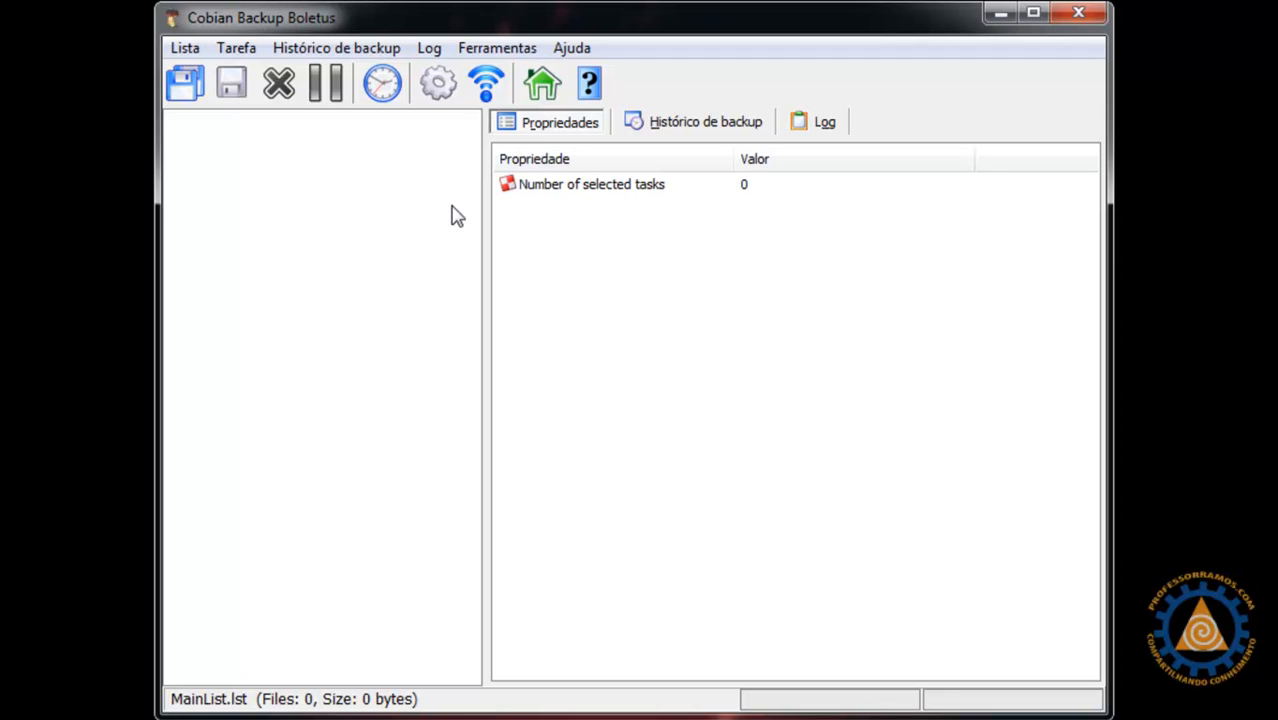
Create a new backup task named "Backup professorramos.com".
{"action": "left_click", "coordinate": [230, 48]}
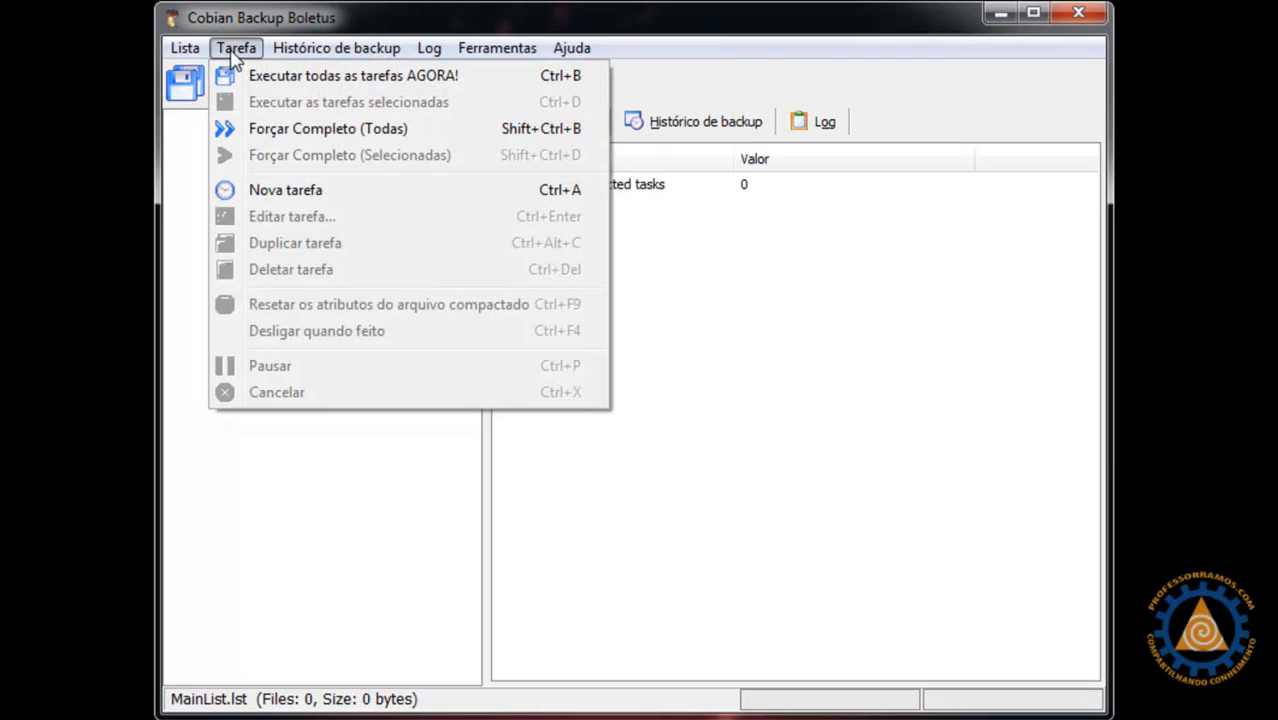
{"action": "left_click", "coordinate": [288, 191]}
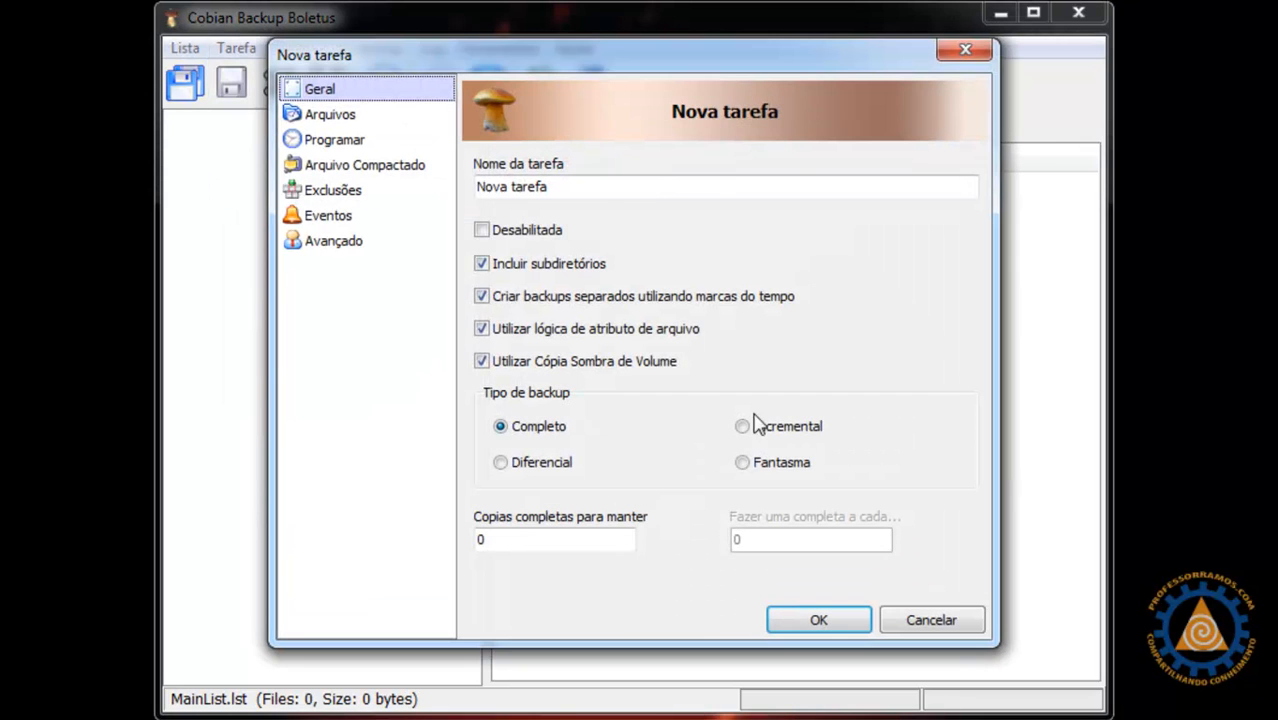
{"action": "left_click_drag", "start_coordinate": [588, 187], "coordinate": [477, 193]}
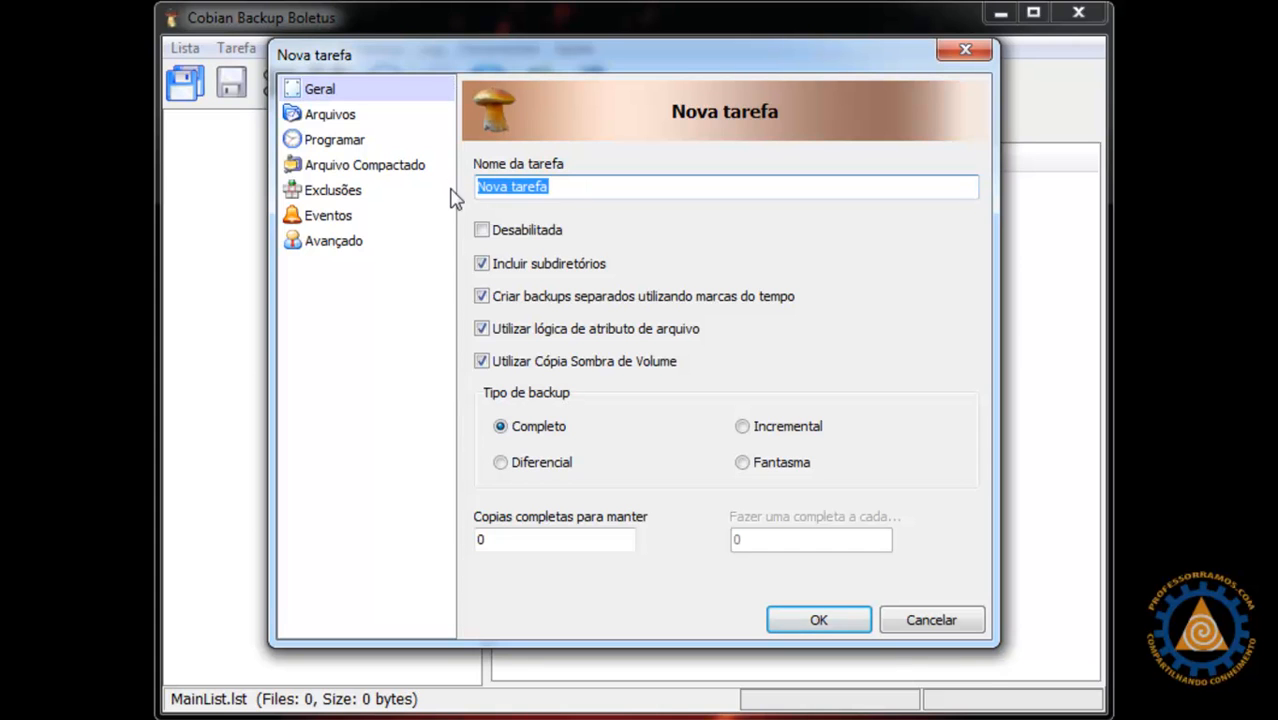
{"action": "type", "text": "Backup professorramos.com"}
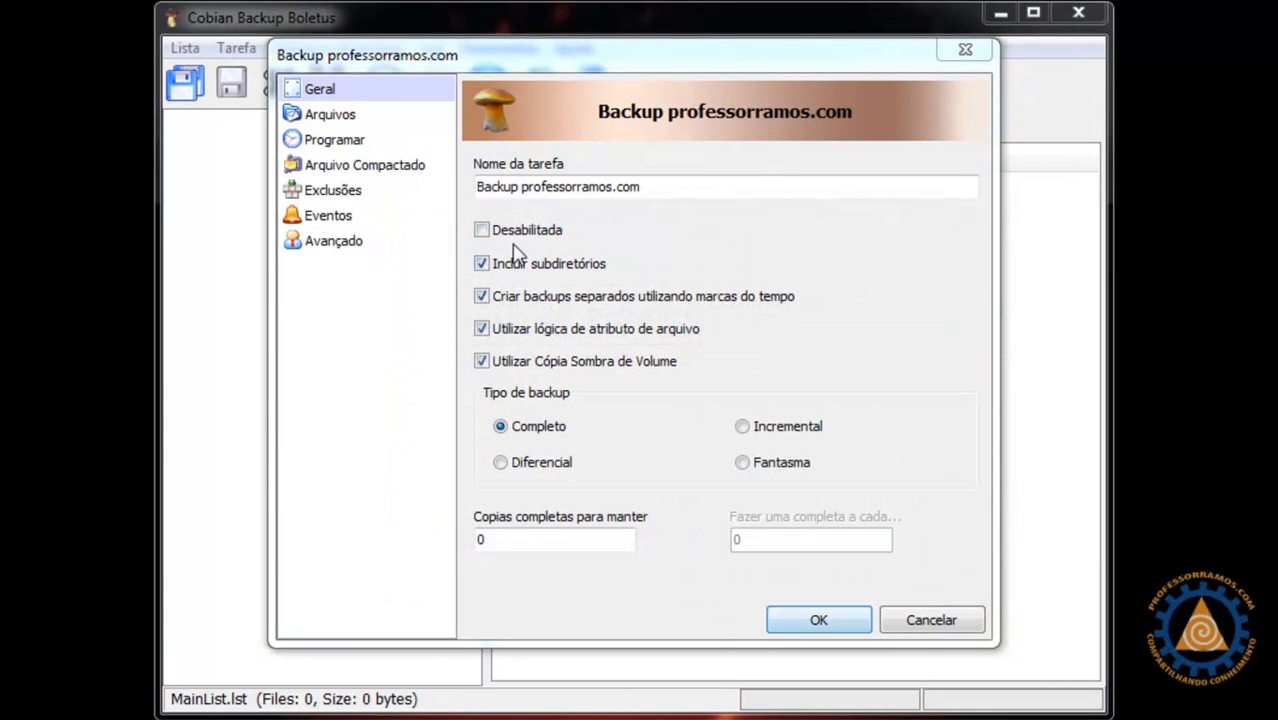
Add the Área de Trabalho directory as a source folder in the backup task's file settings.
{"action": "left_click", "coordinate": [352, 118]}
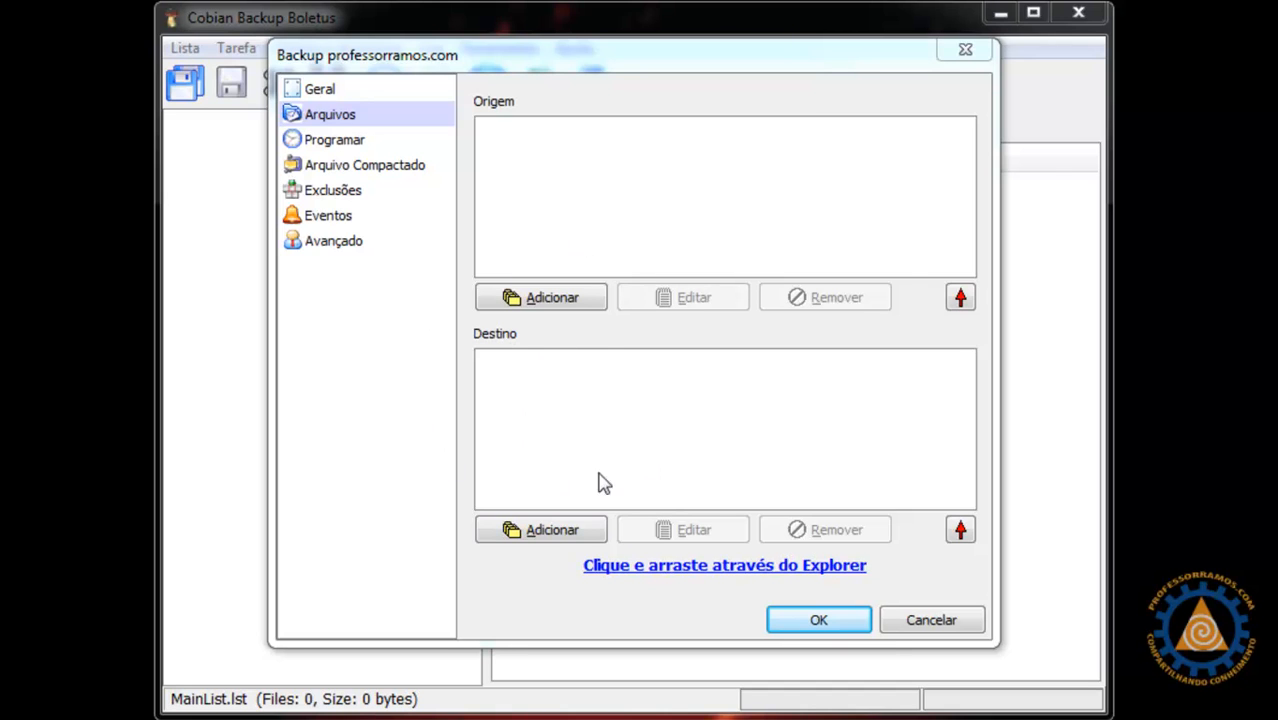
{"action": "left_click", "coordinate": [570, 300]}
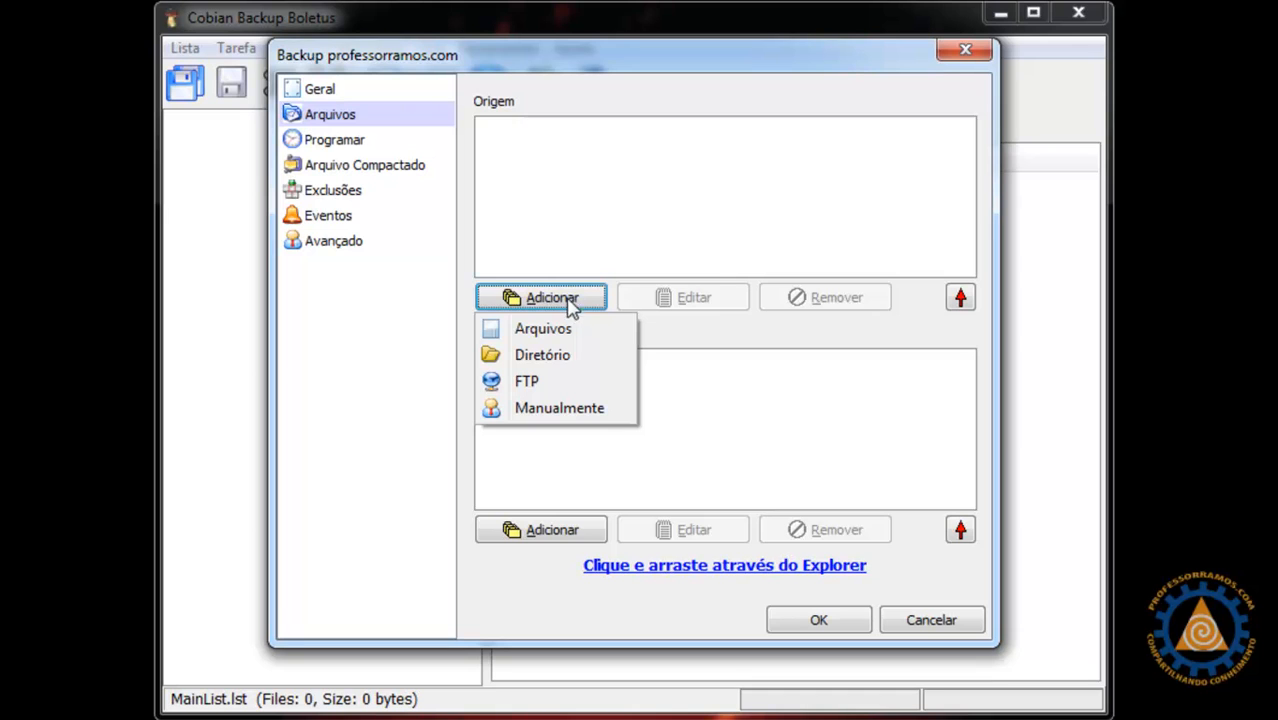
{"action": "left_click", "coordinate": [548, 363]}
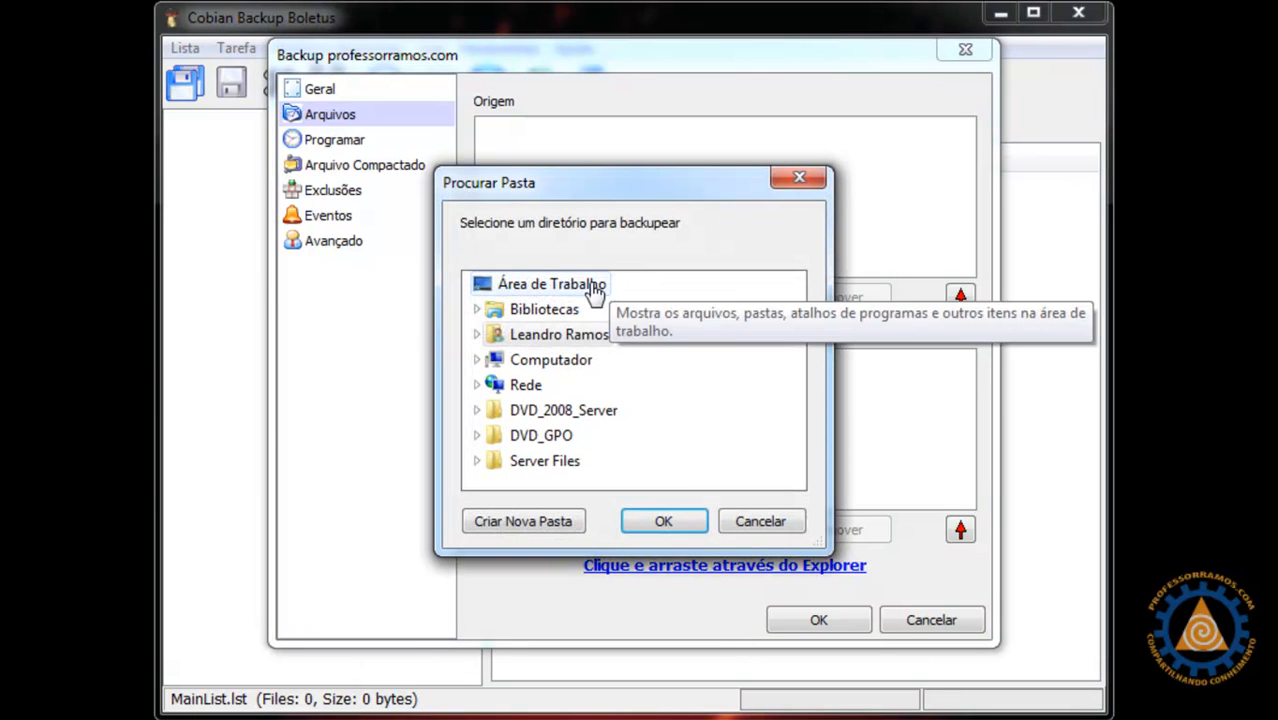
{"action": "left_click", "coordinate": [595, 290]}
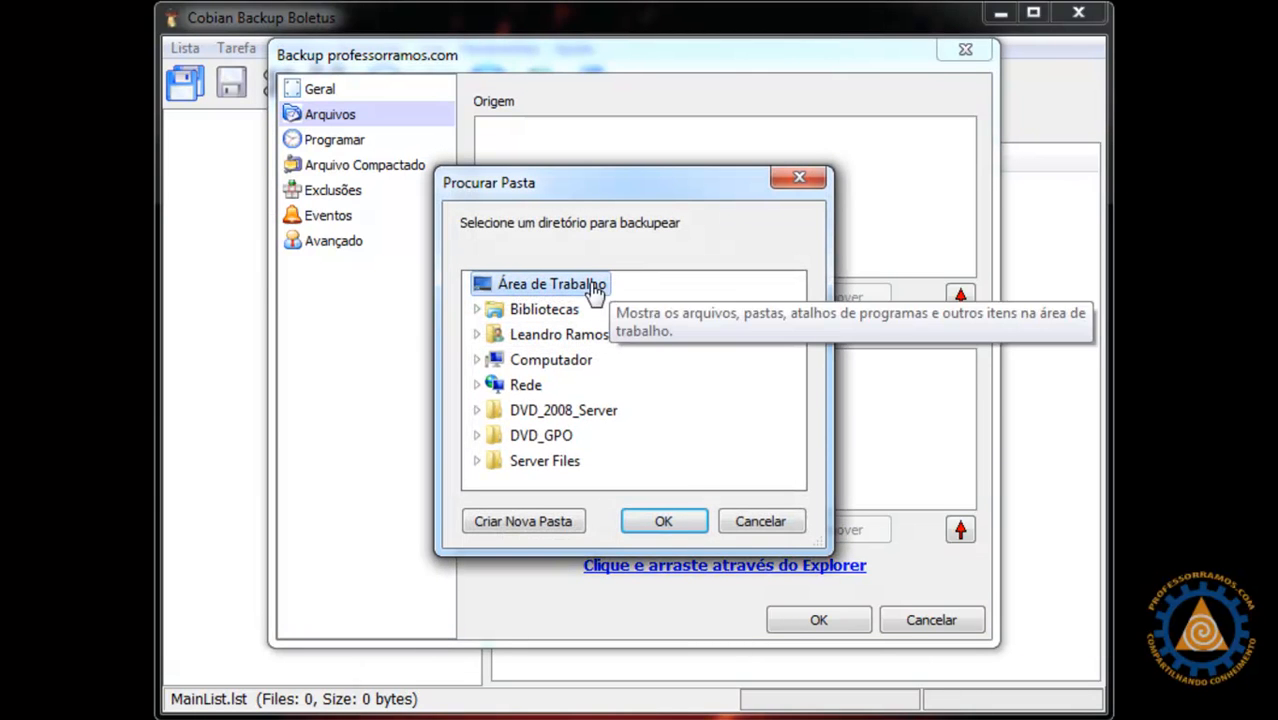
{"action": "left_click", "coordinate": [676, 524]}
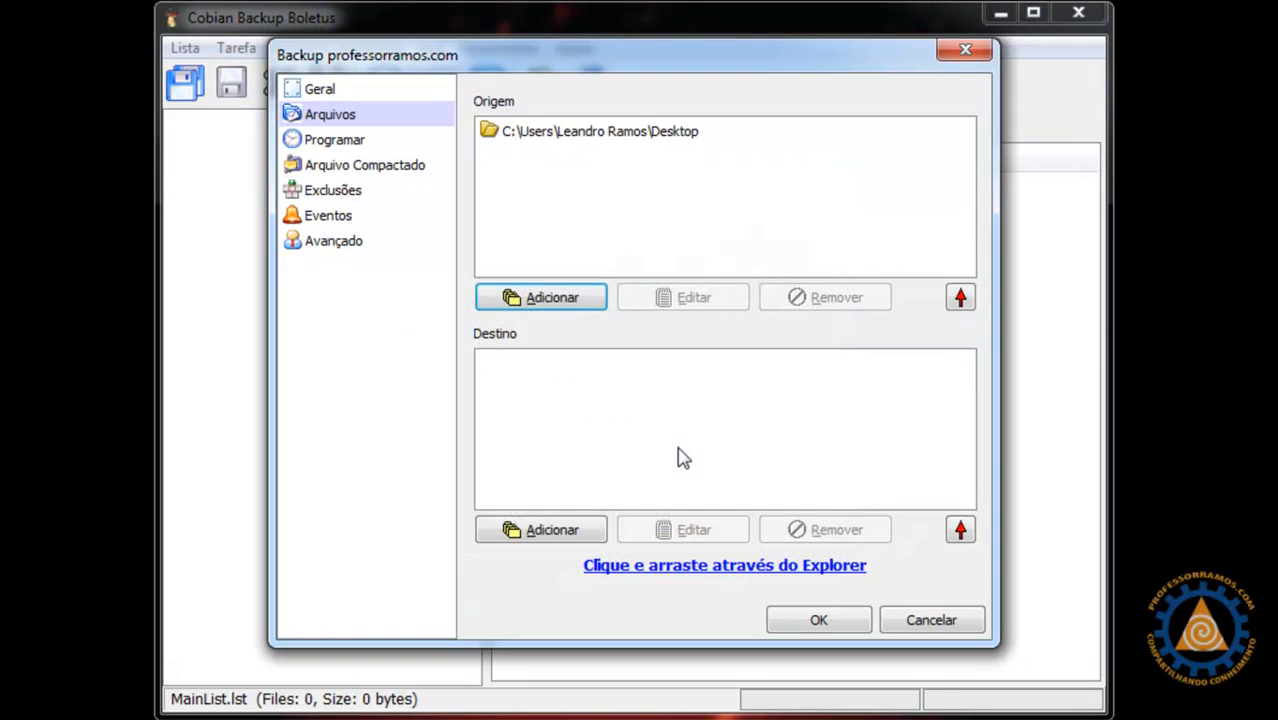
Add the Documents directory from the user's profile on drive C: as a second source folder.
{"action": "left_click", "coordinate": [592, 300]}
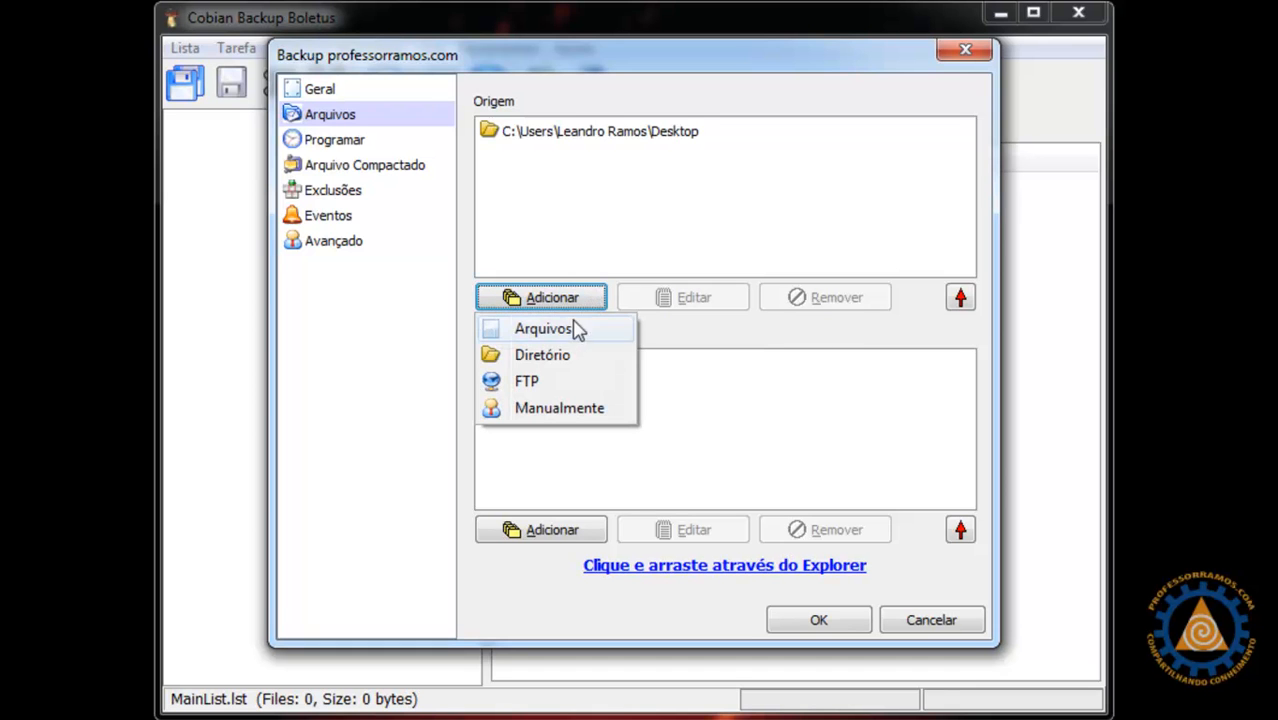
{"action": "left_click", "coordinate": [571, 360]}
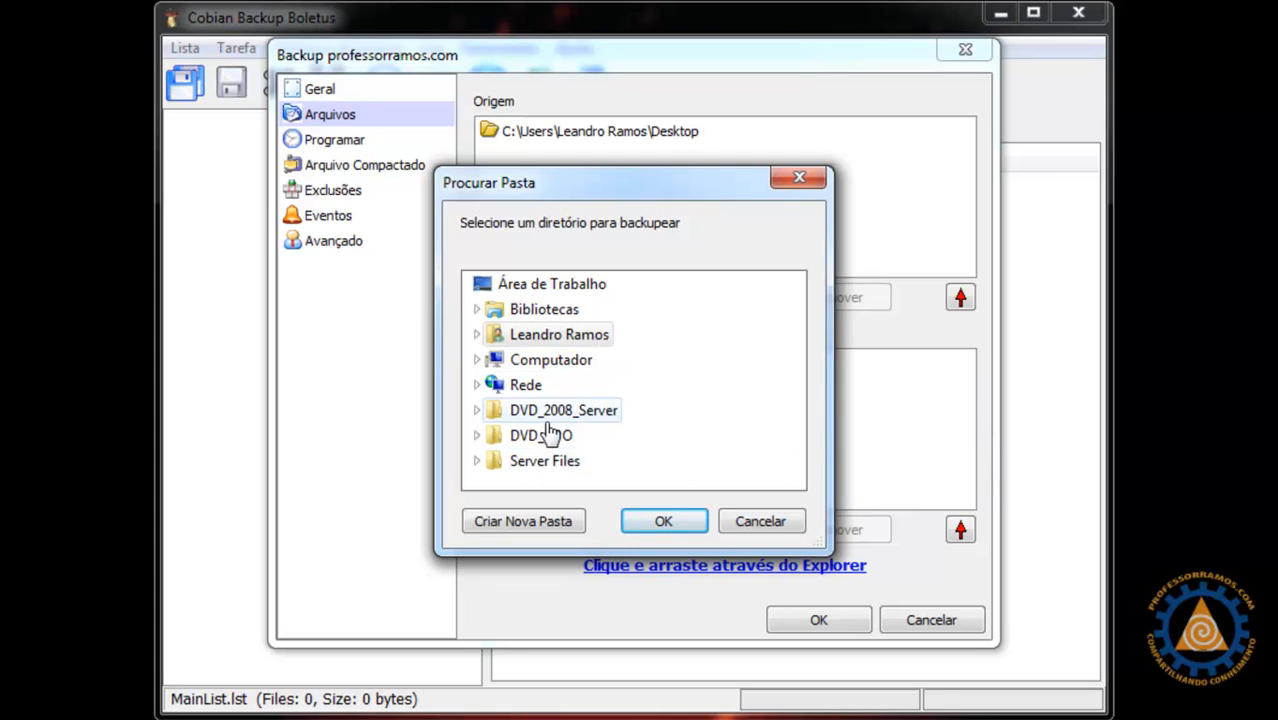
{"action": "left_click", "coordinate": [571, 368]}
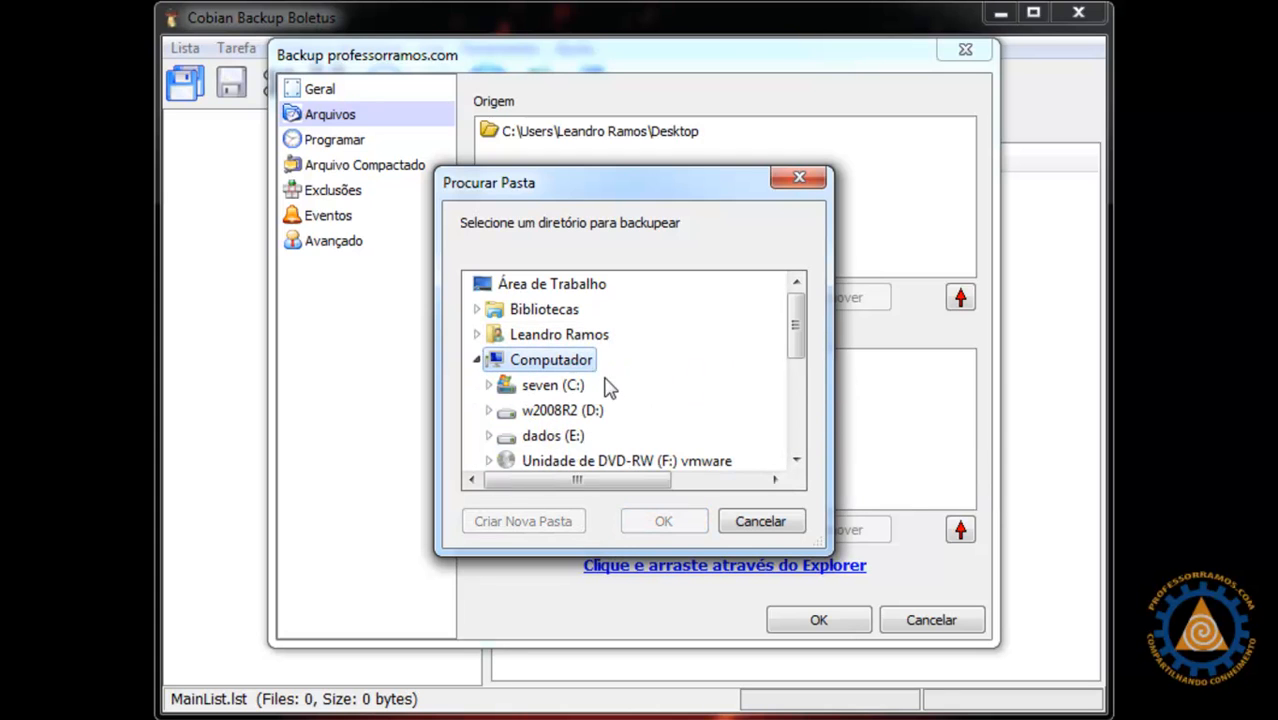
{"action": "left_click", "coordinate": [551, 388]}
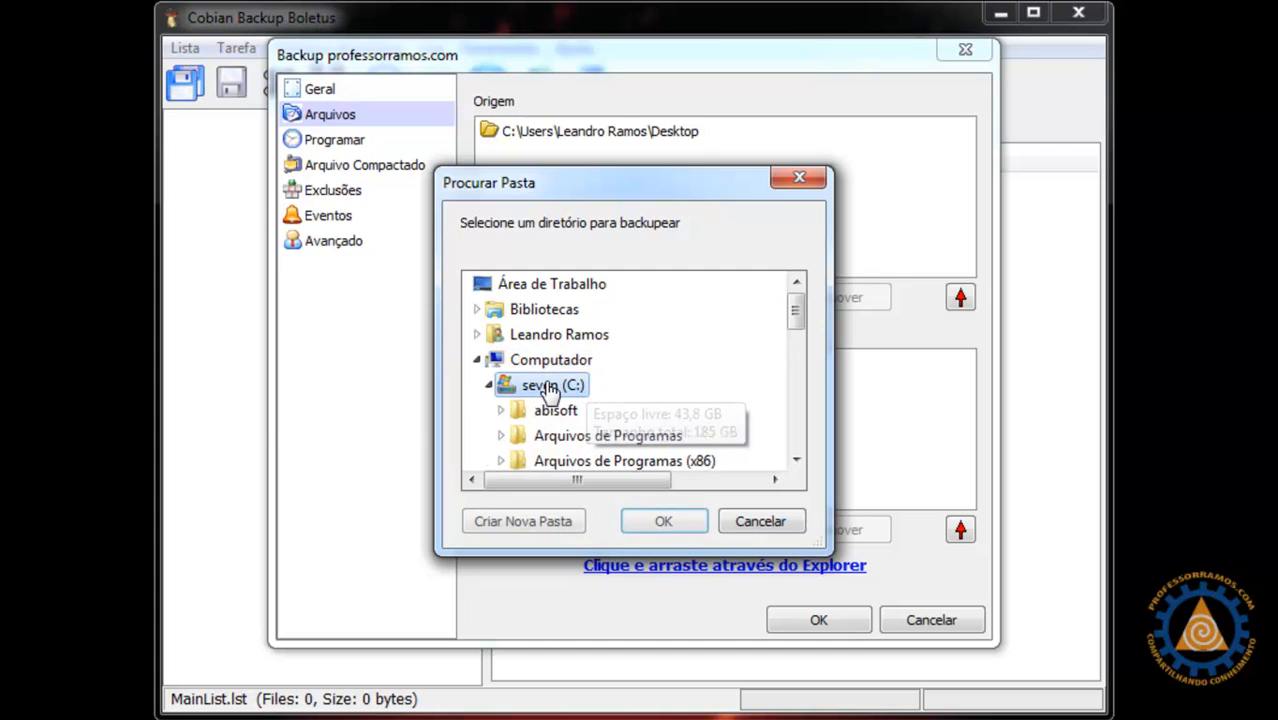
{"action": "left_click_drag", "start_coordinate": [801, 308], "coordinate": [793, 383]}
{"action": "left_click", "coordinate": [580, 362]}
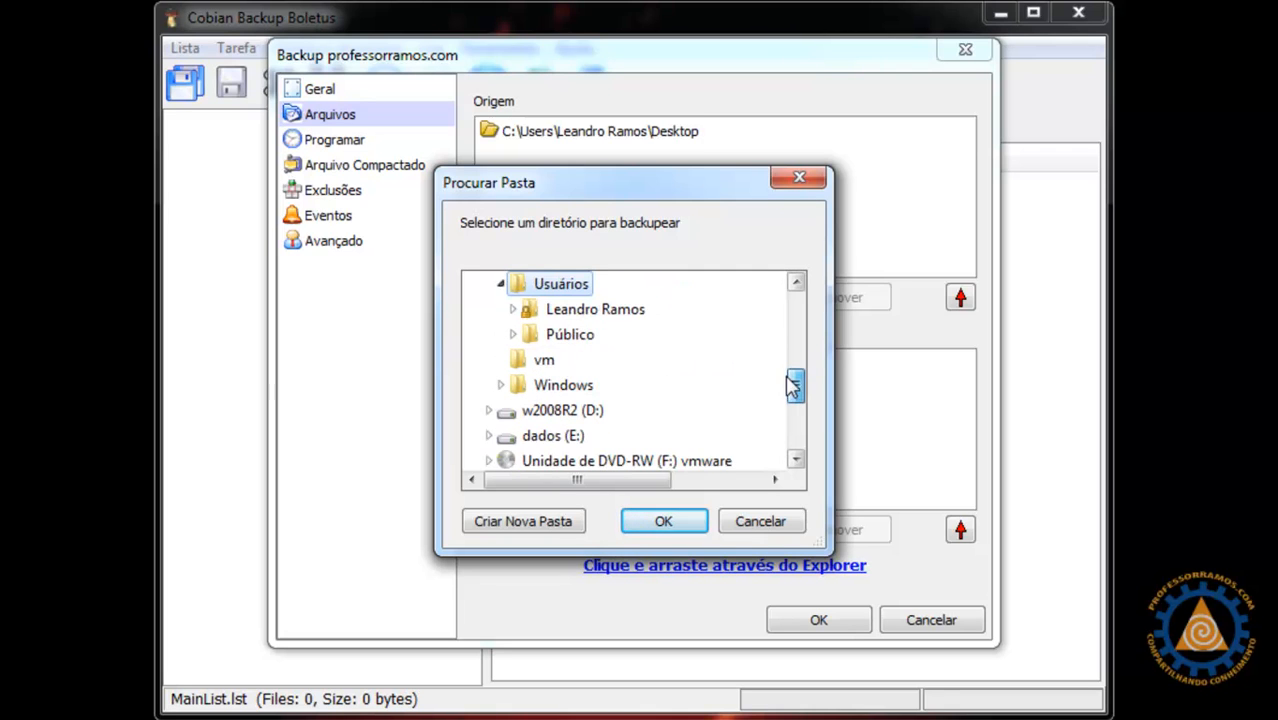
{"action": "left_click", "coordinate": [628, 306]}
{"action": "left_click_drag", "start_coordinate": [795, 334], "coordinate": [800, 368]}
{"action": "left_click", "coordinate": [605, 384]}
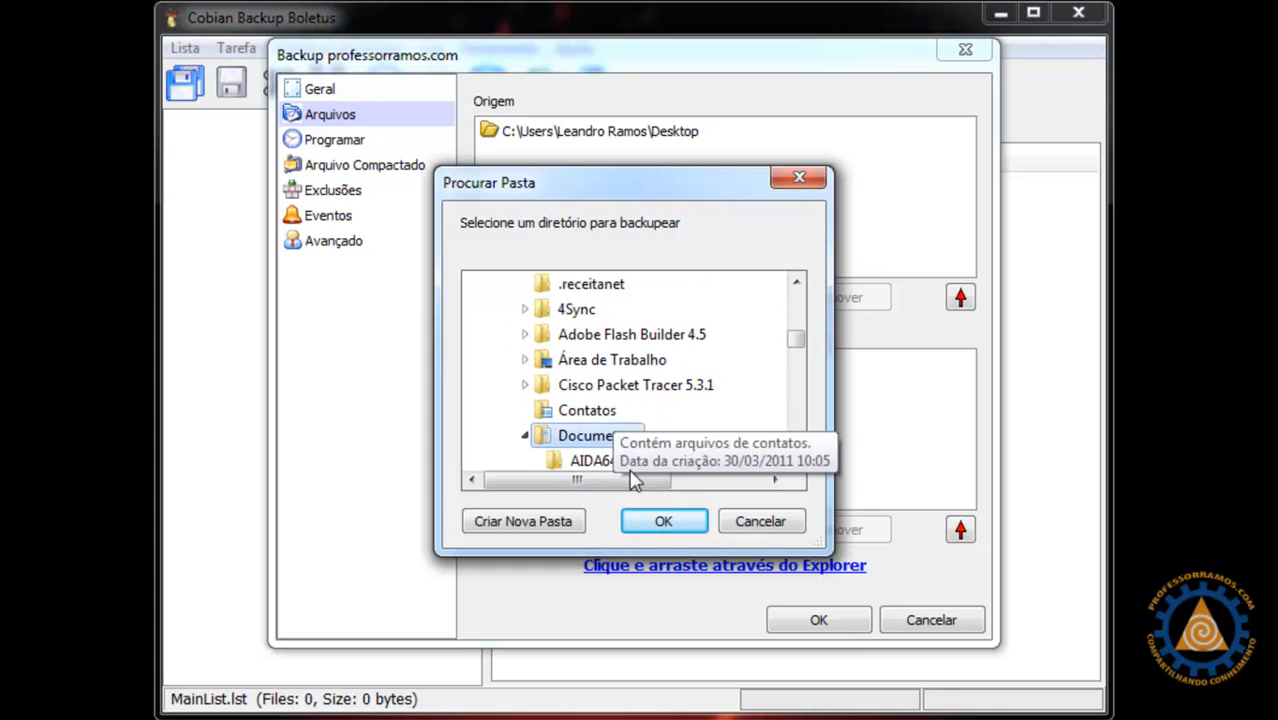
{"action": "left_click", "coordinate": [664, 522]}
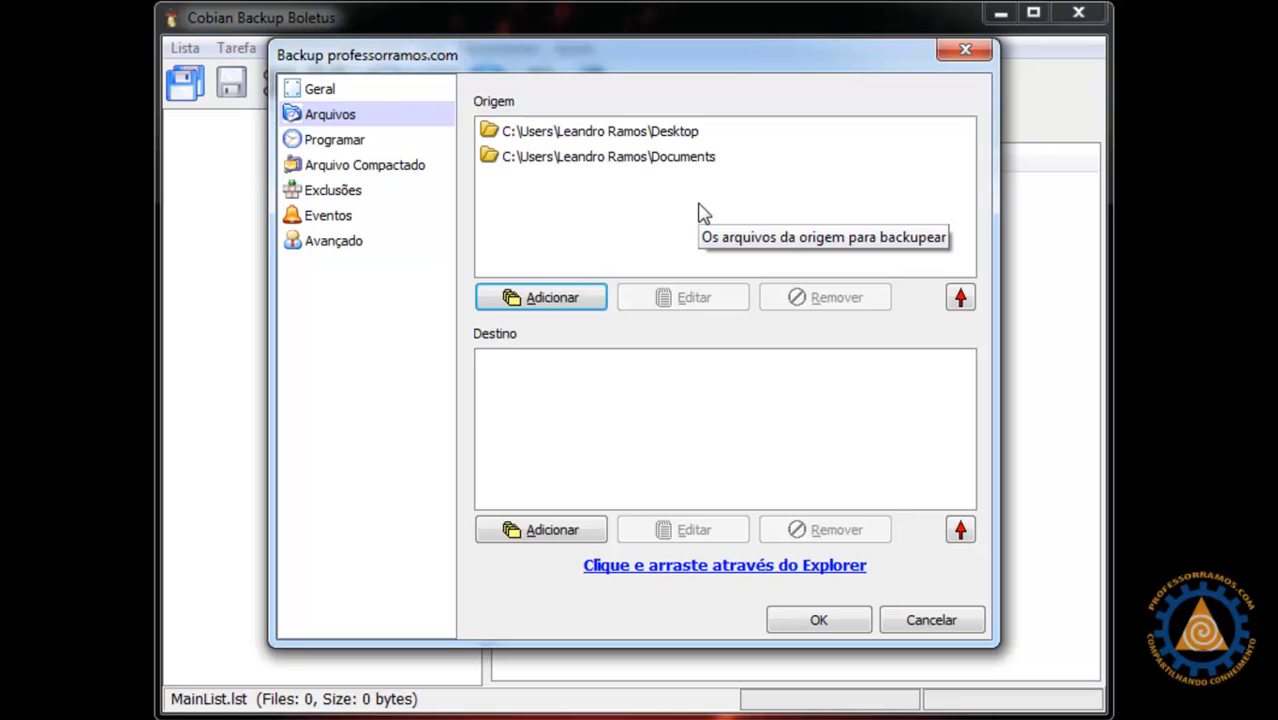
Create a folder named BK on the MULTIBOOT (H:) drive and add it as the backup destination.
{"action": "left_click", "coordinate": [558, 536]}
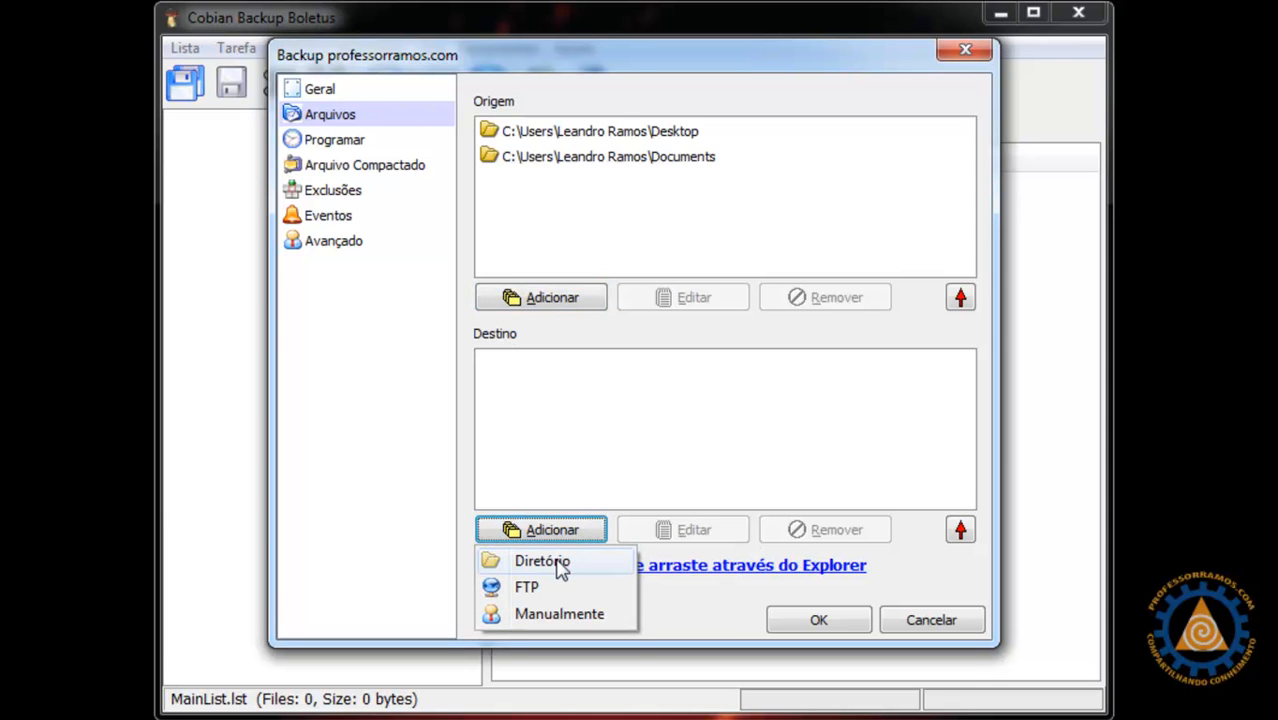
{"action": "left_click", "coordinate": [558, 563]}
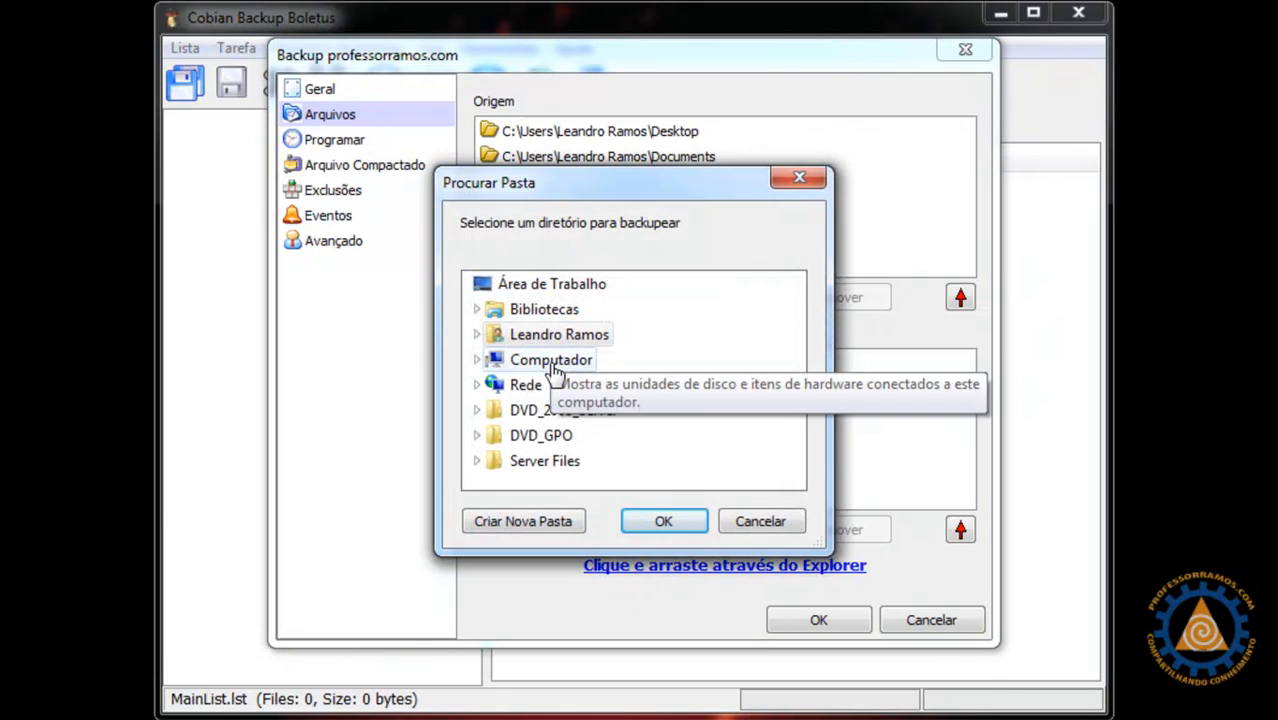
{"action": "left_click", "coordinate": [561, 368]}
{"action": "left_click_drag", "start_coordinate": [799, 356], "coordinate": [803, 388]}
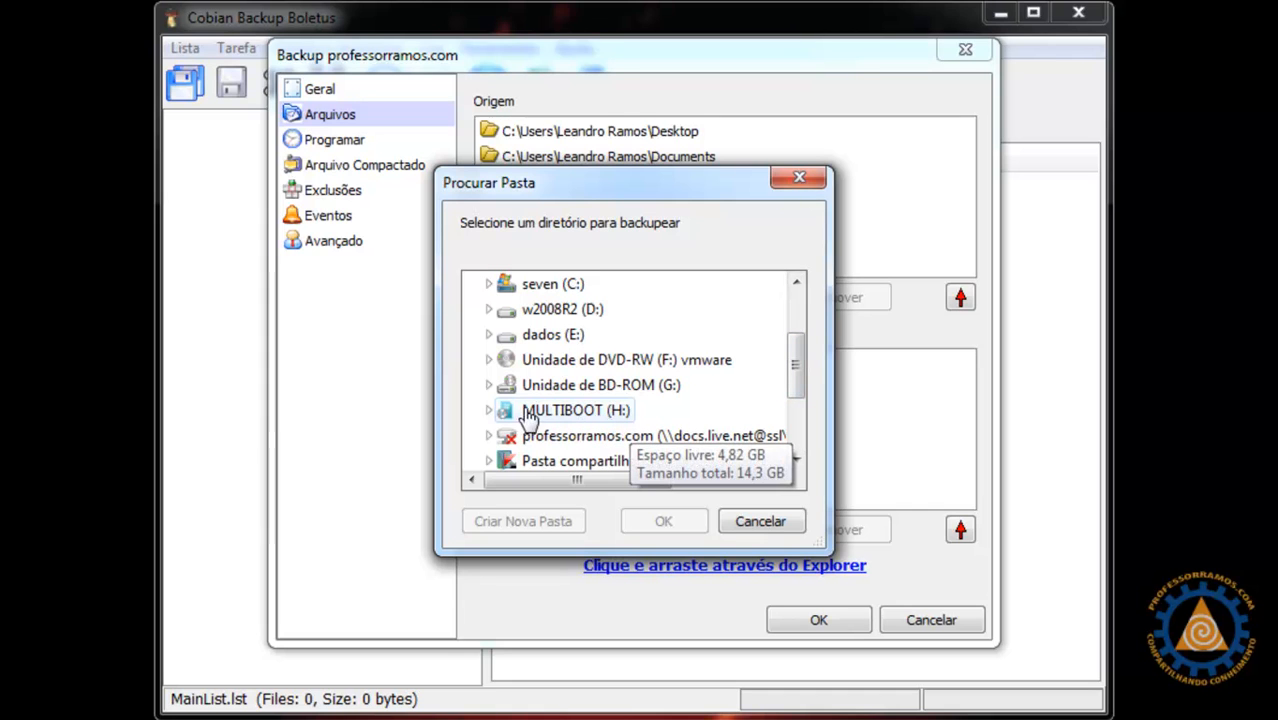
{"action": "left_click", "coordinate": [596, 418]}
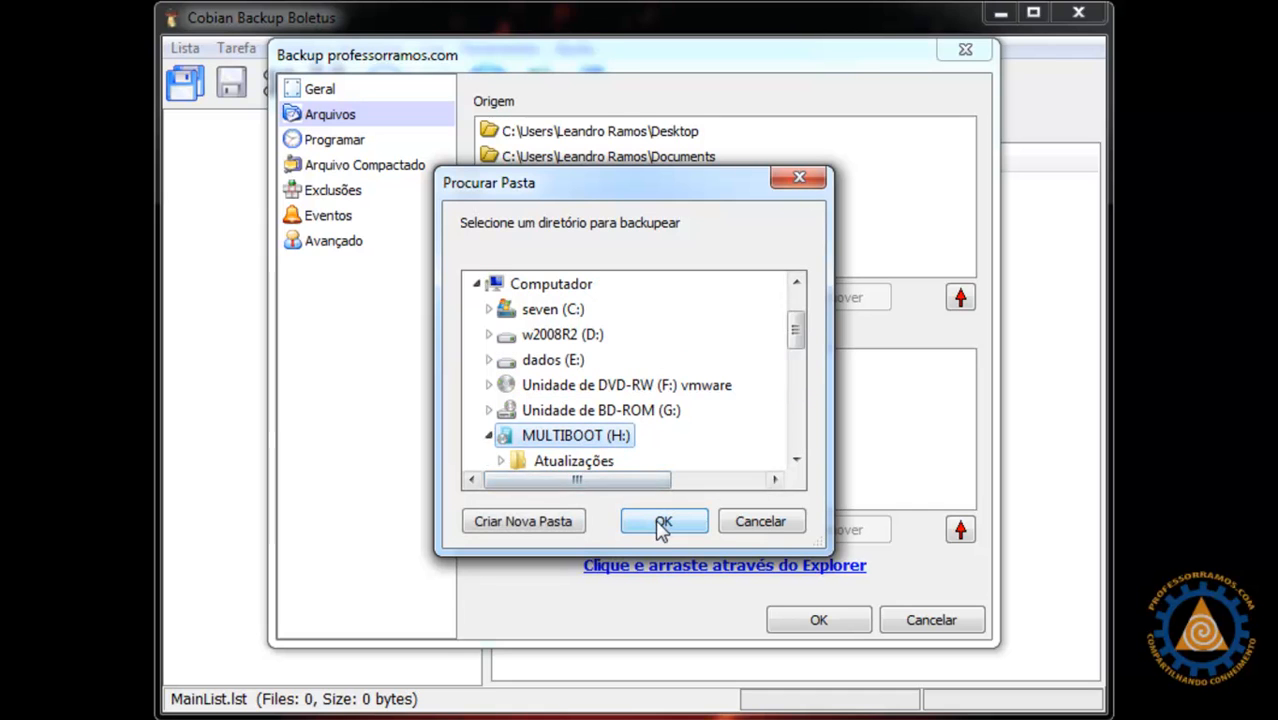
{"action": "left_click", "coordinate": [563, 523]}
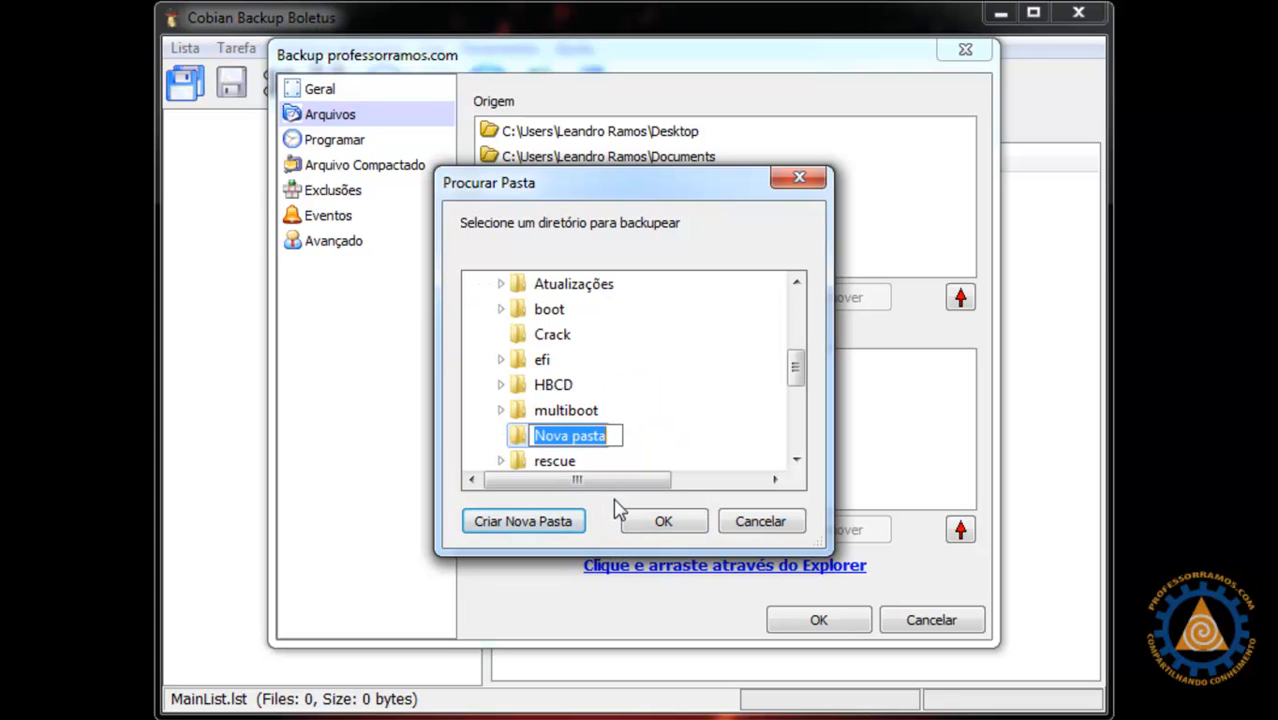
{"action": "type", "text": "BK"}
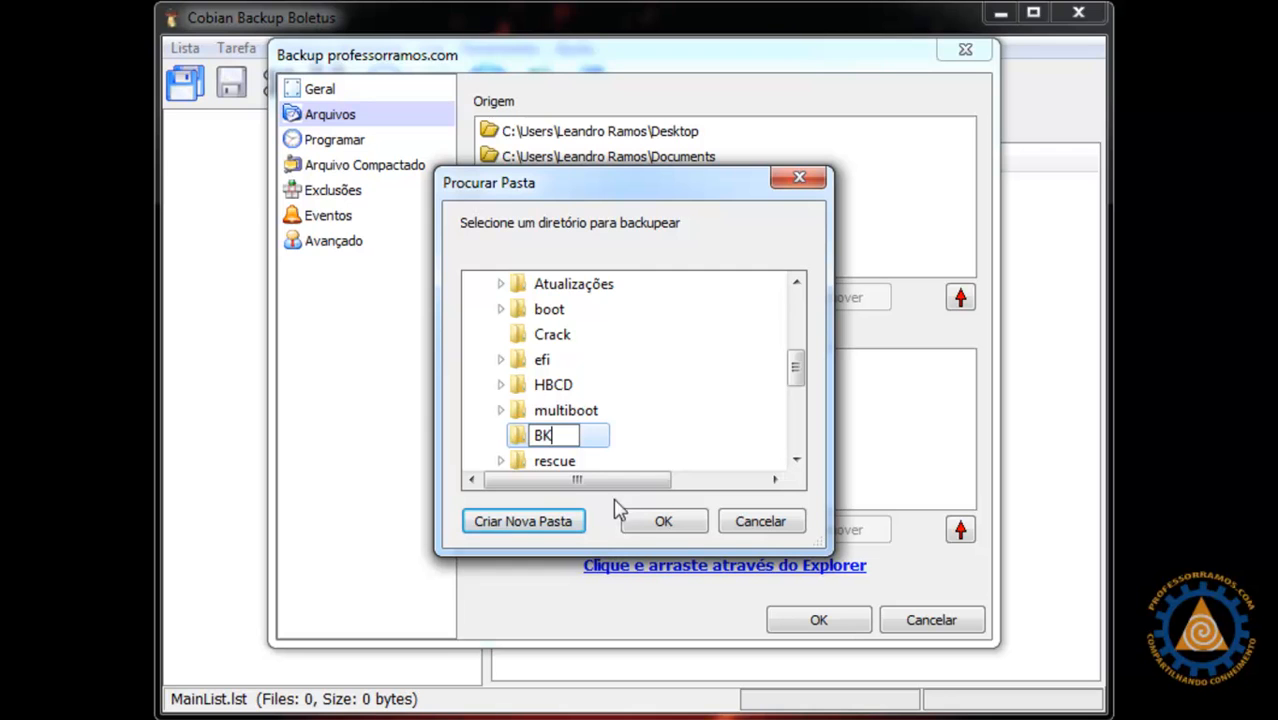
{"action": "key", "text": "Return"}
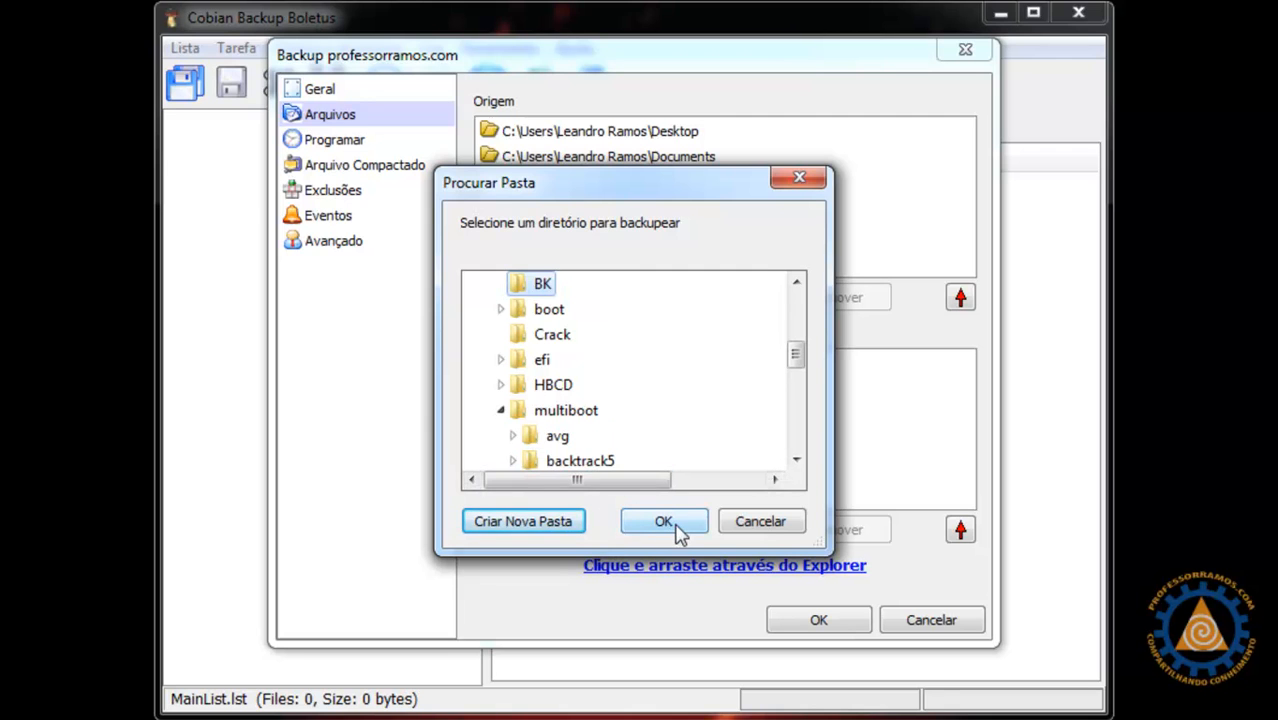
{"action": "left_click", "coordinate": [676, 524]}
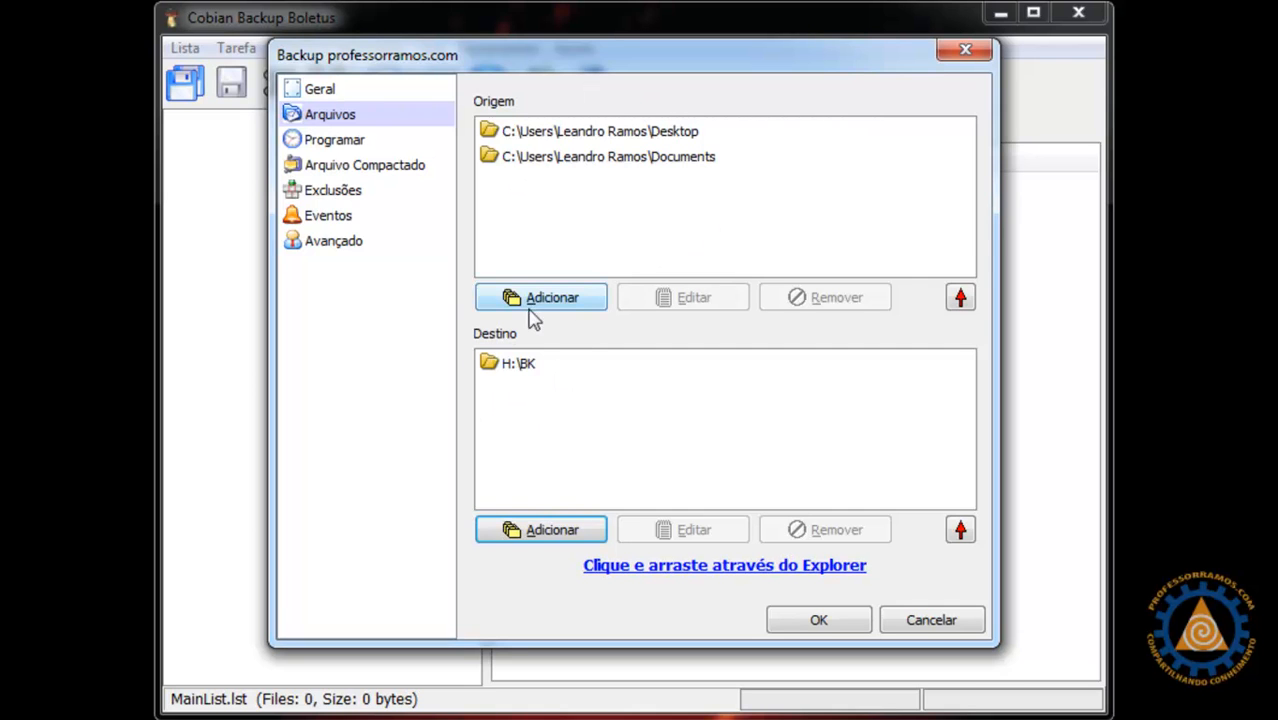
Open the task's scheduling settings and try the schedule types Única vez and Semanalmente.
{"action": "left_click", "coordinate": [361, 146]}
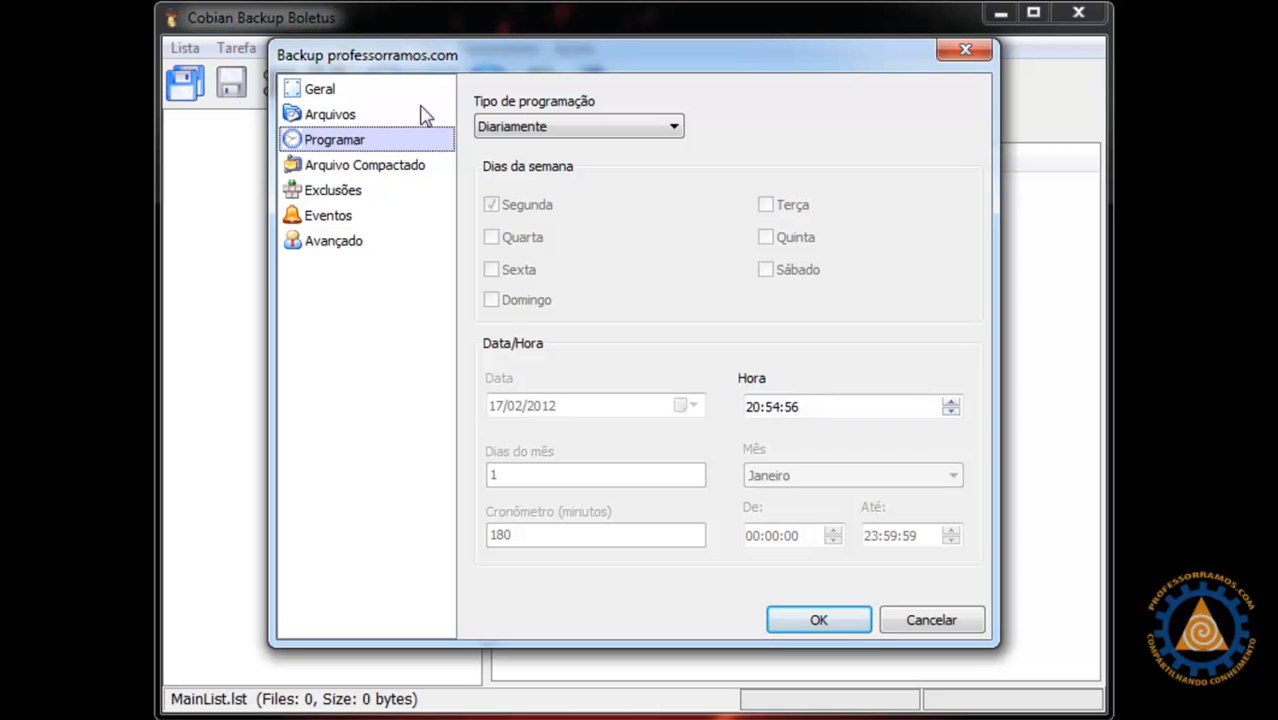
{"action": "left_click", "coordinate": [668, 133]}
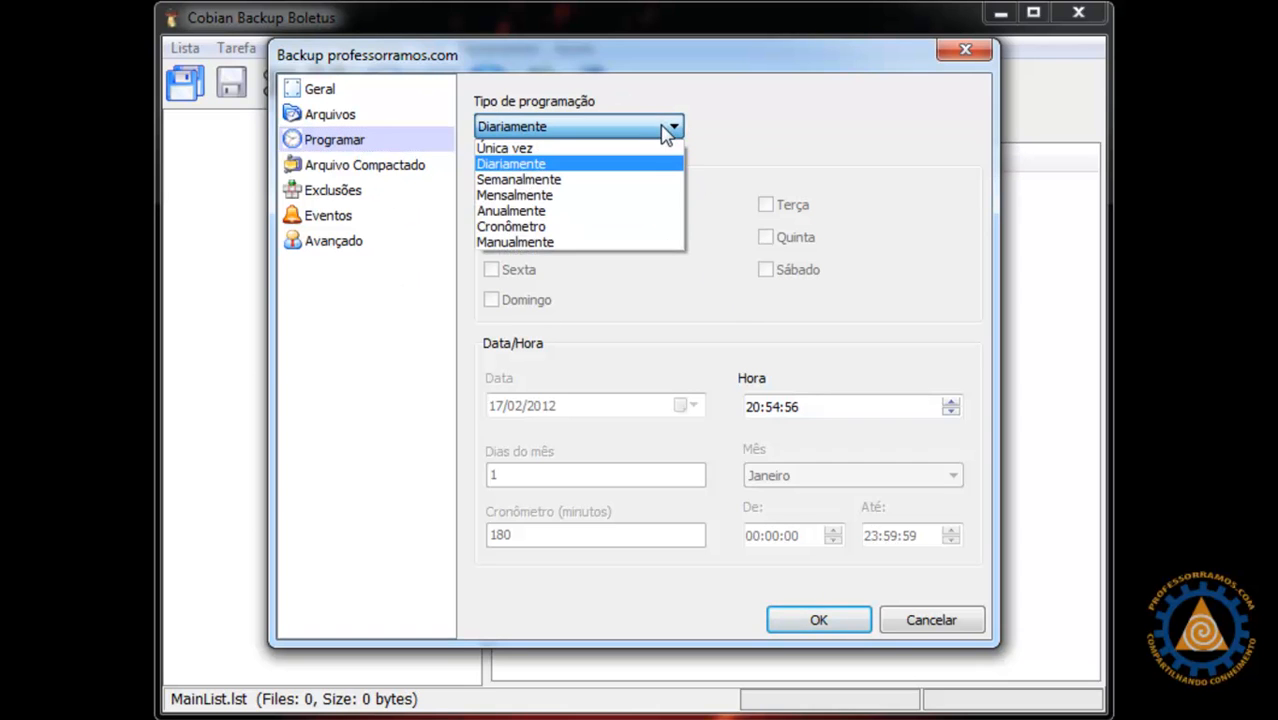
{"action": "left_click", "coordinate": [638, 145]}
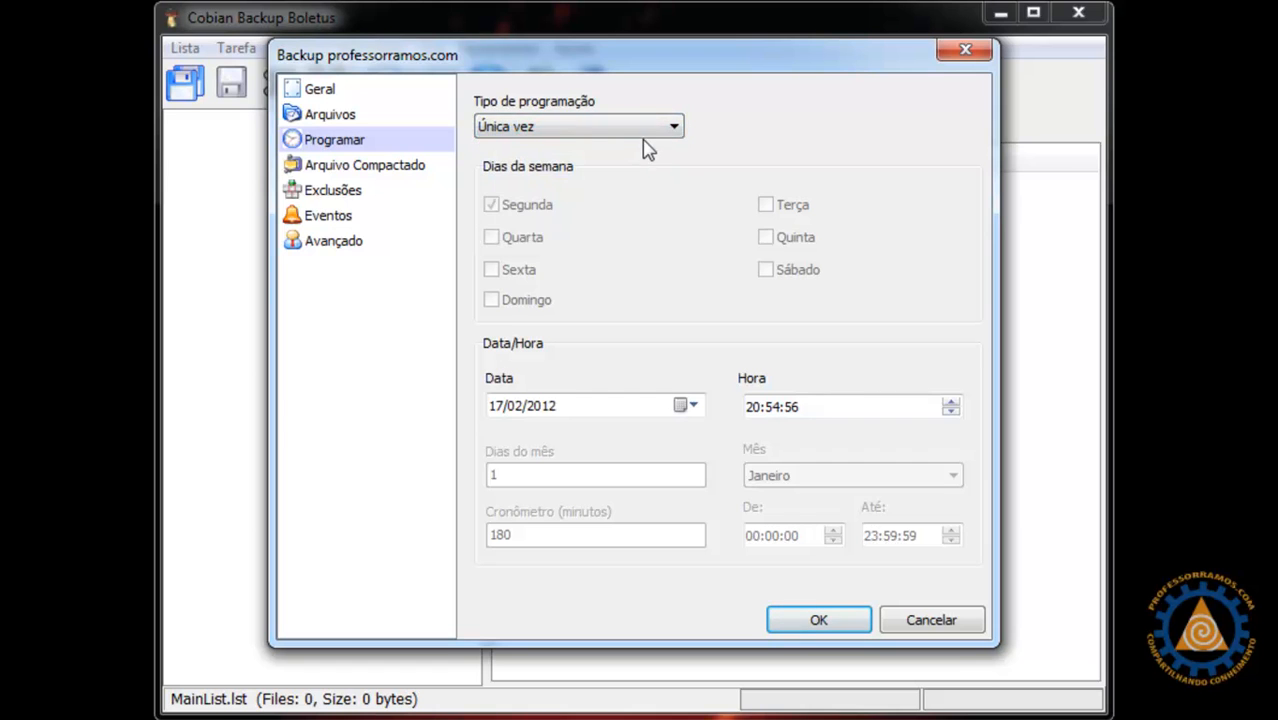
{"action": "left_click", "coordinate": [655, 131]}
{"action": "left_click", "coordinate": [592, 181]}
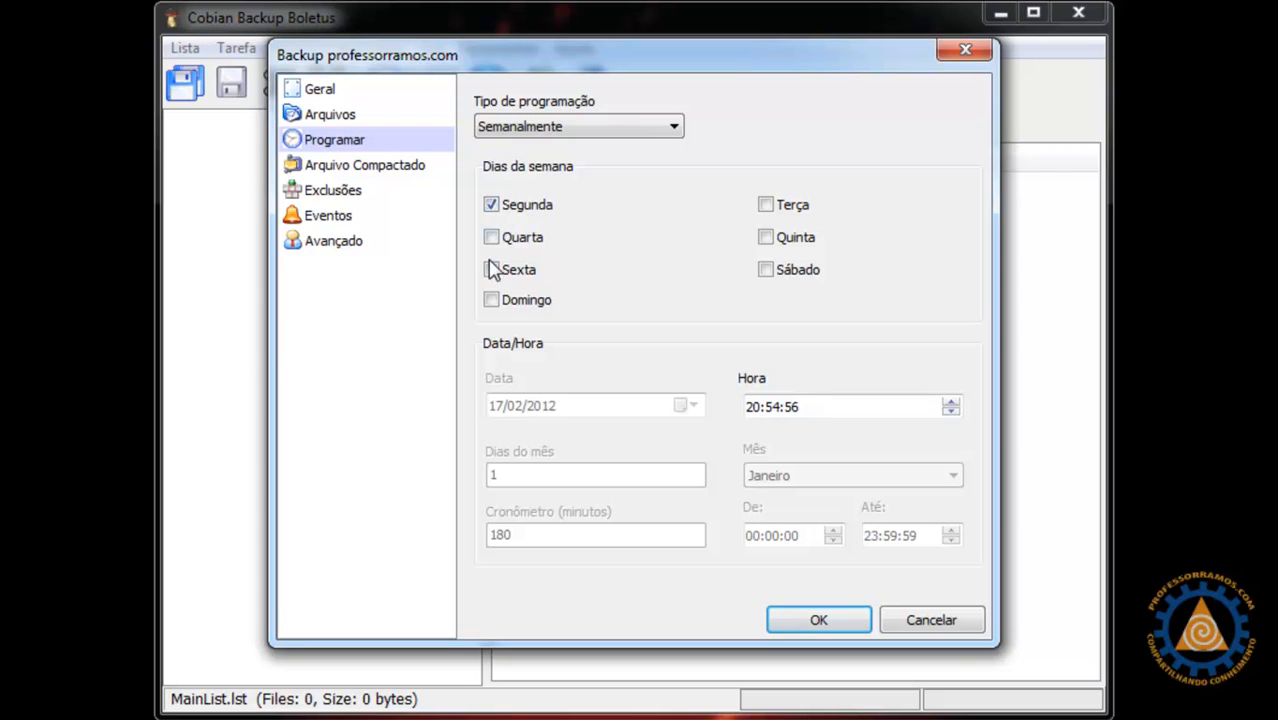
Try different weekday selections for the weekly schedule, such as Quarta and Domingo, and clear all selected days.
{"action": "left_click", "coordinate": [493, 240]}
{"action": "left_click", "coordinate": [765, 270]}
{"action": "left_click", "coordinate": [491, 269]}
{"action": "left_click", "coordinate": [491, 205]}
{"action": "left_click", "coordinate": [491, 238]}
{"action": "left_click", "coordinate": [491, 300]}
{"action": "left_click", "coordinate": [491, 300]}
Try the schedule types Mensalmente, Anualmente, Cronômetro and Manualmente one after another.
{"action": "left_click", "coordinate": [606, 128]}
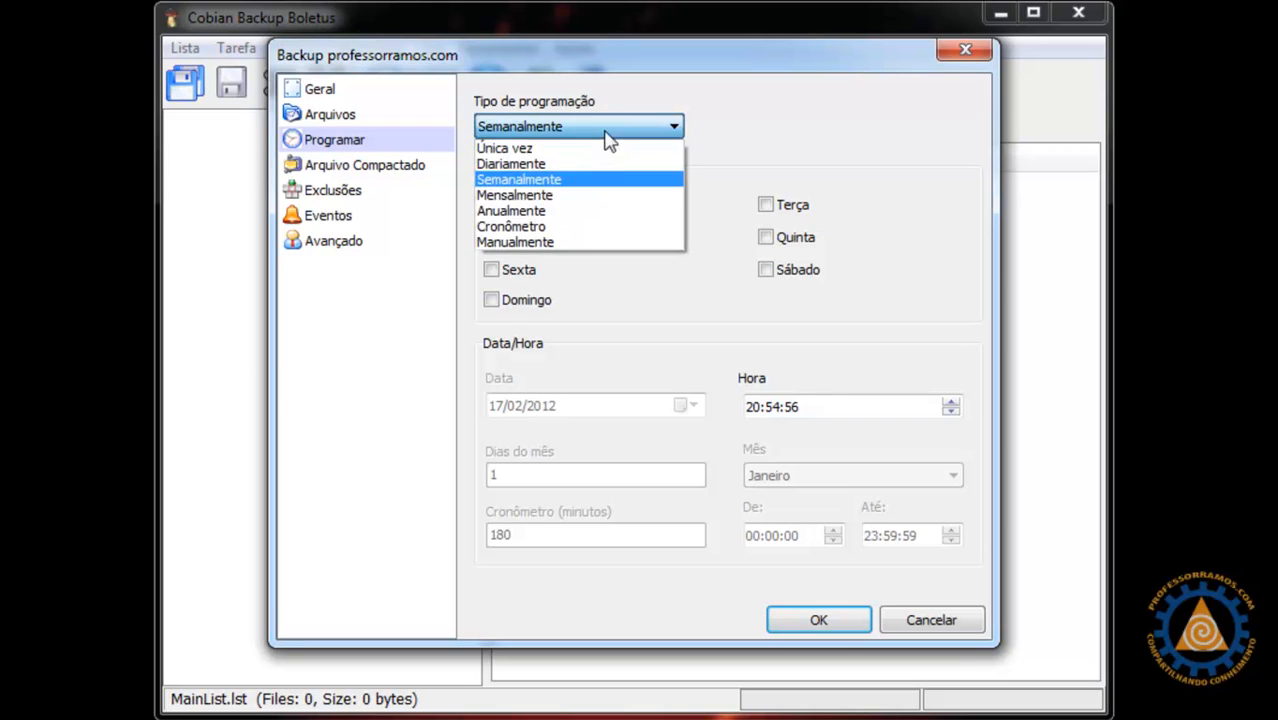
{"action": "left_click", "coordinate": [585, 196]}
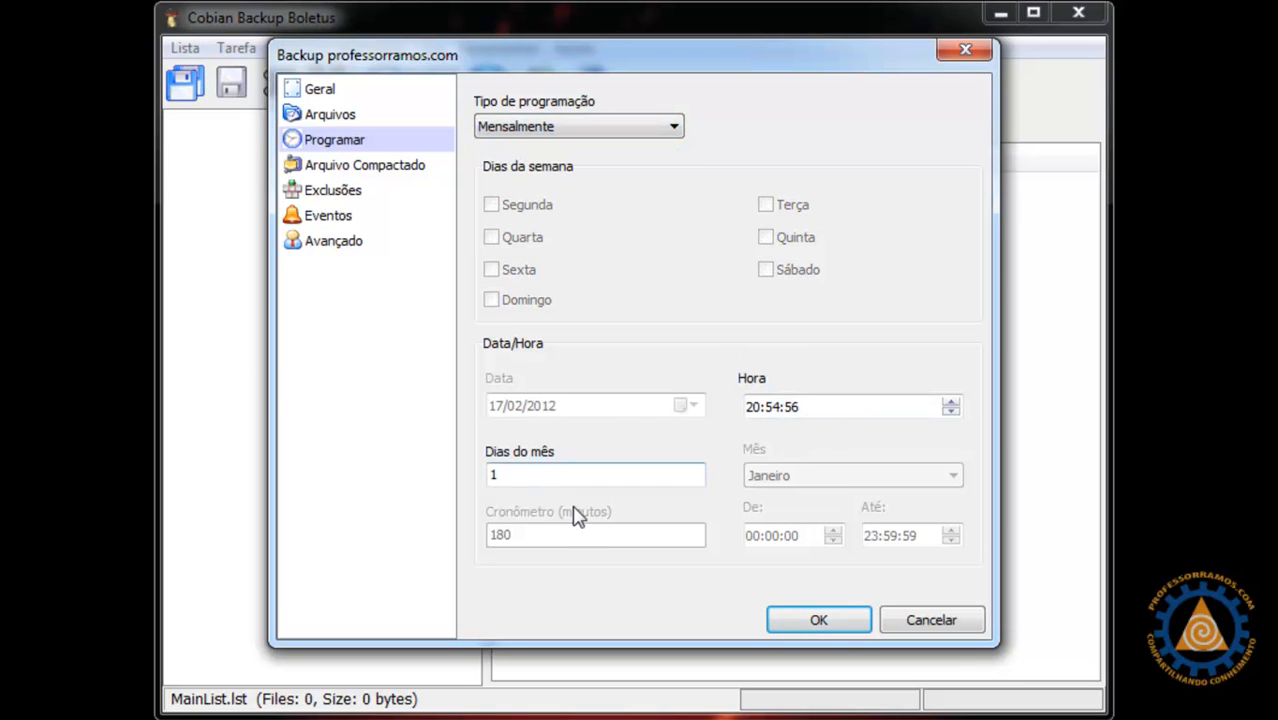
{"action": "left_click", "coordinate": [632, 138]}
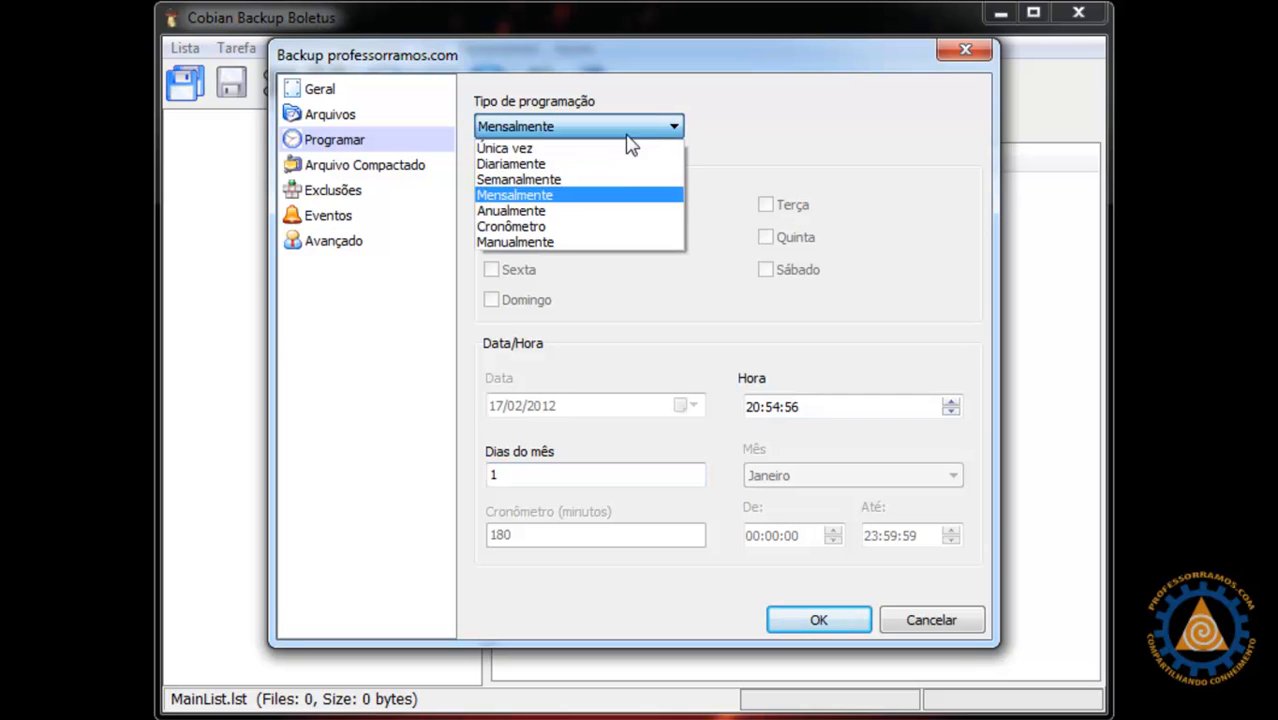
{"action": "left_click", "coordinate": [566, 214]}
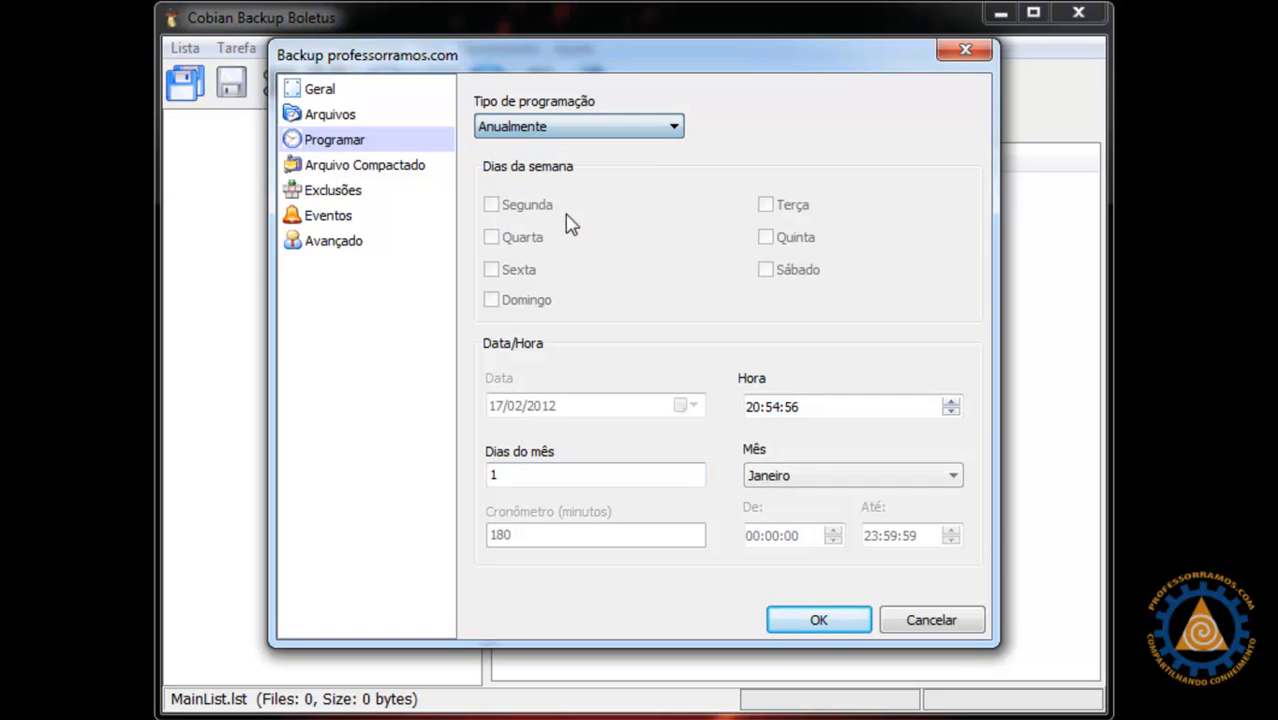
{"action": "left_click", "coordinate": [620, 130]}
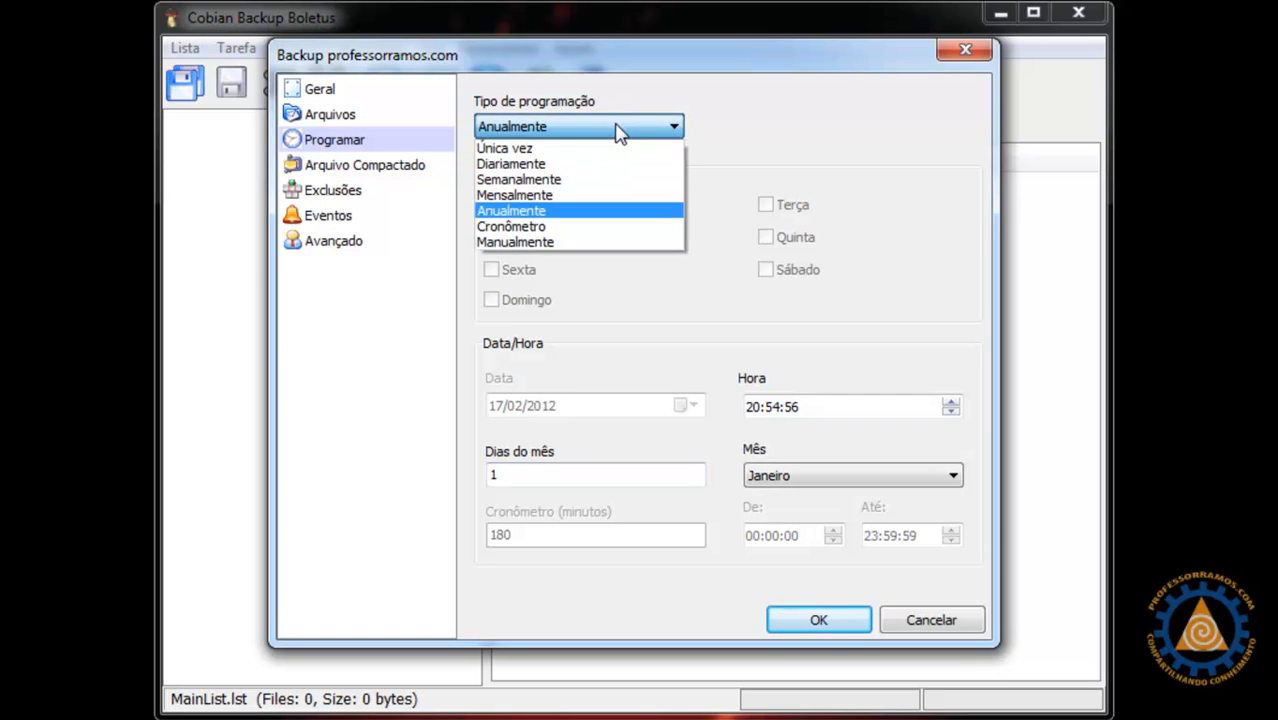
{"action": "left_click", "coordinate": [563, 230]}
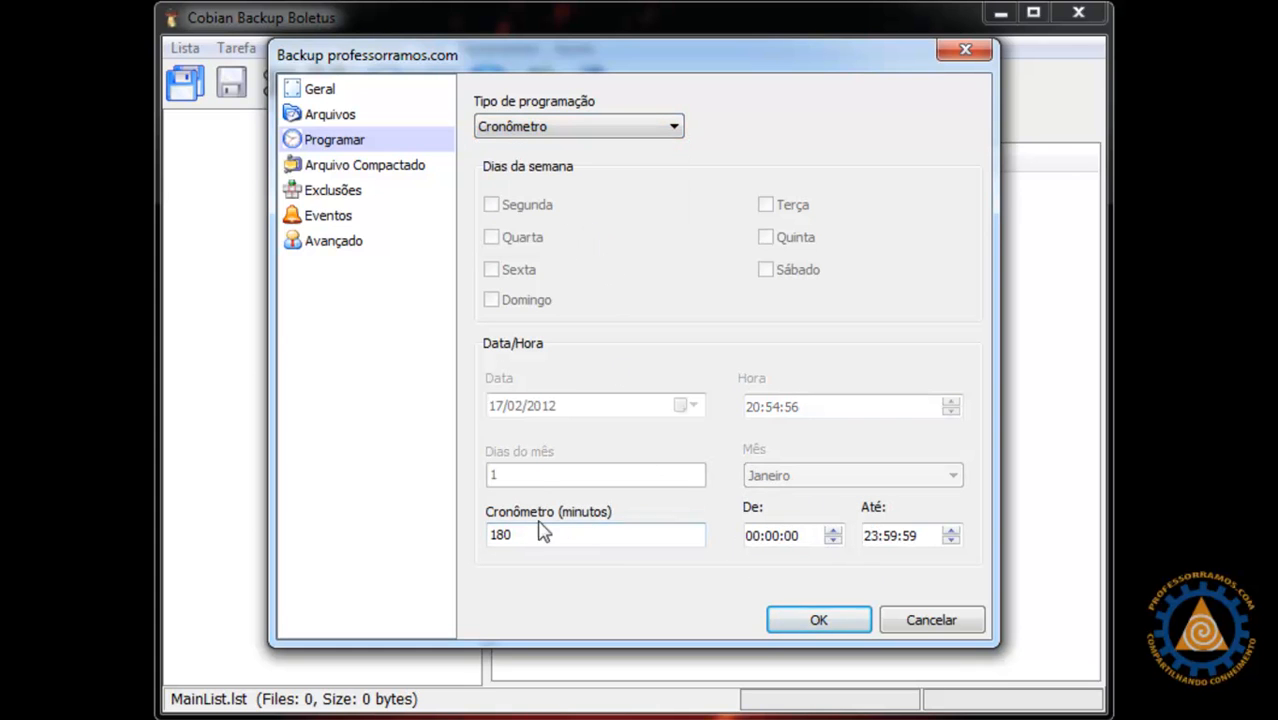
{"action": "left_click", "coordinate": [605, 126]}
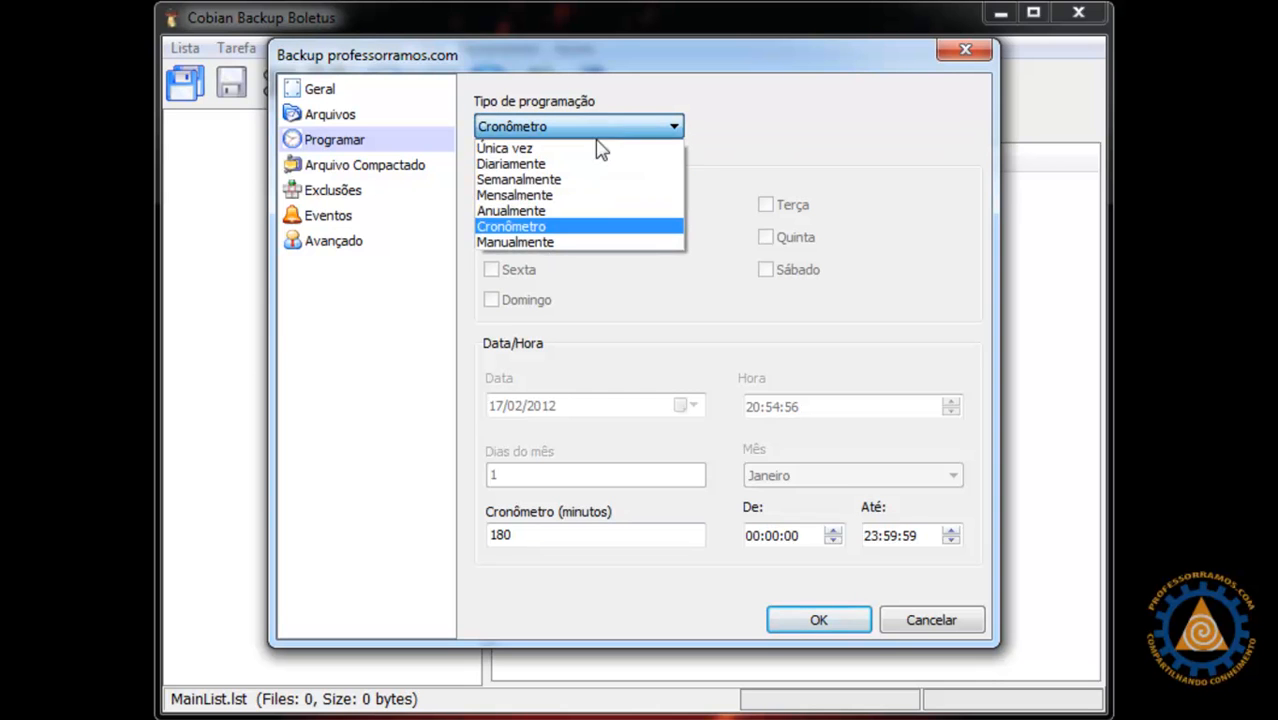
{"action": "left_click", "coordinate": [545, 244]}
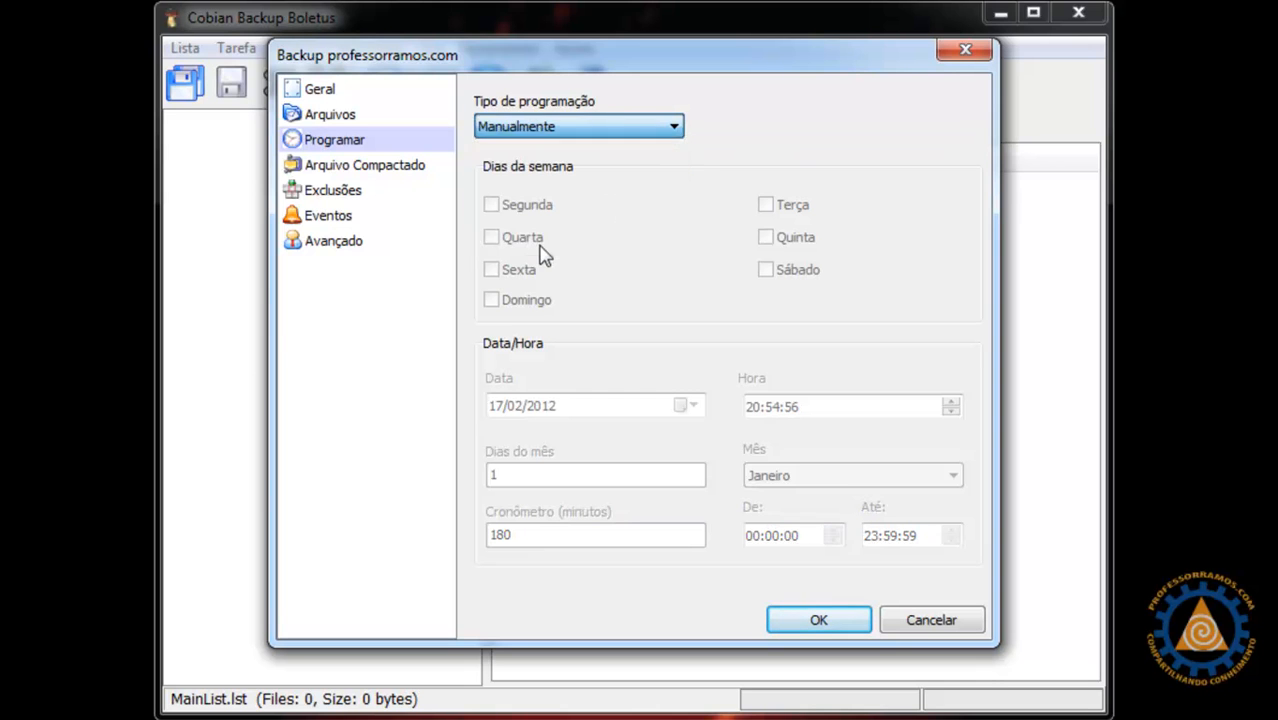
Set the task's schedule type to Diariamente with a run time of 20:15:56.
{"action": "left_click", "coordinate": [612, 127]}
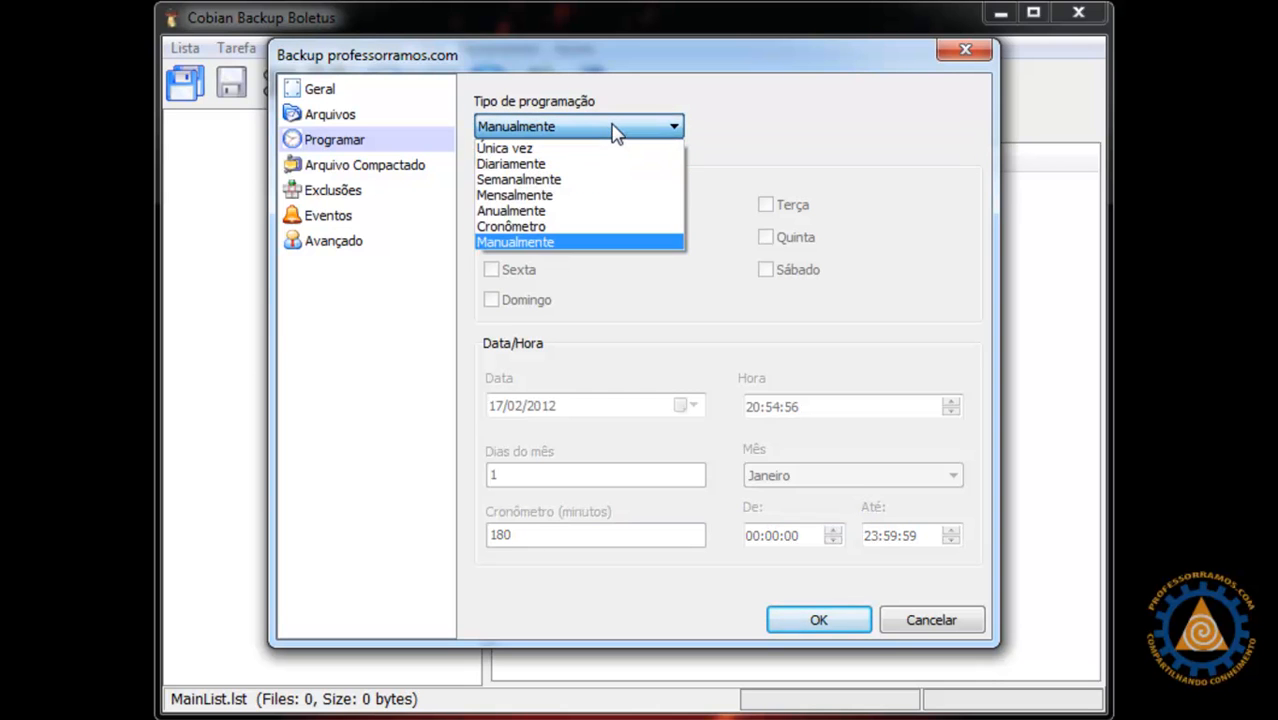
{"action": "left_click", "coordinate": [572, 165]}
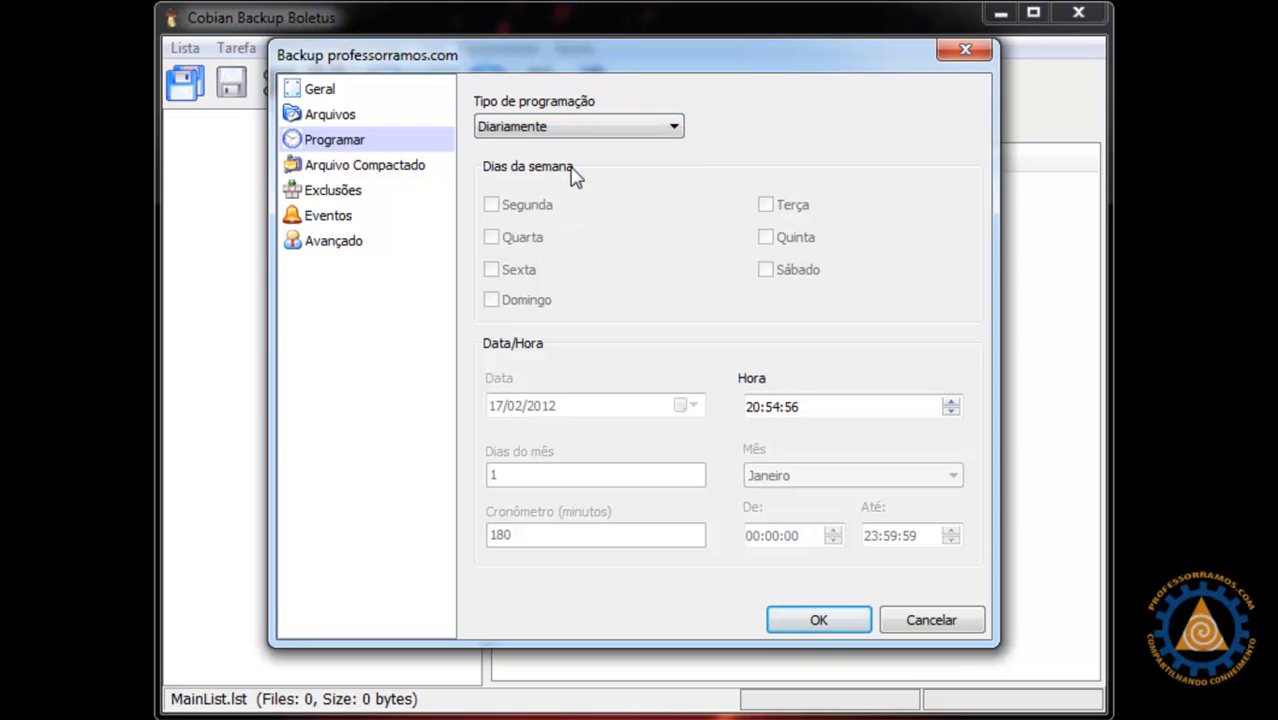
{"action": "left_click", "coordinate": [757, 415]}
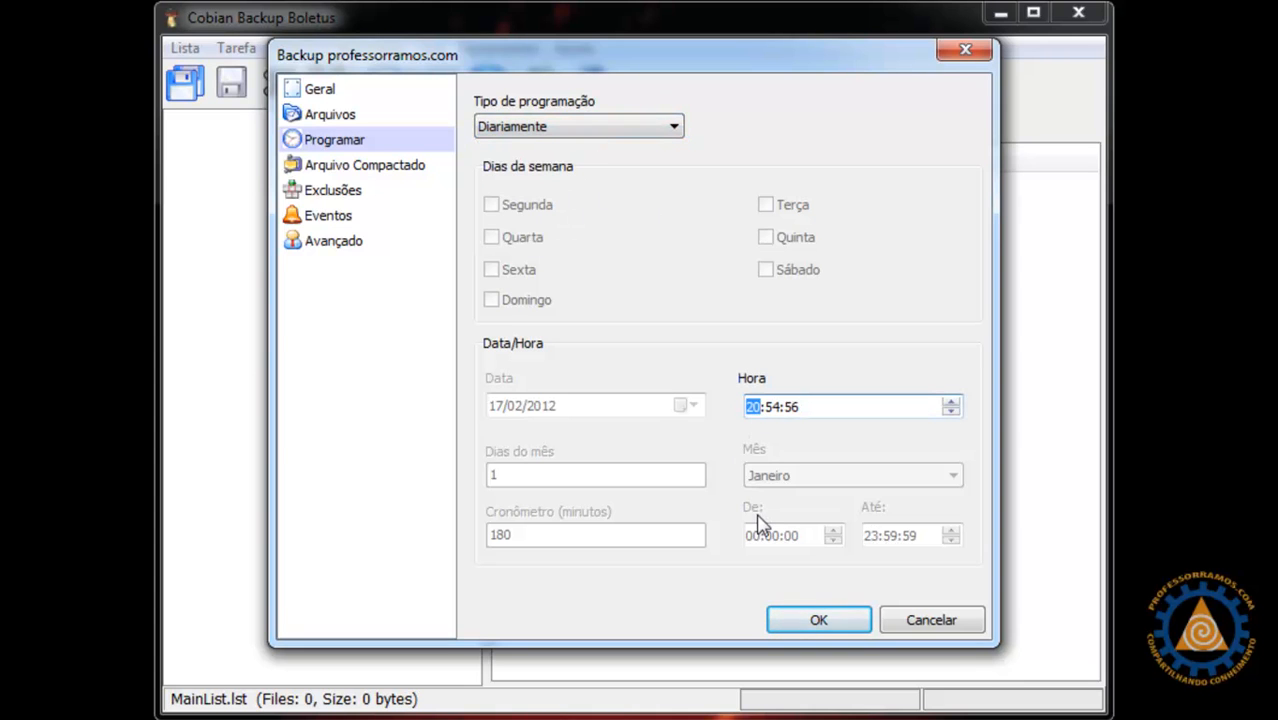
{"action": "left_click", "coordinate": [777, 412]}
Set the task's compression type to Compactação Zip, keeping Sem partir for splitting and Sem criptografia for encryption.
{"action": "left_click", "coordinate": [366, 170]}
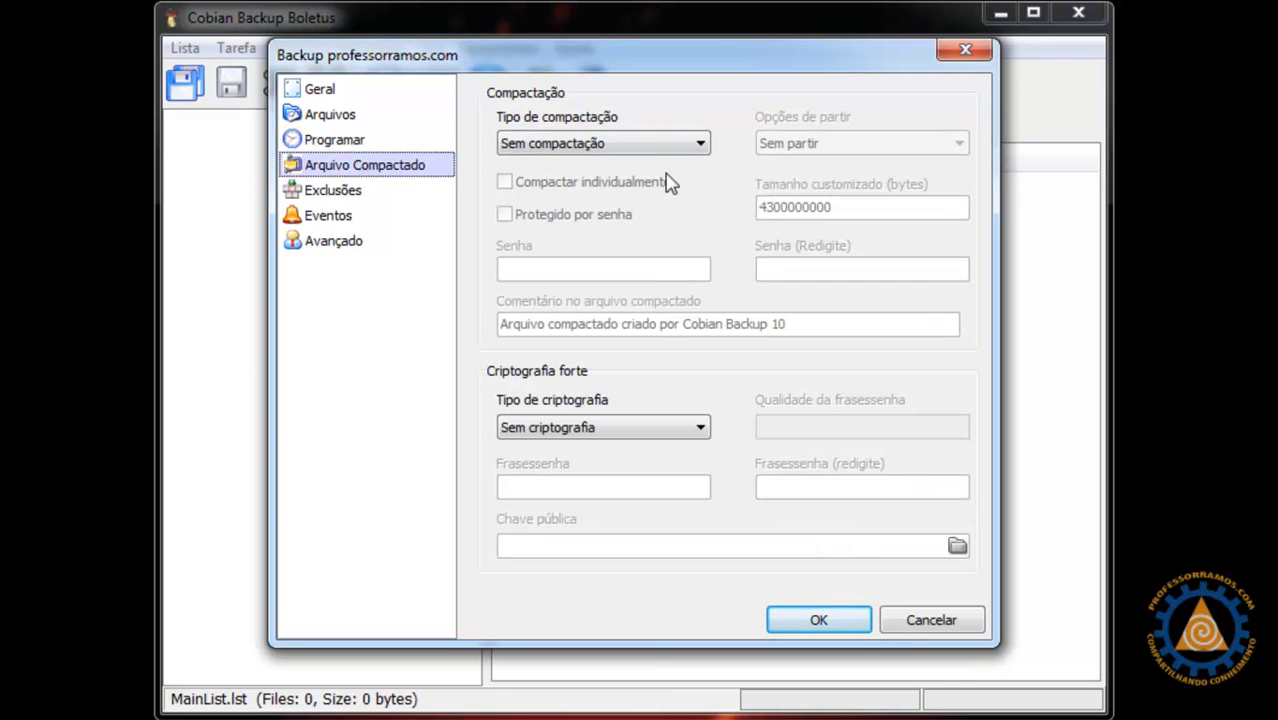
{"action": "left_click", "coordinate": [644, 137]}
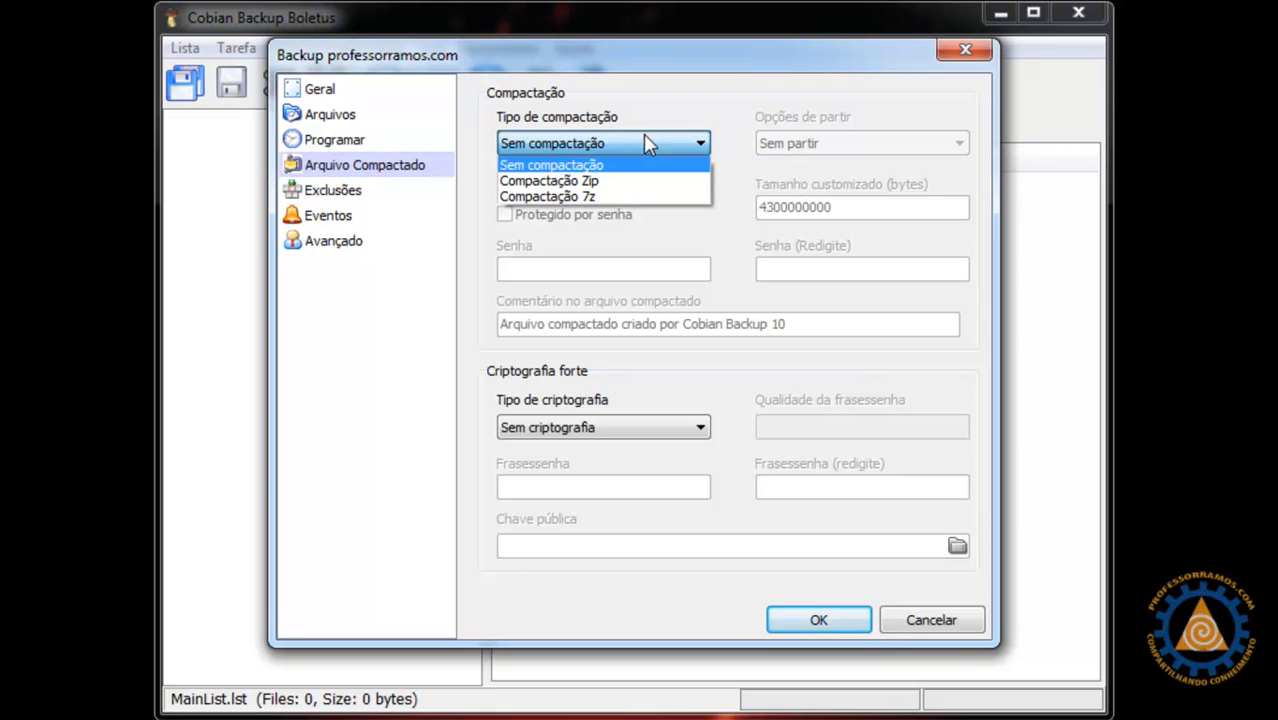
{"action": "left_click", "coordinate": [616, 182]}
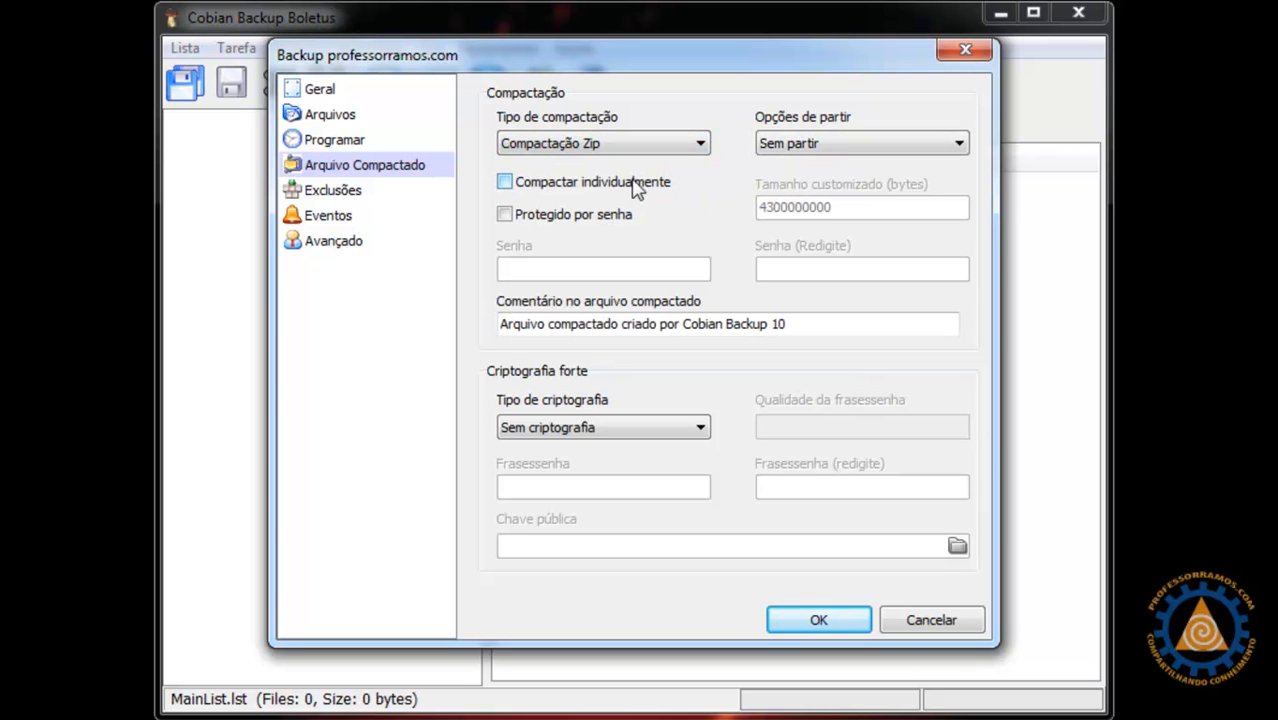
{"action": "left_click", "coordinate": [877, 151]}
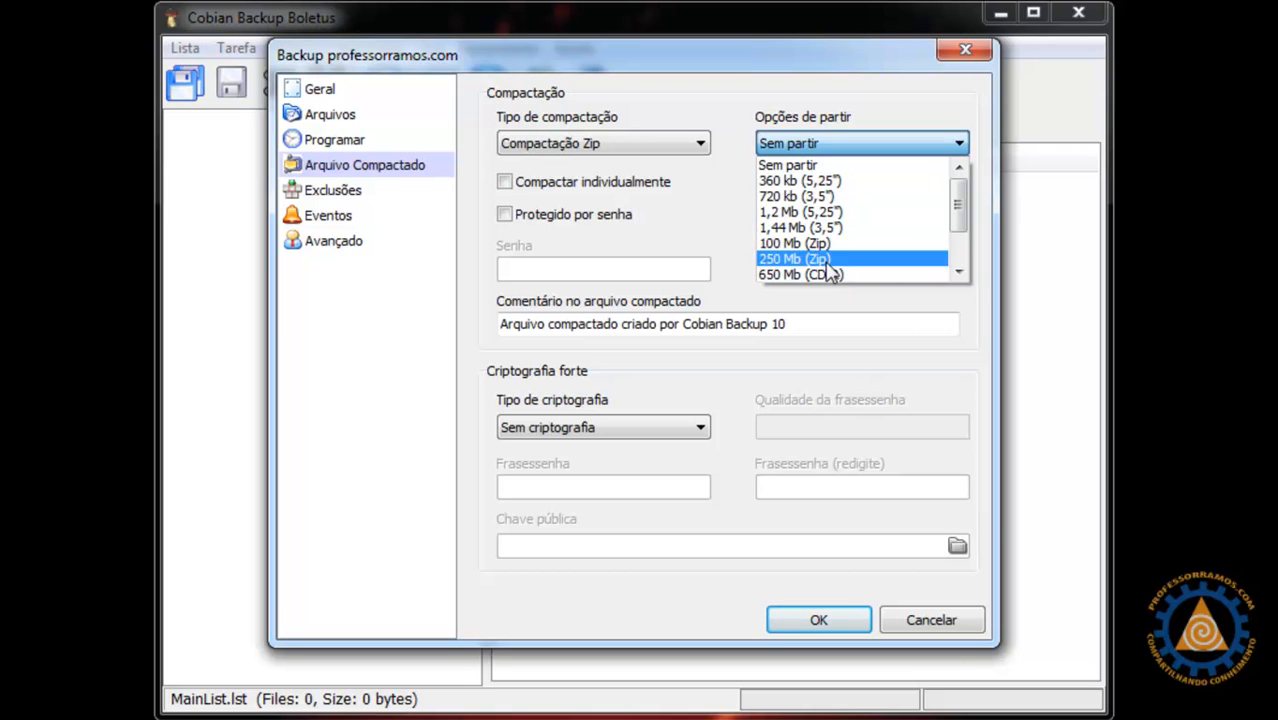
{"action": "left_click", "coordinate": [825, 141]}
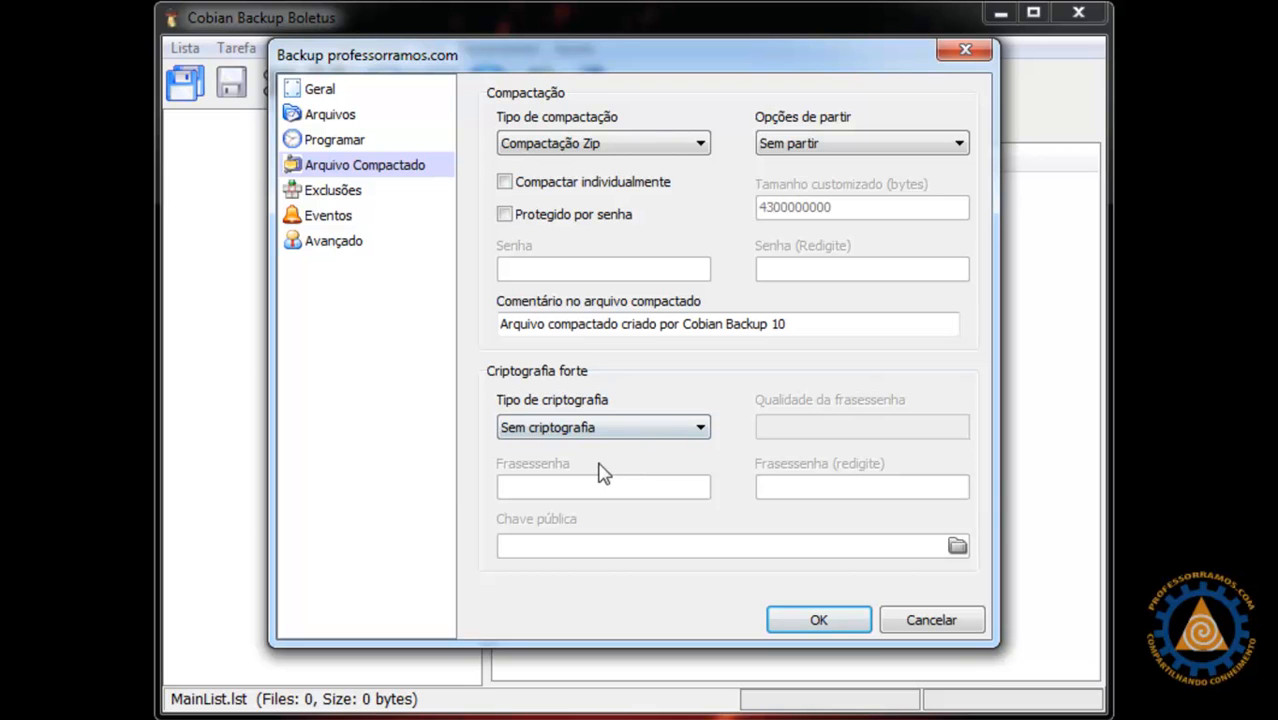
{"action": "left_click", "coordinate": [701, 430]}
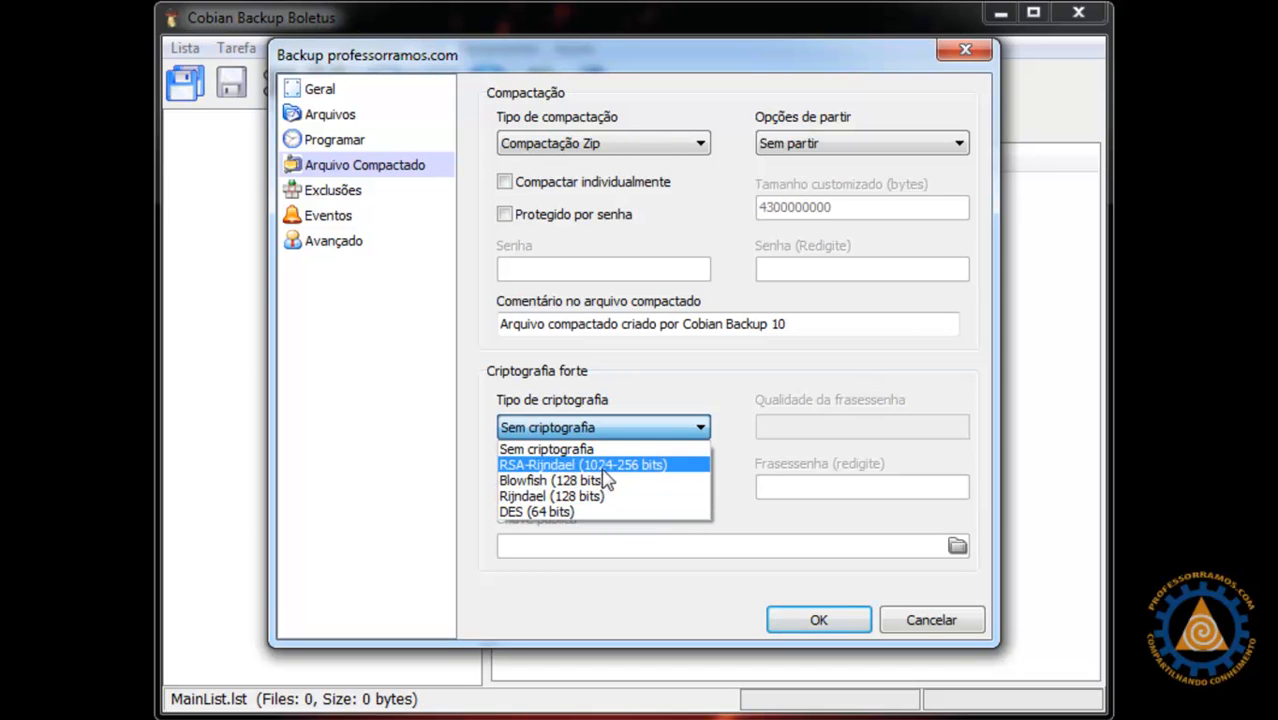
{"action": "left_click", "coordinate": [615, 428]}
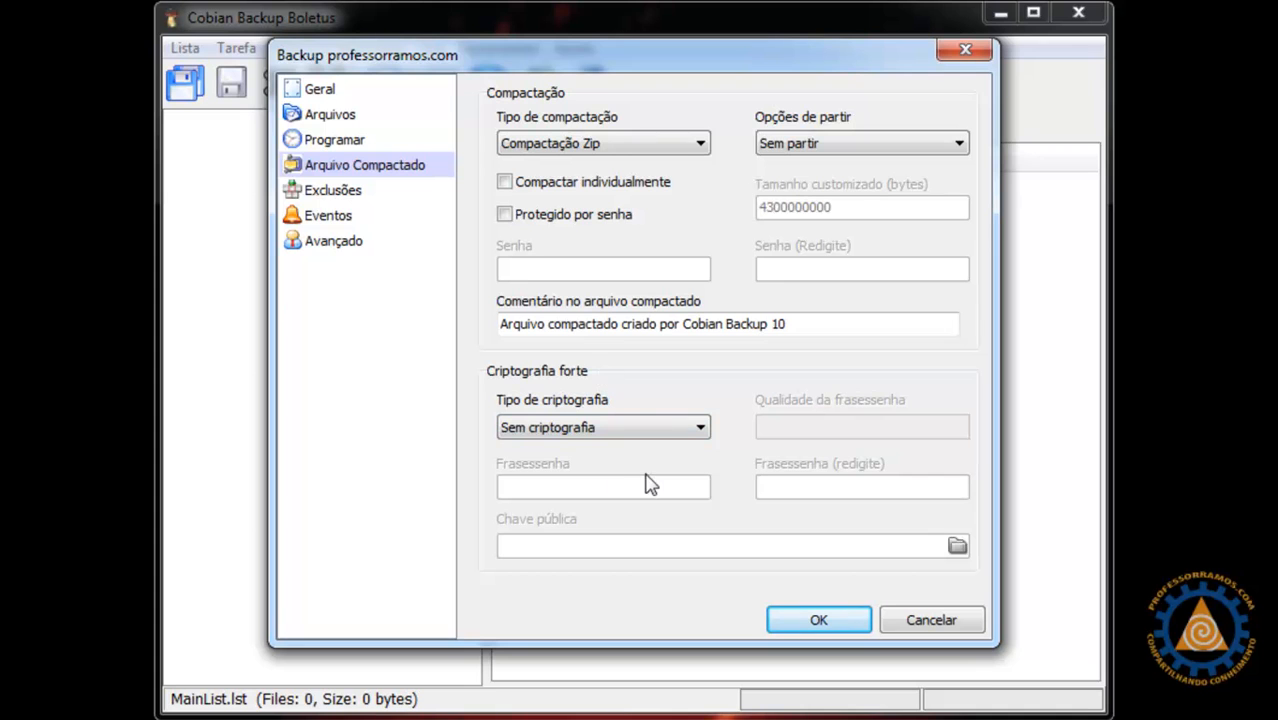
Examine the task's inclusion and exclusion filters, including the file selection for the include-only list, without adding any files.
{"action": "left_click", "coordinate": [333, 193]}
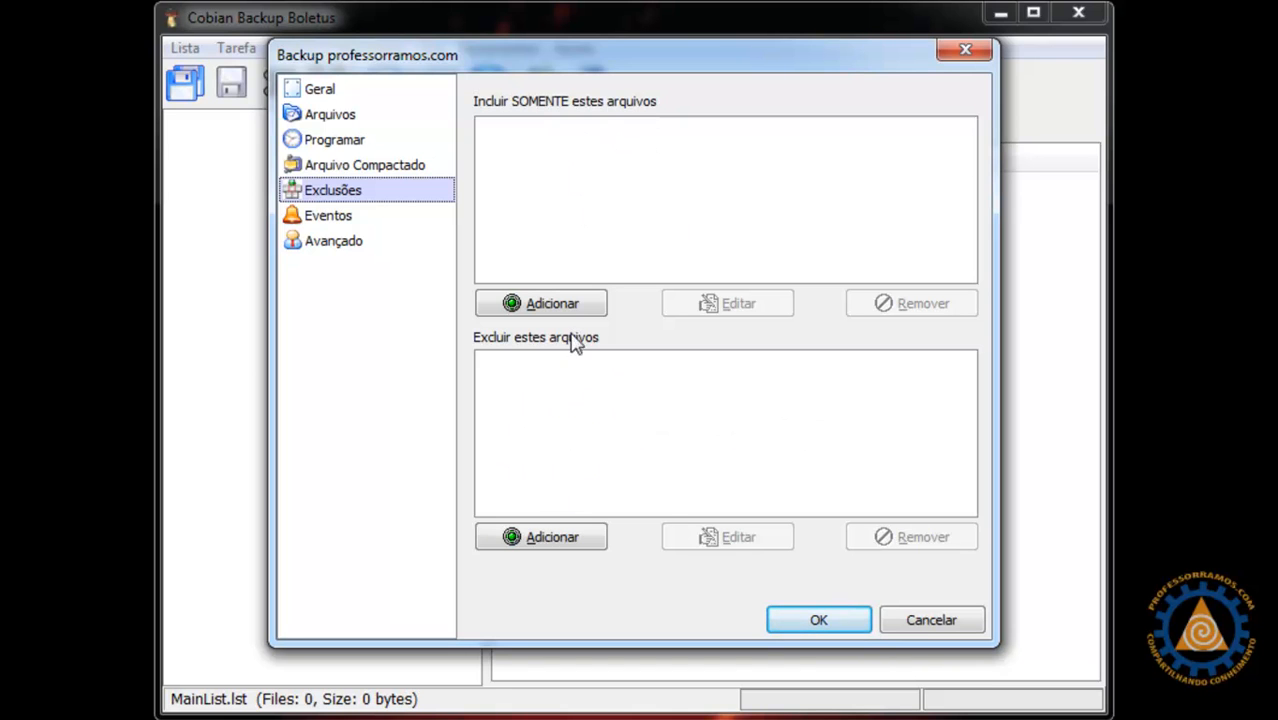
{"action": "left_click", "coordinate": [548, 305]}
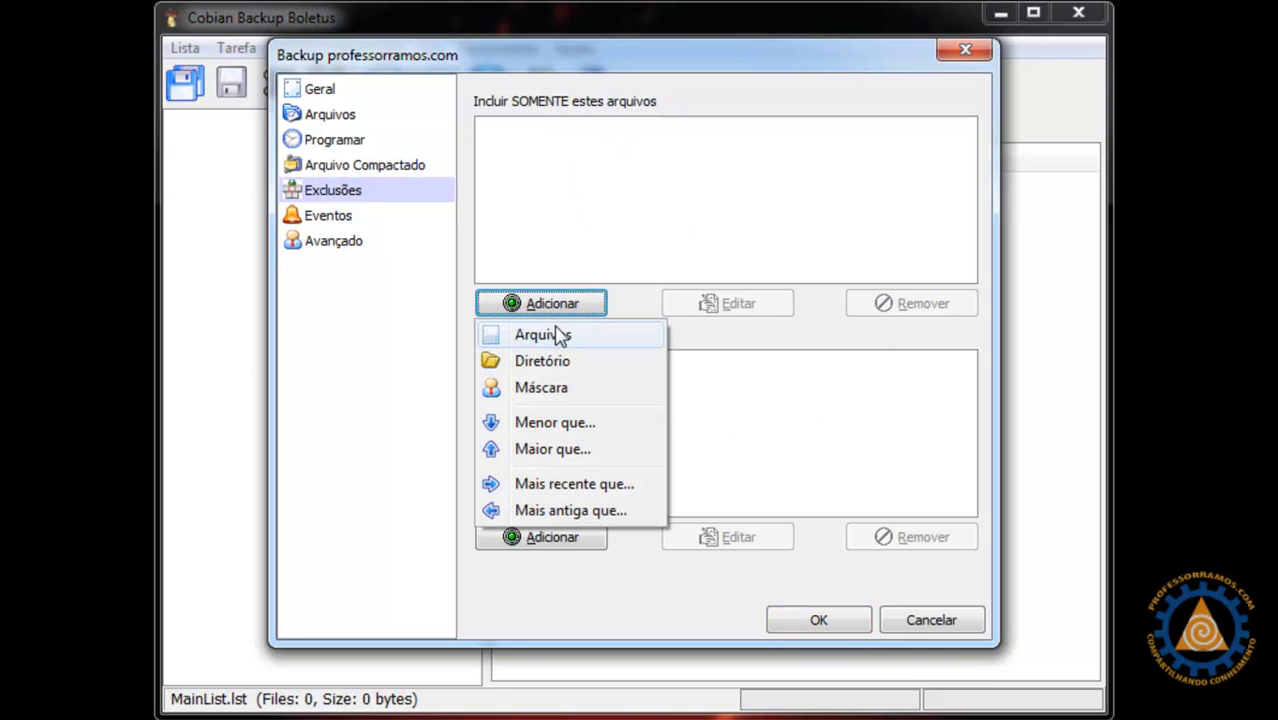
{"action": "left_click", "coordinate": [557, 335]}
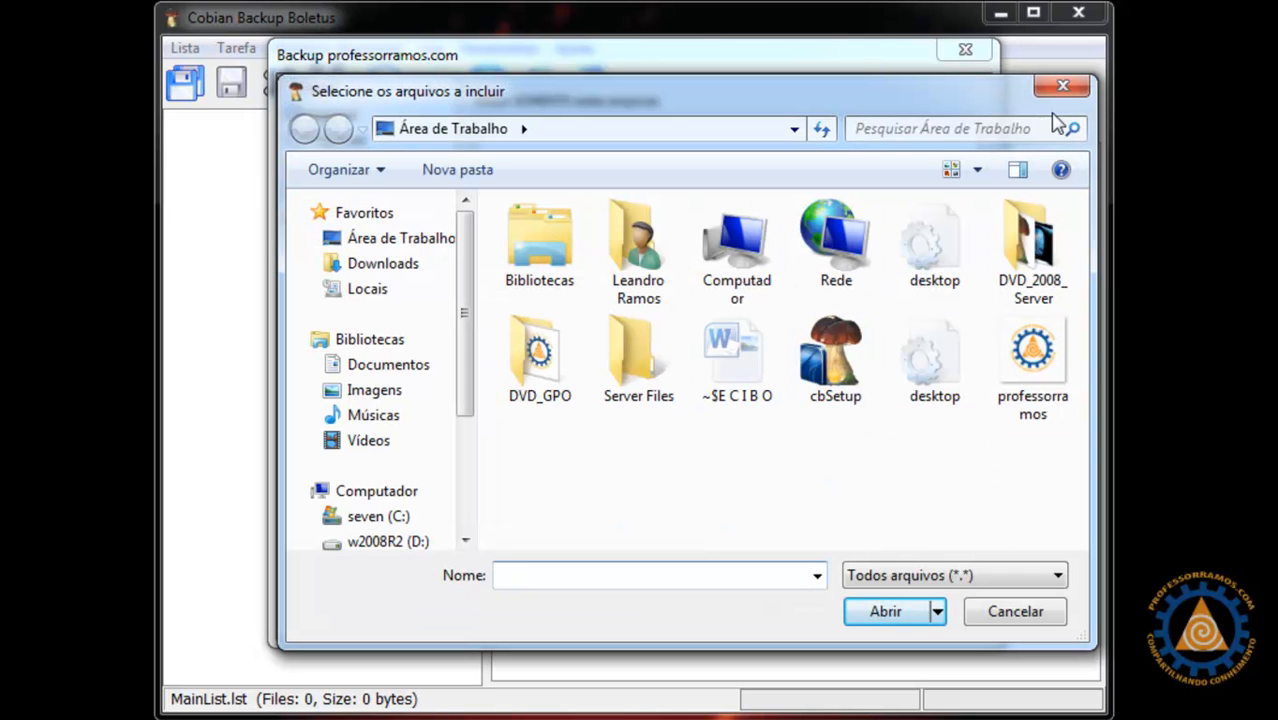
{"action": "left_click", "coordinate": [1062, 85]}
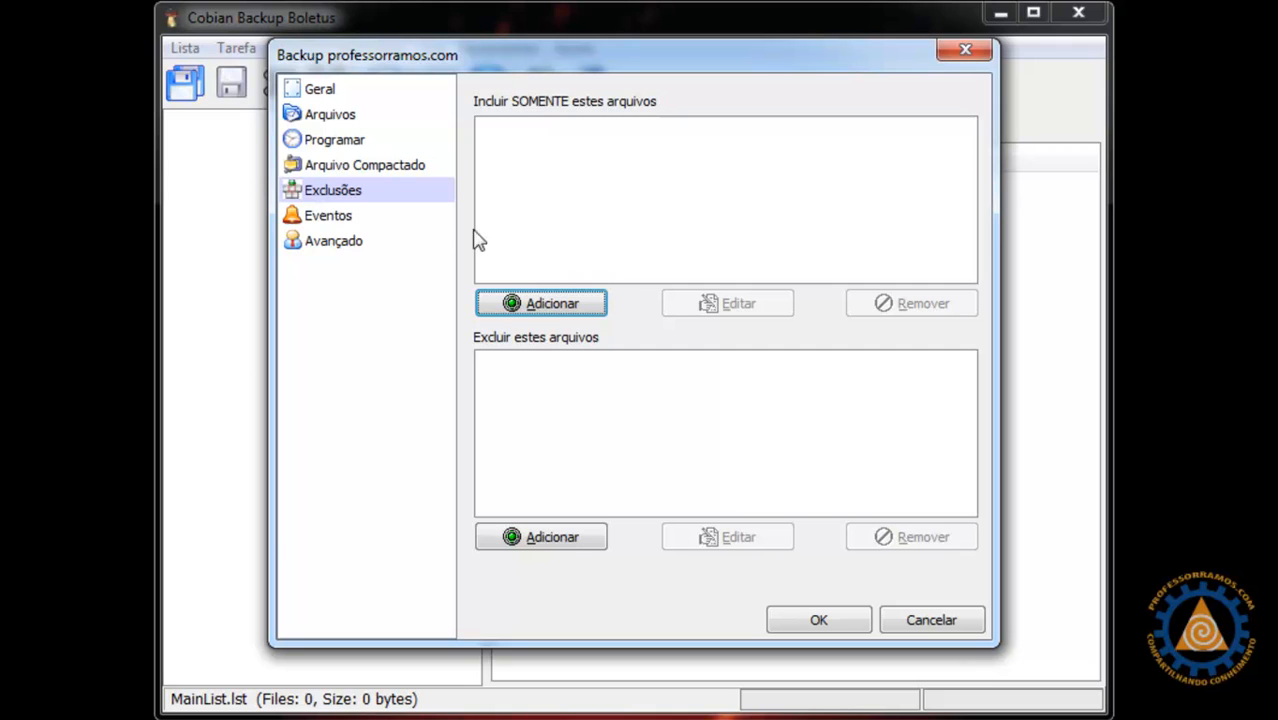
Examine the pre-backup event types, open the Encerrar programa event and cancel it.
{"action": "left_click", "coordinate": [338, 216]}
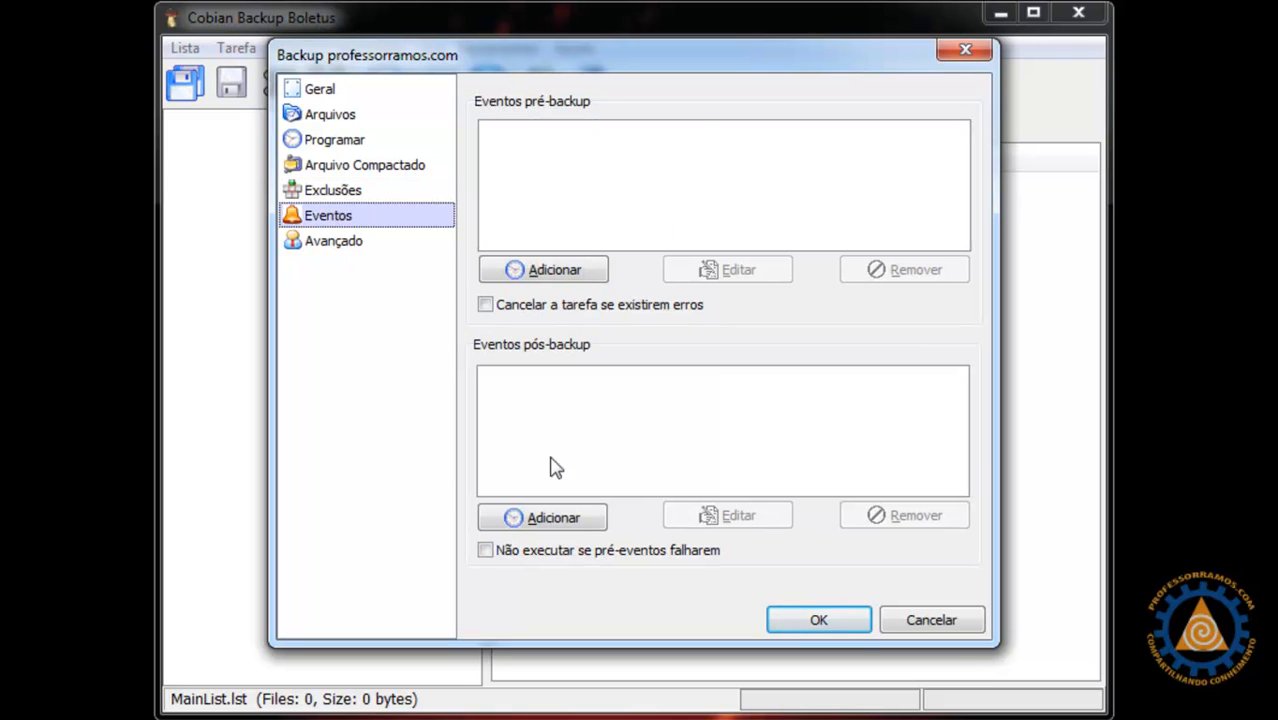
{"action": "mouse_move", "coordinate": [719, 307]}
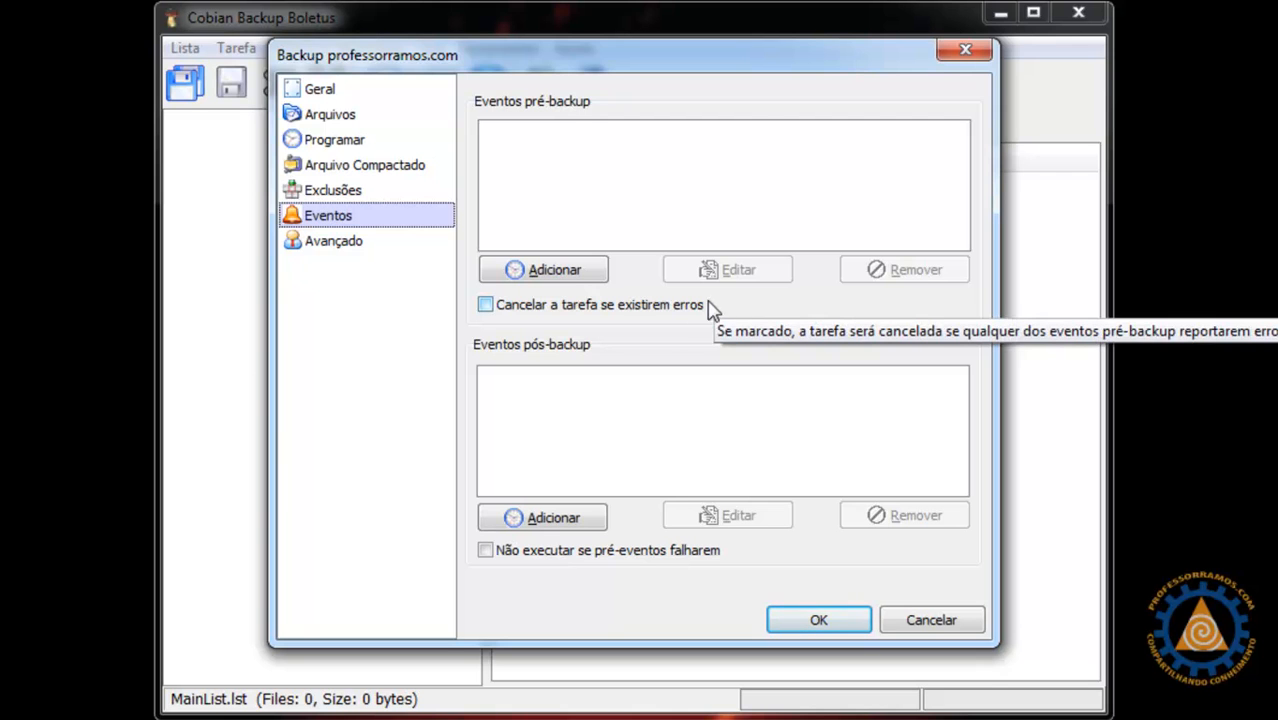
{"action": "left_click", "coordinate": [585, 281]}
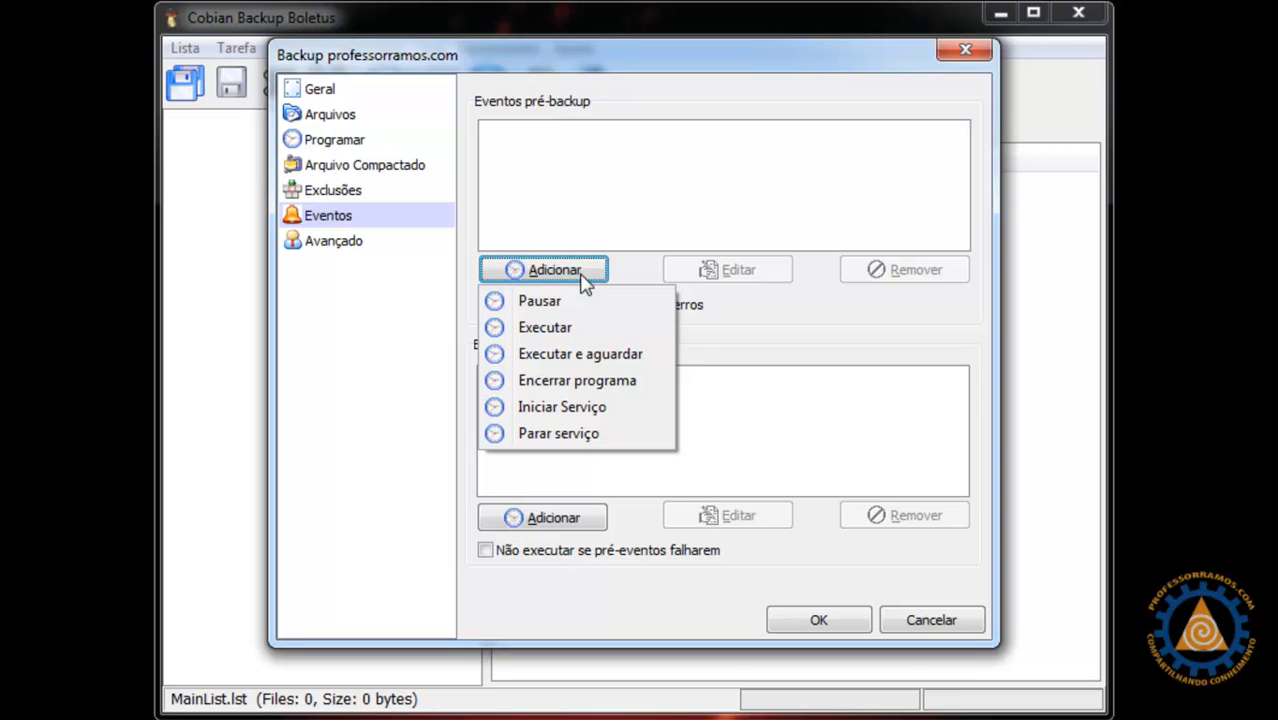
{"action": "left_click", "coordinate": [641, 388]}
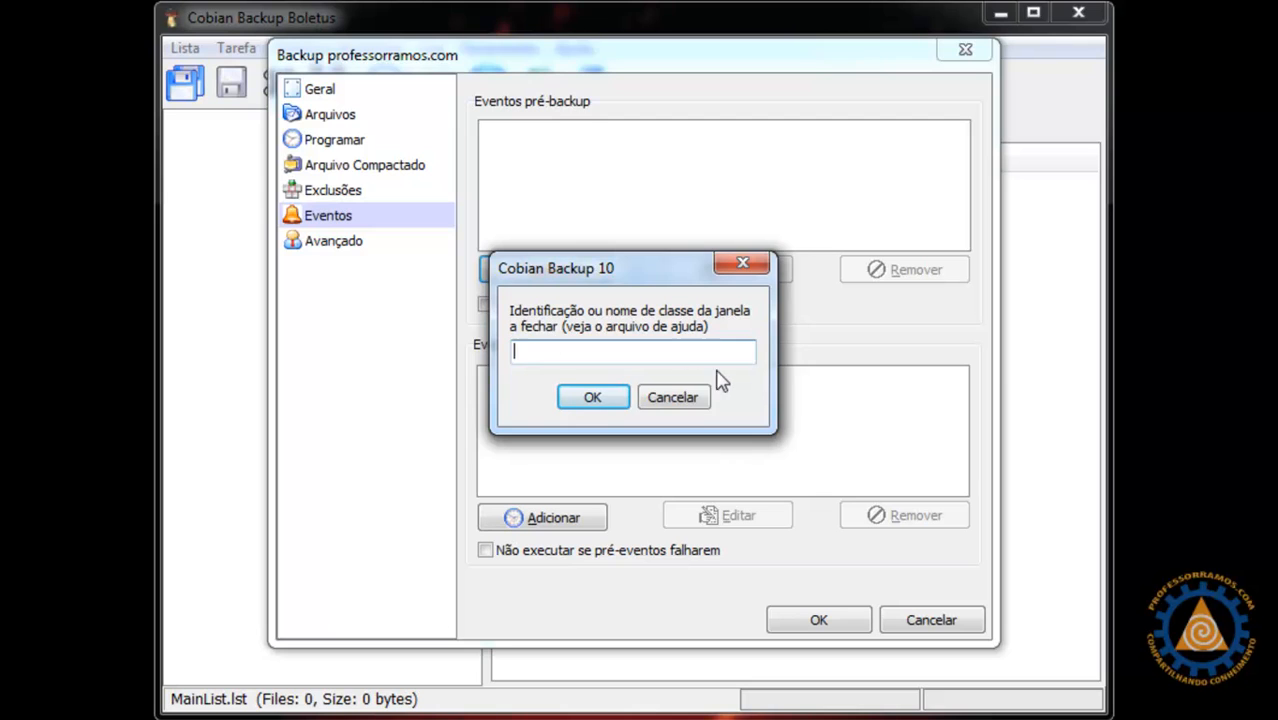
{"action": "left_click", "coordinate": [697, 399]}
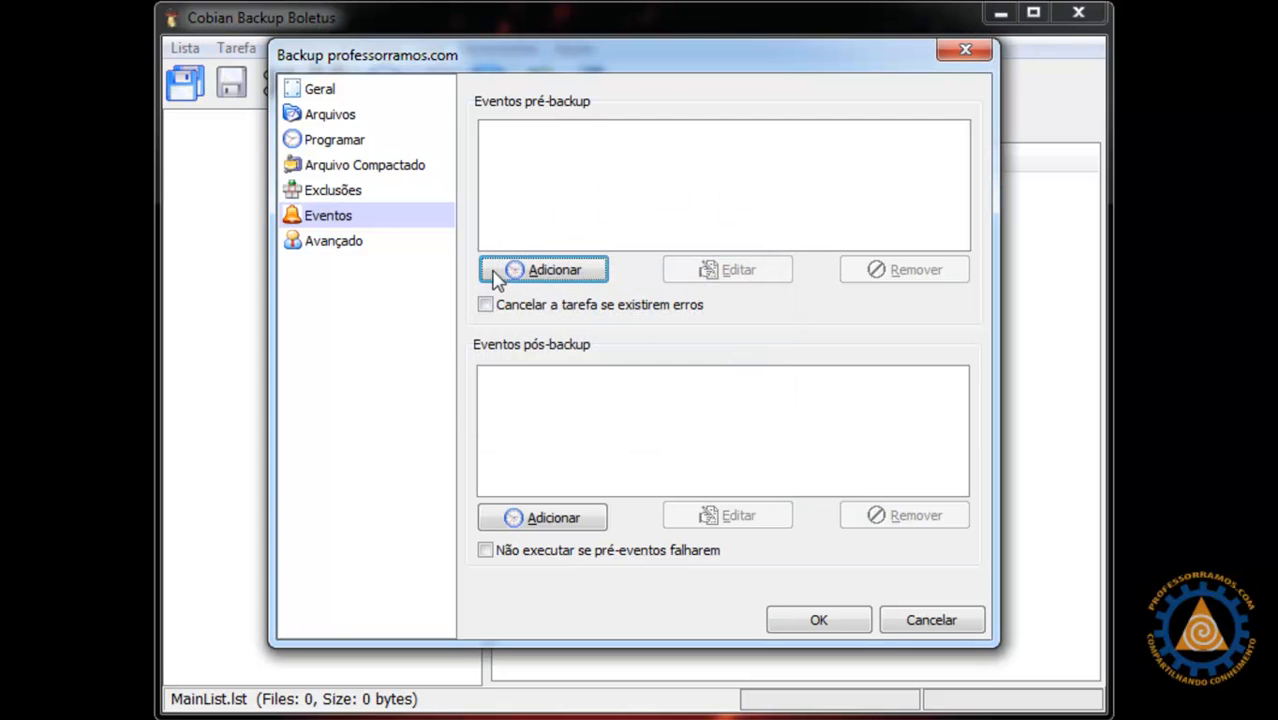
Save the backup task after checking its advanced settings, and review its properties in the task list.
{"action": "left_click", "coordinate": [345, 243]}
{"action": "left_click", "coordinate": [819, 621]}
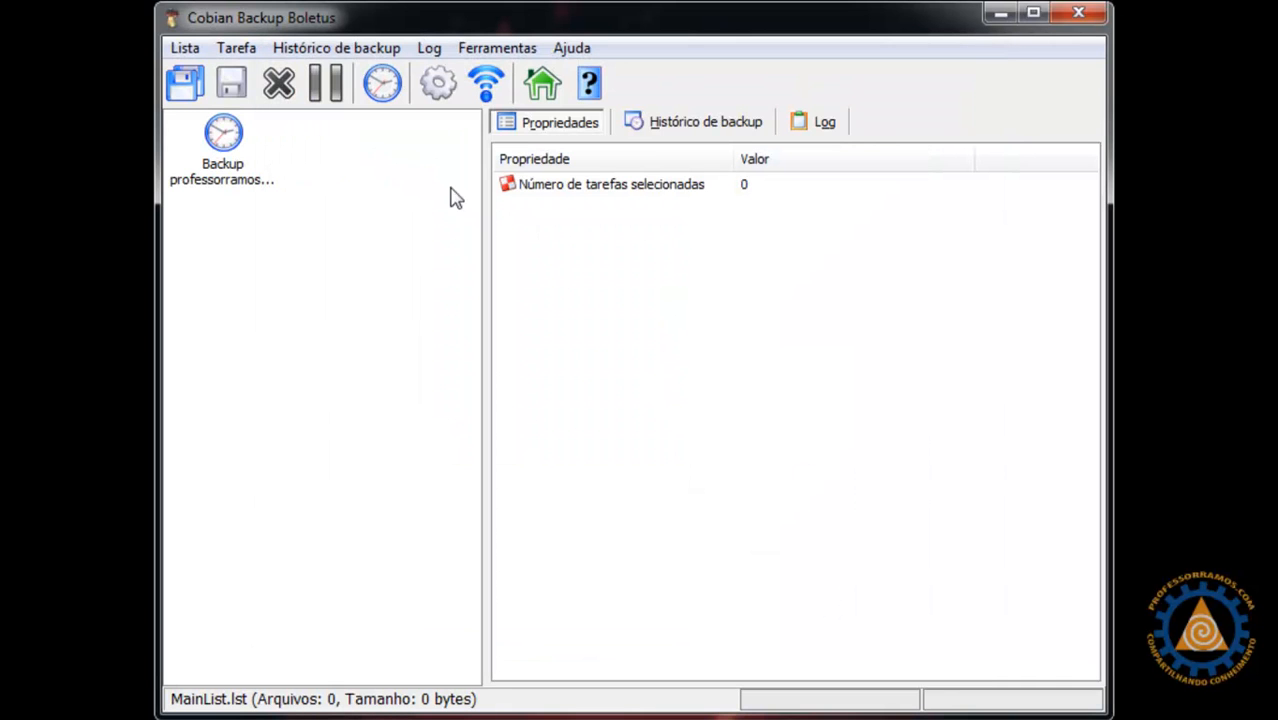
{"action": "left_click", "coordinate": [238, 145]}
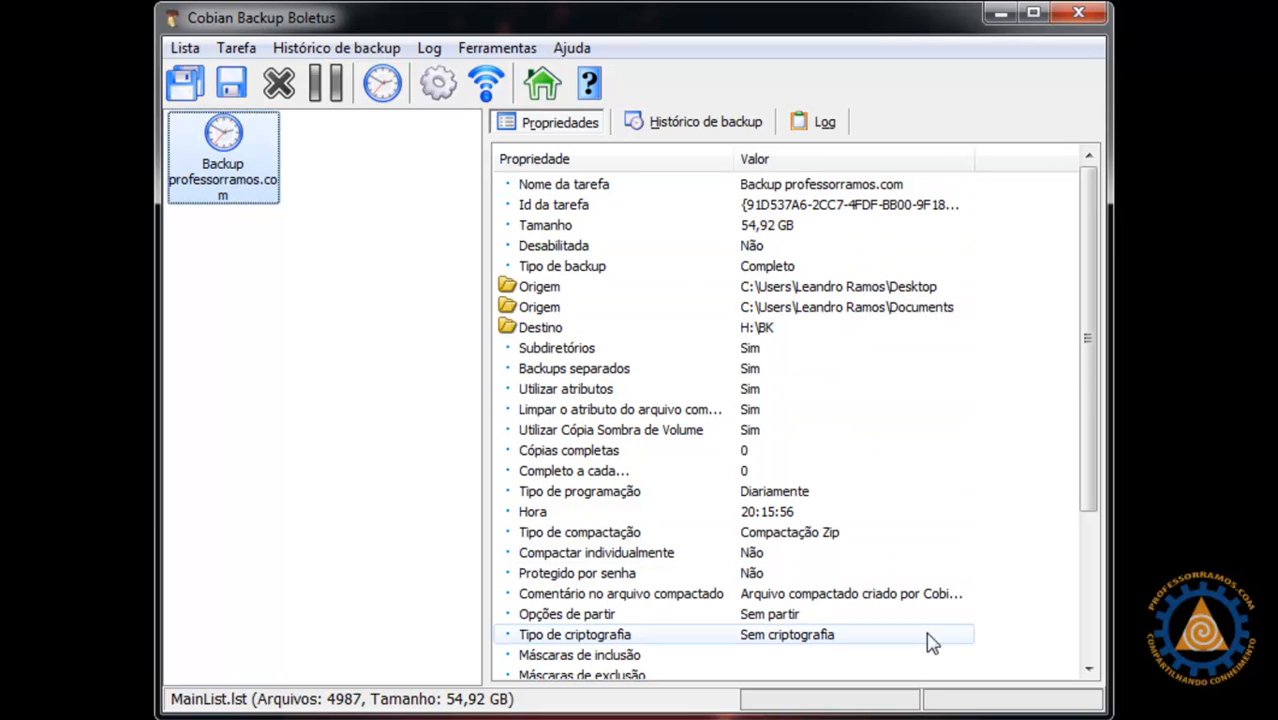
{"action": "left_click_drag", "start_coordinate": [1092, 415], "coordinate": [1108, 272]}
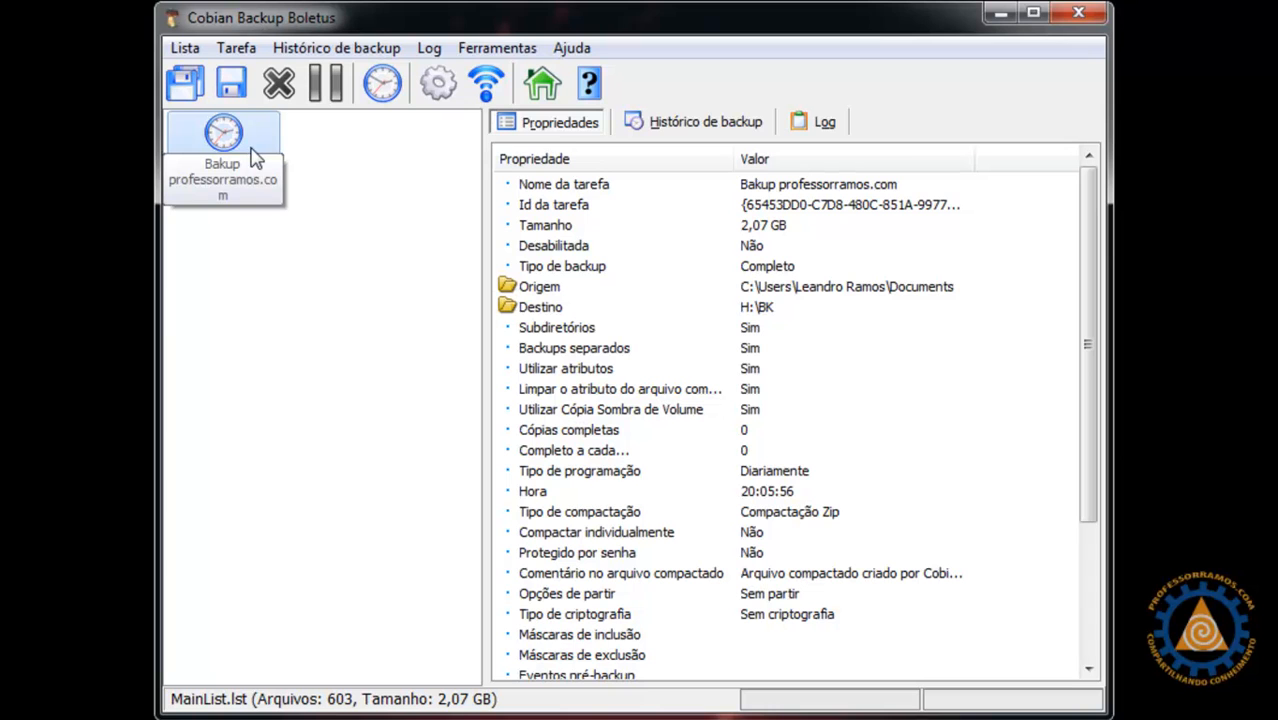
Run the selected task Bakup professorramos.com immediately without shutting down the computer.
{"action": "right_click", "coordinate": [240, 148]}
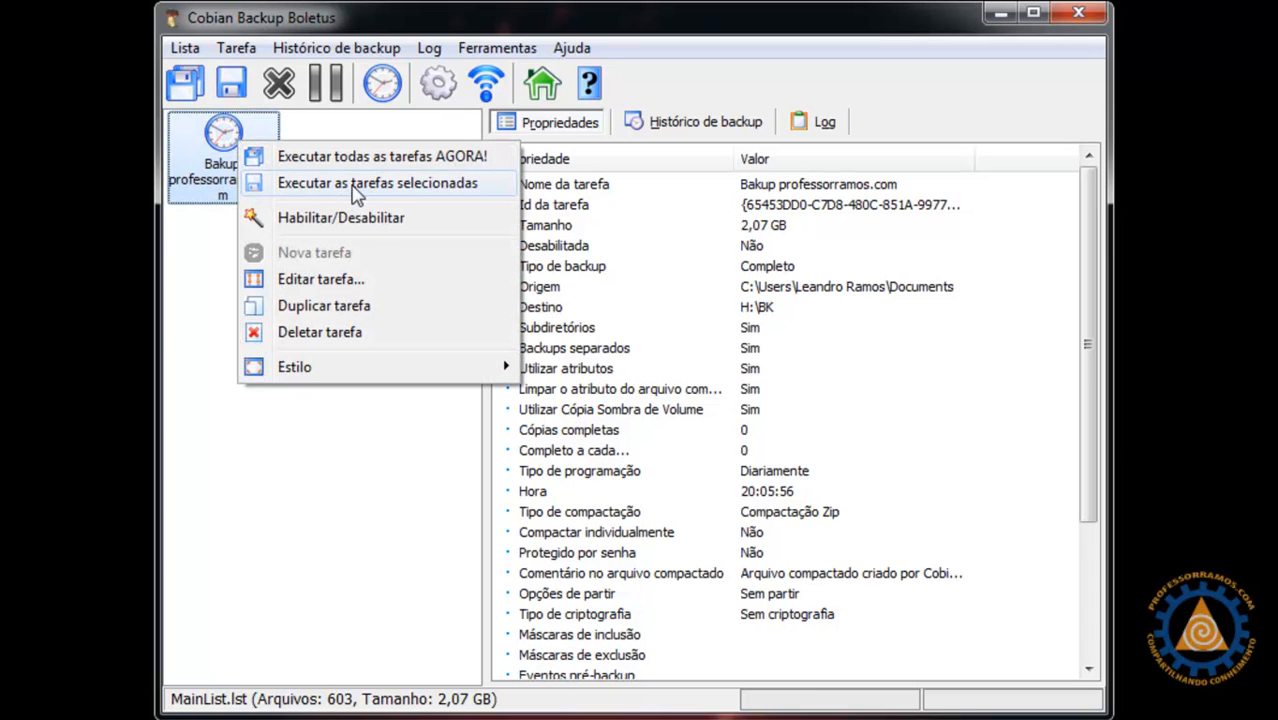
{"action": "left_click", "coordinate": [358, 184]}
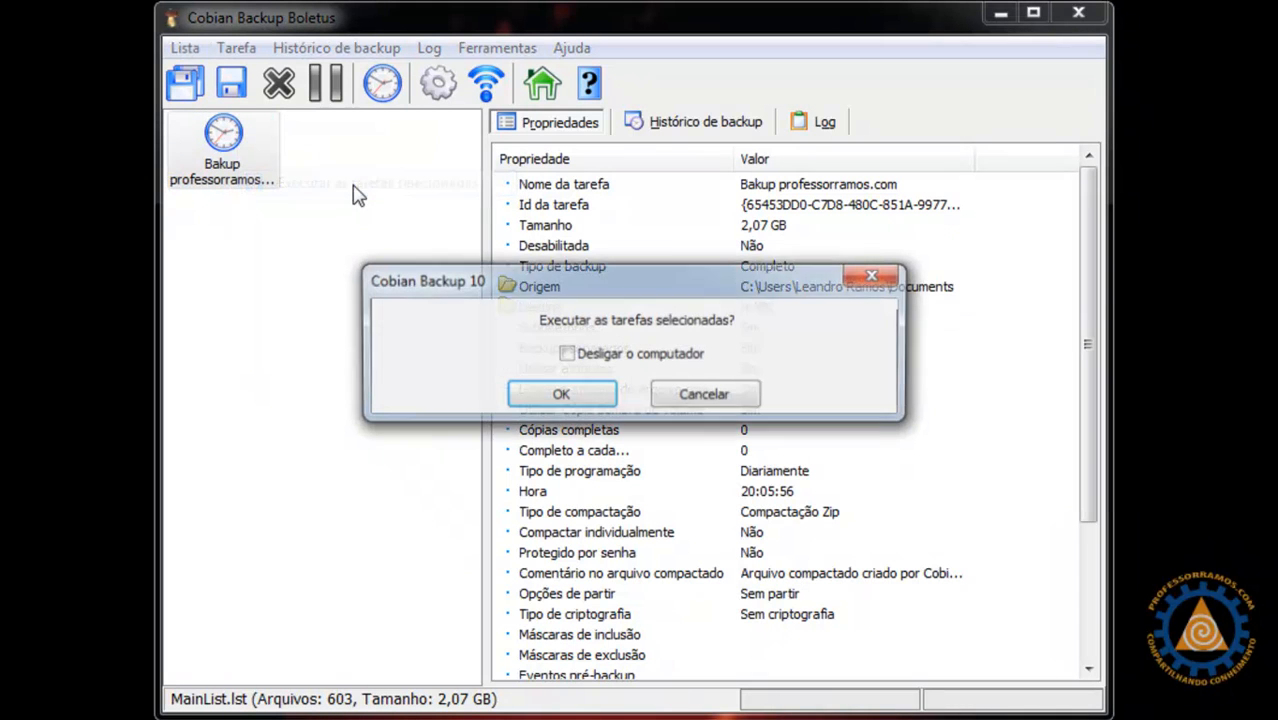
{"action": "left_click", "coordinate": [560, 395]}
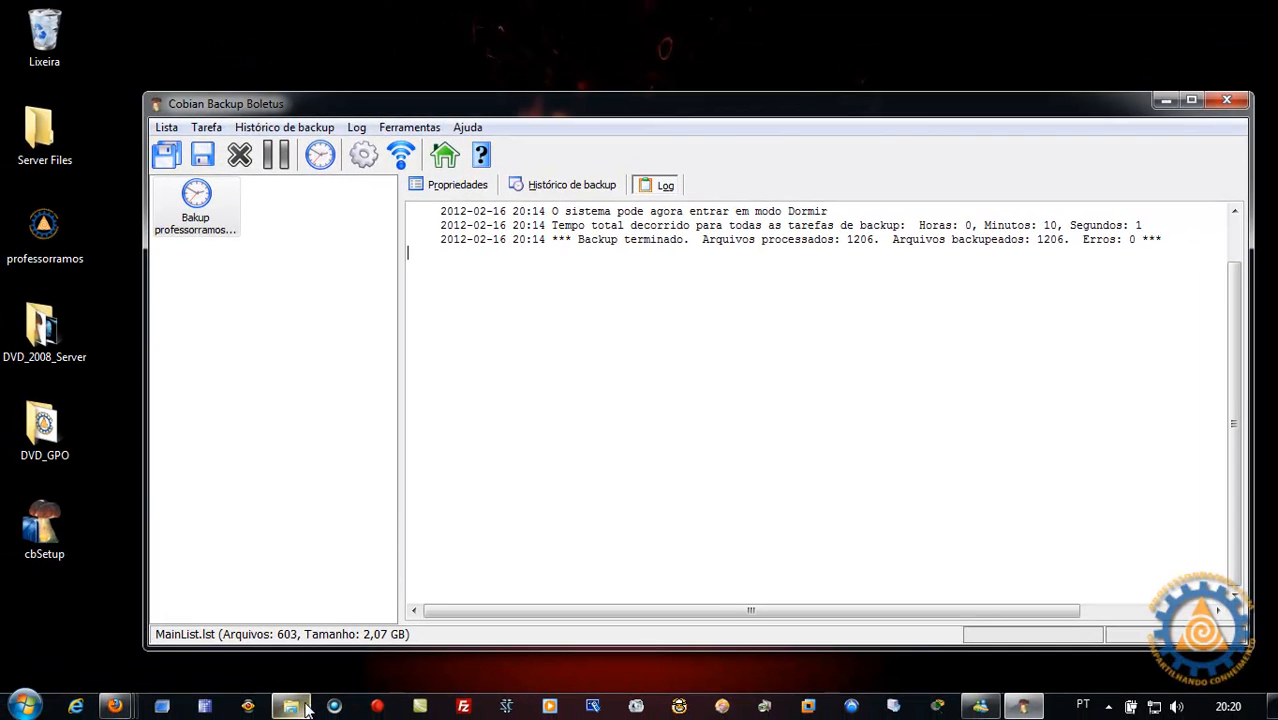
Switch to Windows Explorer and open the BK folder on the MULTIBOOT (H:) drive.
{"action": "left_click", "coordinate": [300, 707]}
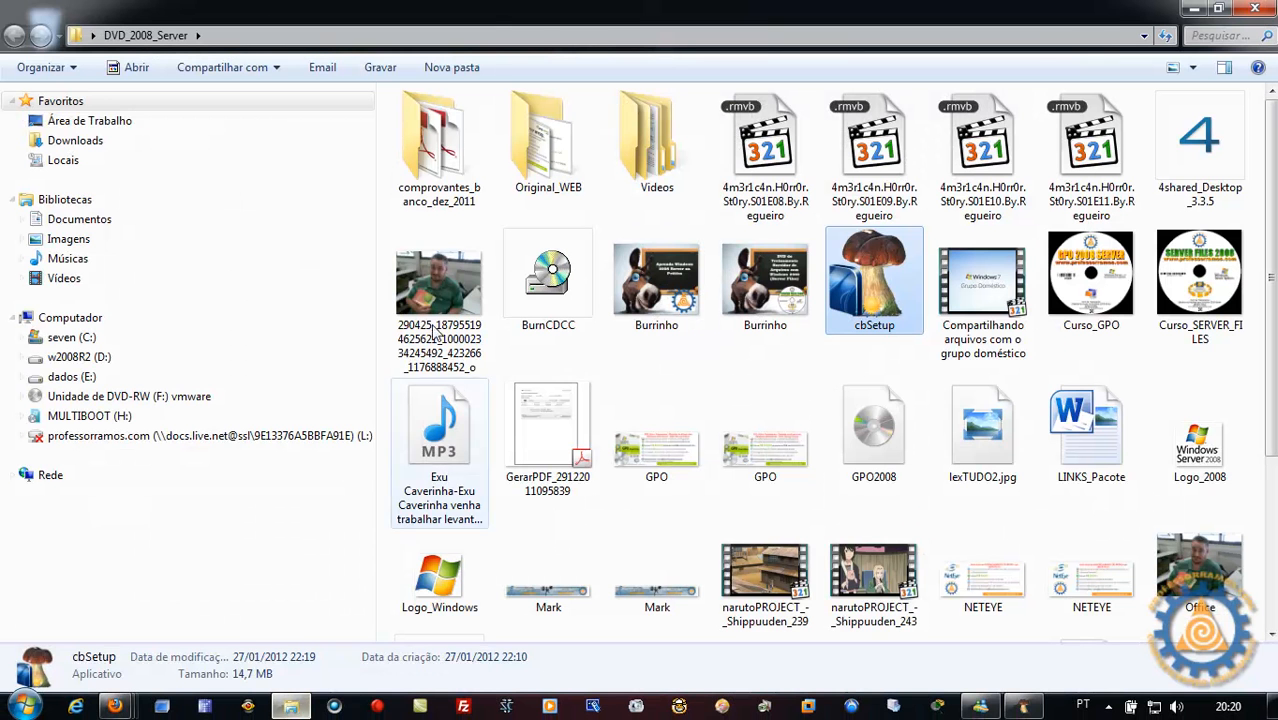
{"action": "left_click", "coordinate": [70, 320]}
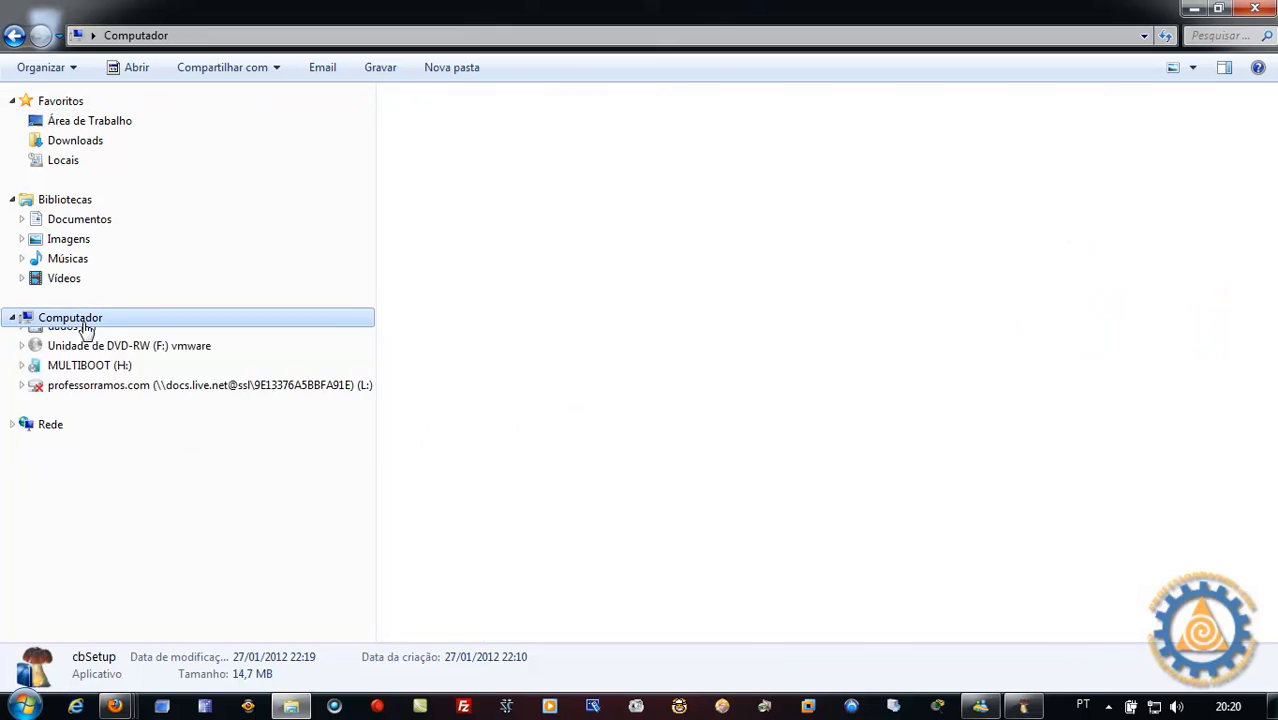
{"action": "double_click", "coordinate": [531, 403]}
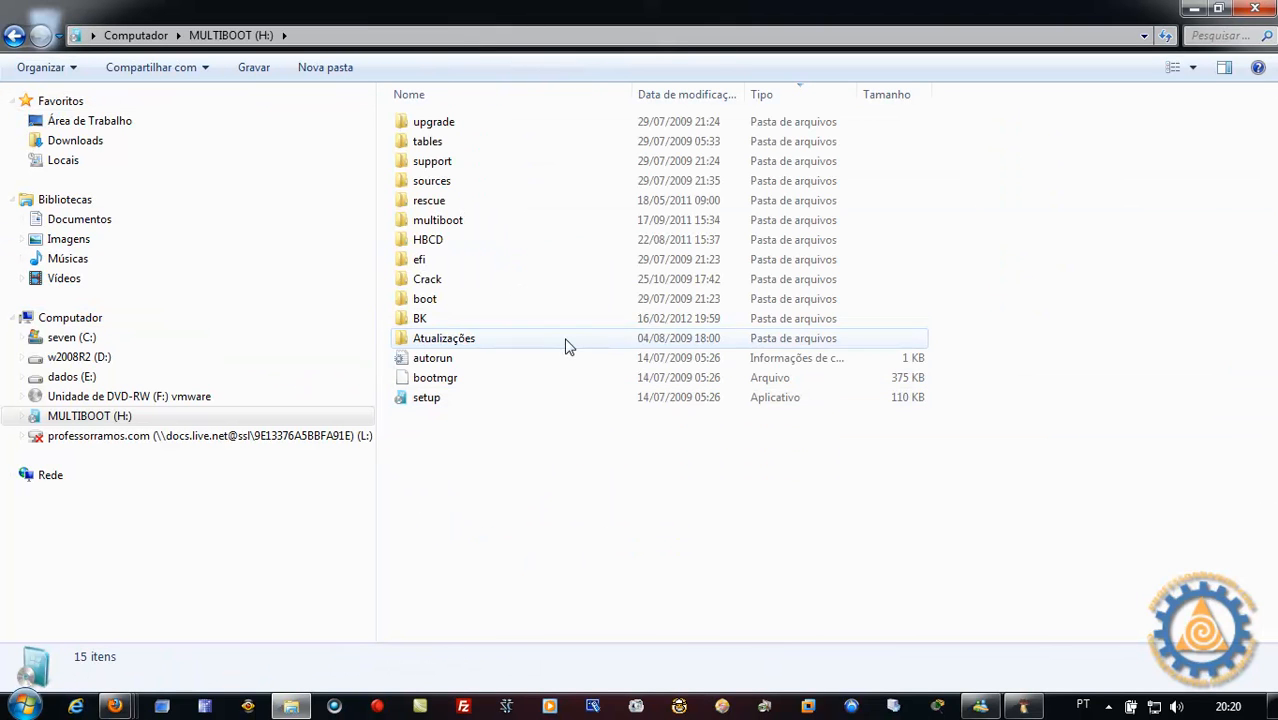
{"action": "left_click", "coordinate": [428, 320]}
{"action": "double_click", "coordinate": [428, 320]}
Check the combined file properties of both Documents backup archives in the BK folder.
{"action": "left_click_drag", "start_coordinate": [563, 205], "coordinate": [488, 128]}
{"action": "right_click", "coordinate": [494, 129]}
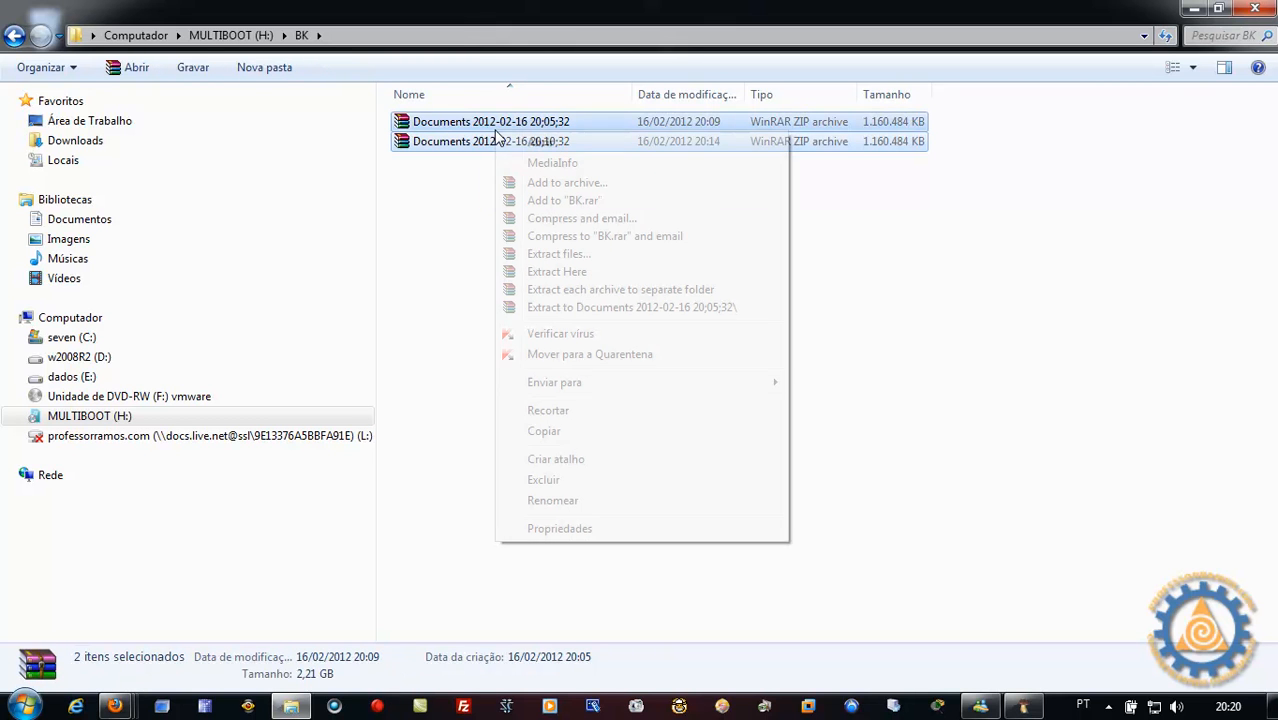
{"action": "left_click", "coordinate": [578, 529]}
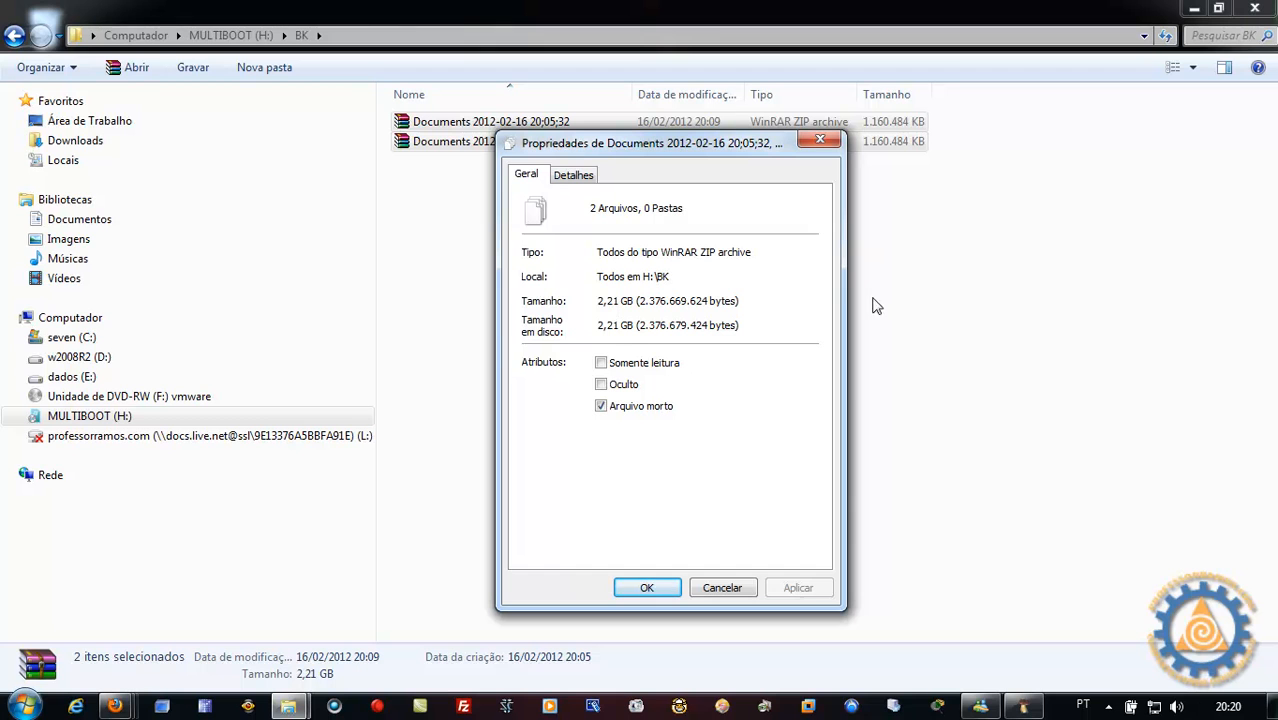
{"action": "left_click", "coordinate": [827, 148]}
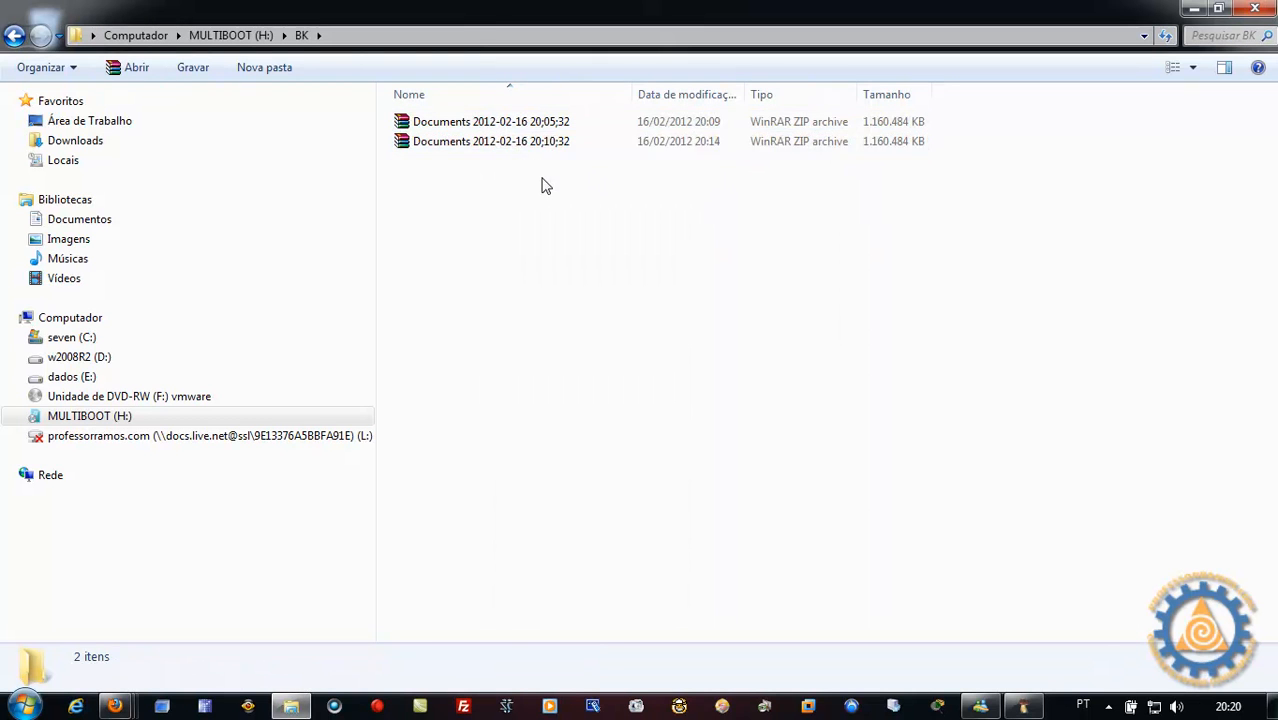
{"action": "left_click", "coordinate": [542, 141]}
{"action": "right_click", "coordinate": [541, 141]}
{"action": "left_click", "coordinate": [638, 478]}
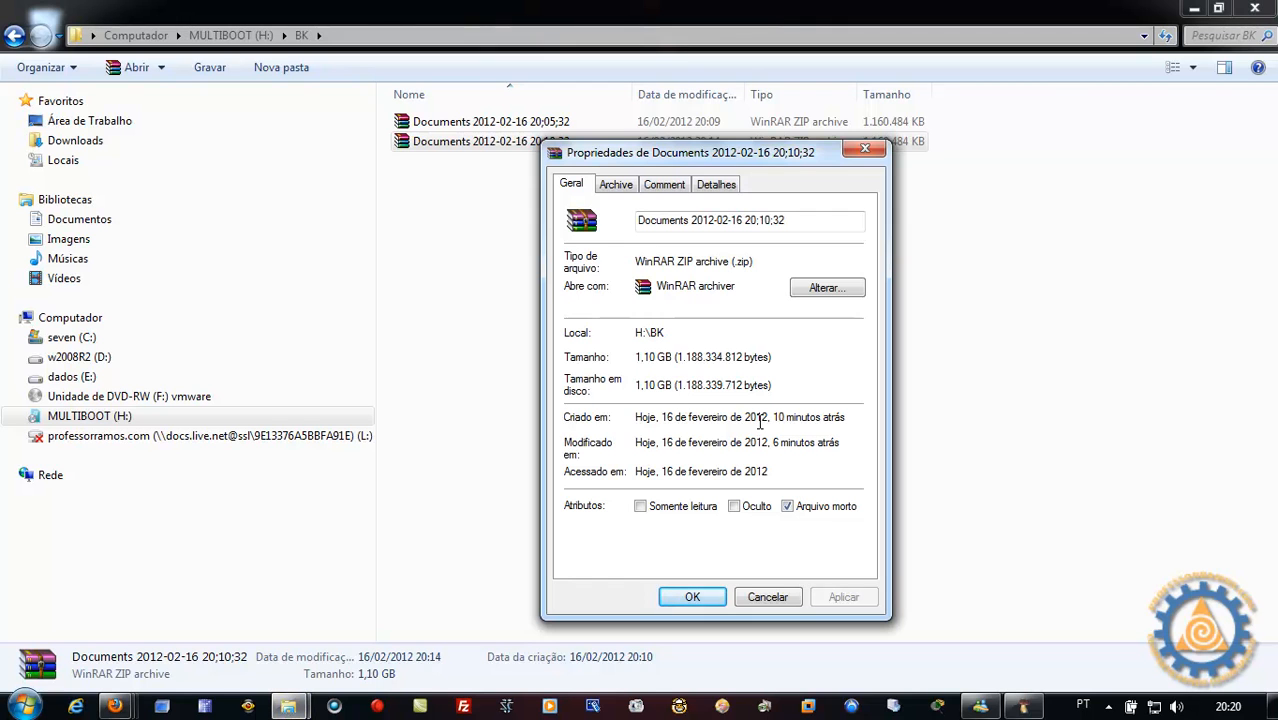
{"action": "left_click", "coordinate": [757, 597]}
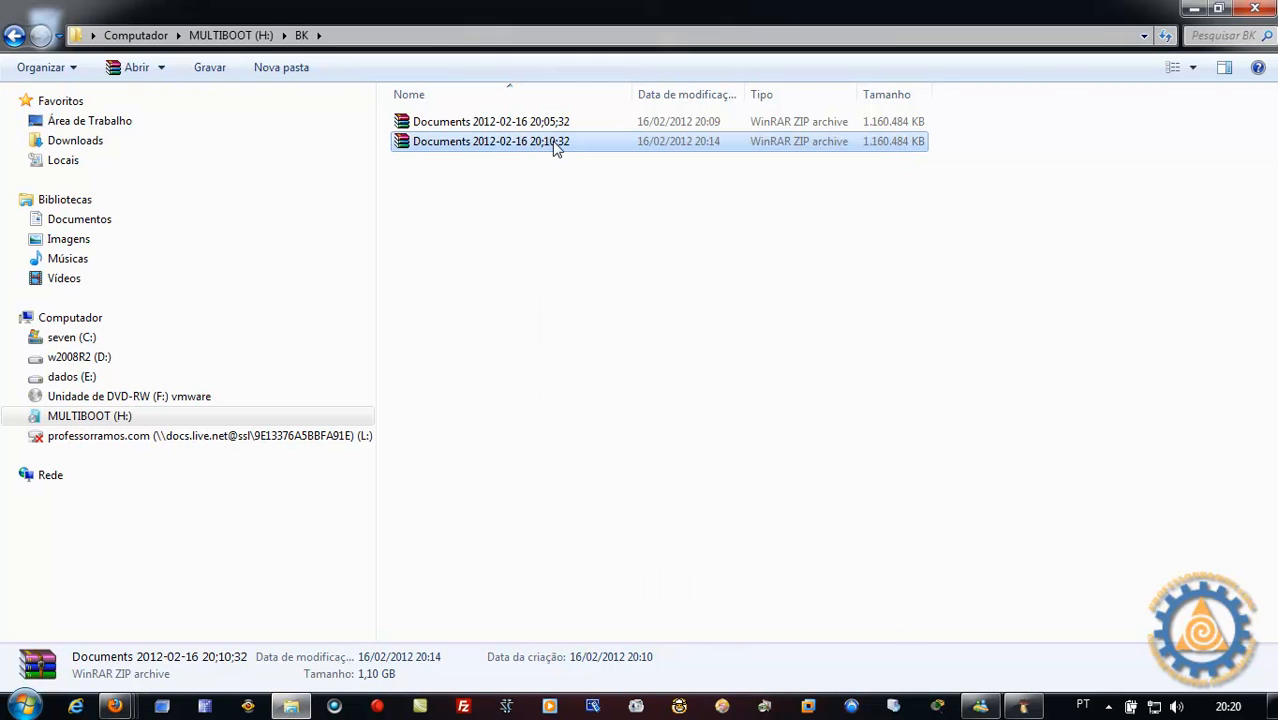
{"action": "double_click", "coordinate": [556, 143]}
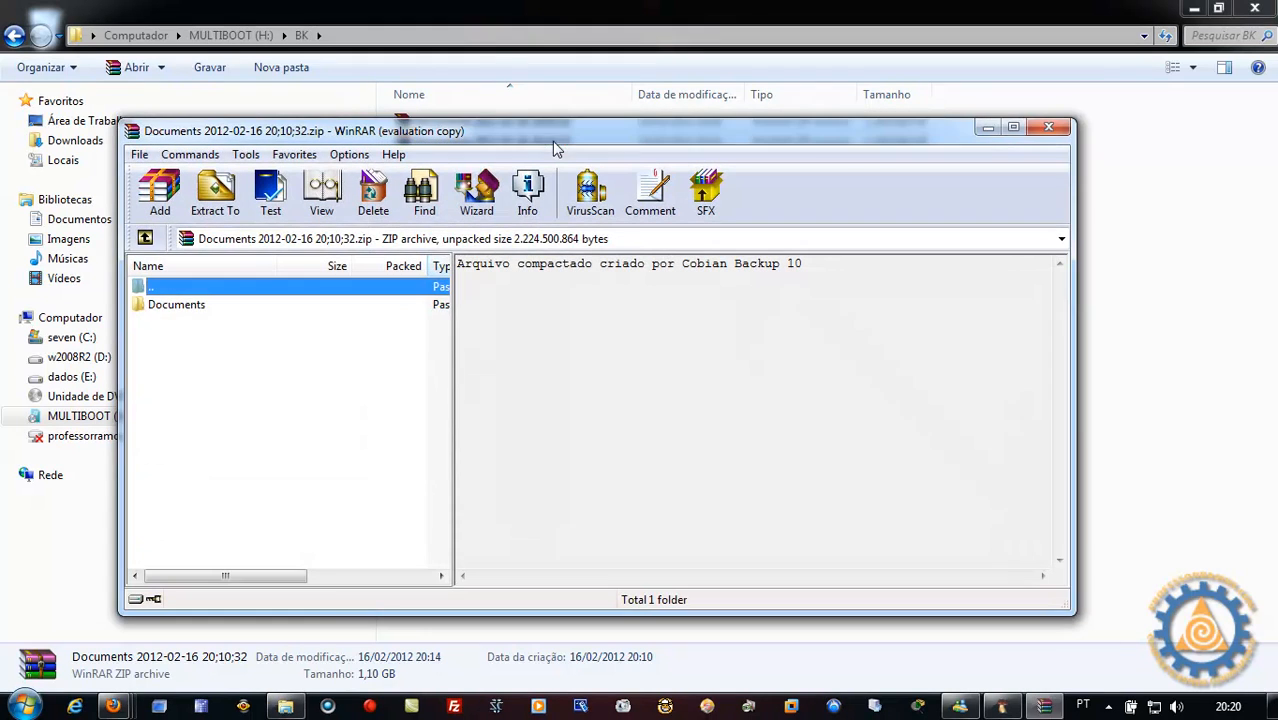
{"action": "double_click", "coordinate": [188, 306]}
{"action": "left_click_drag", "start_coordinate": [438, 340], "coordinate": [441, 298]}
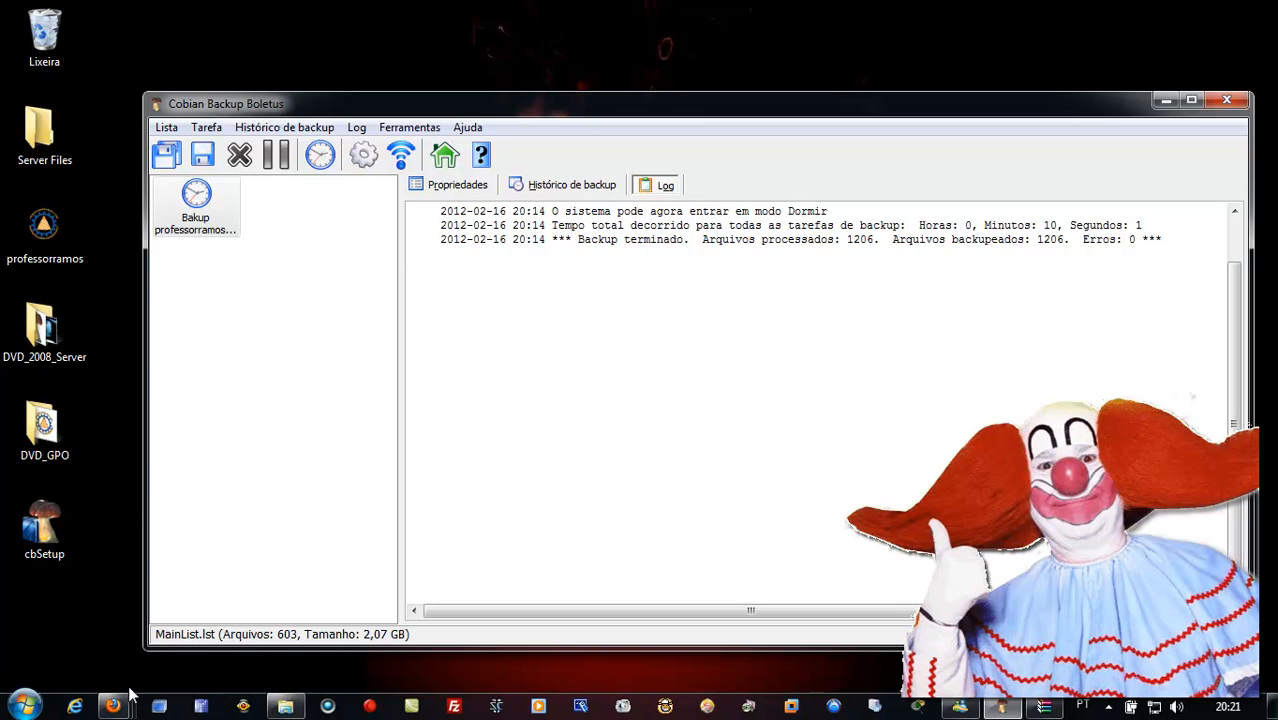
Switch to Firefox and show the professorramos.com home page.
{"action": "mouse_move", "coordinate": [120, 700]}
{"action": "left_click", "coordinate": [325, 610]}
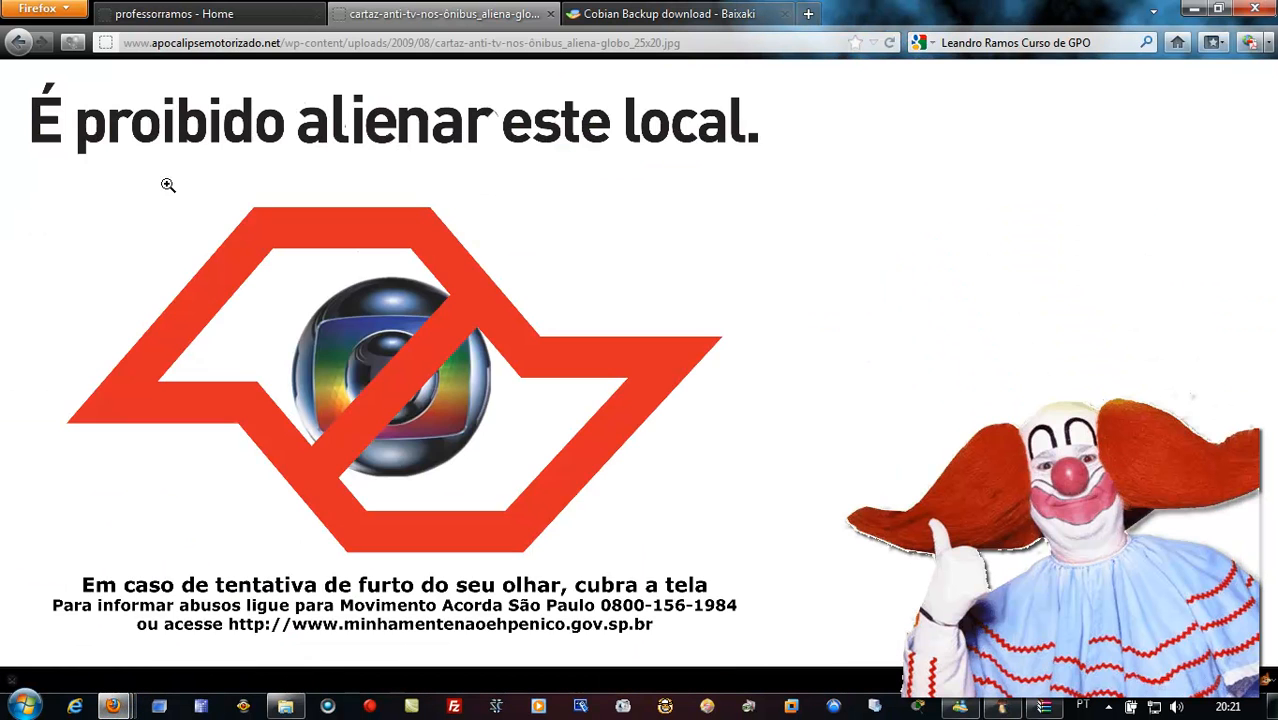
{"action": "left_click", "coordinate": [174, 14]}
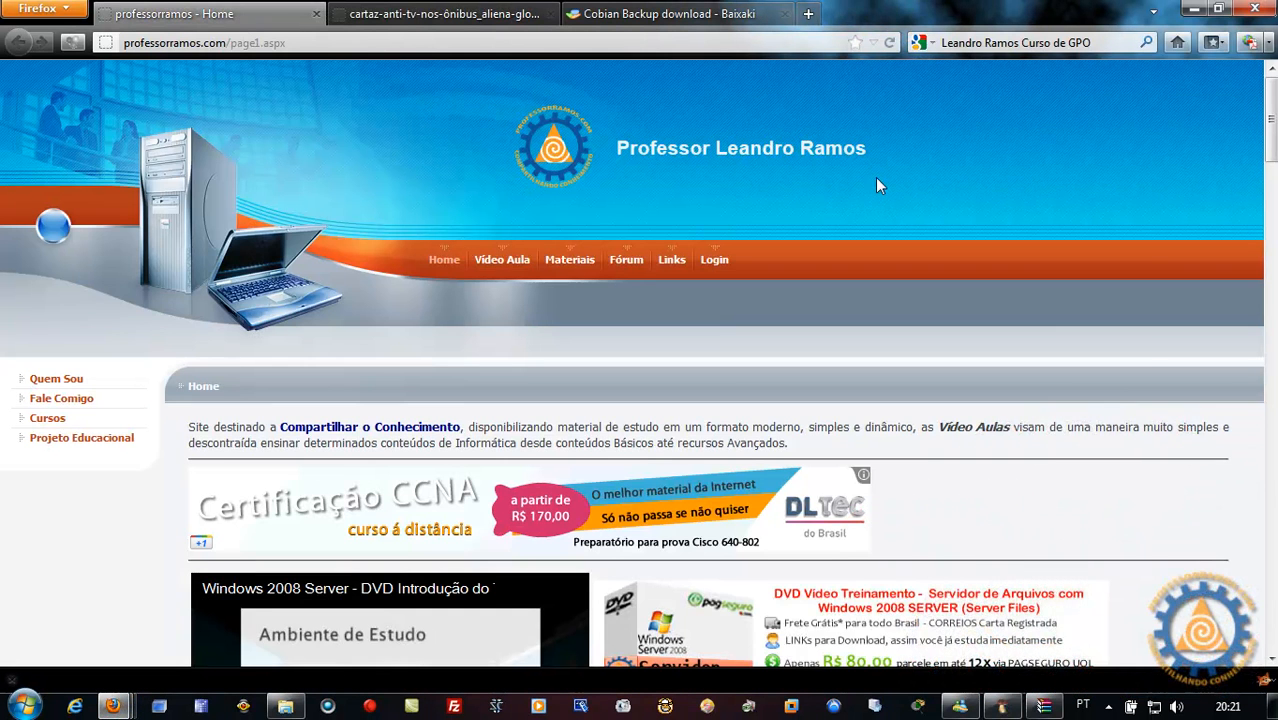